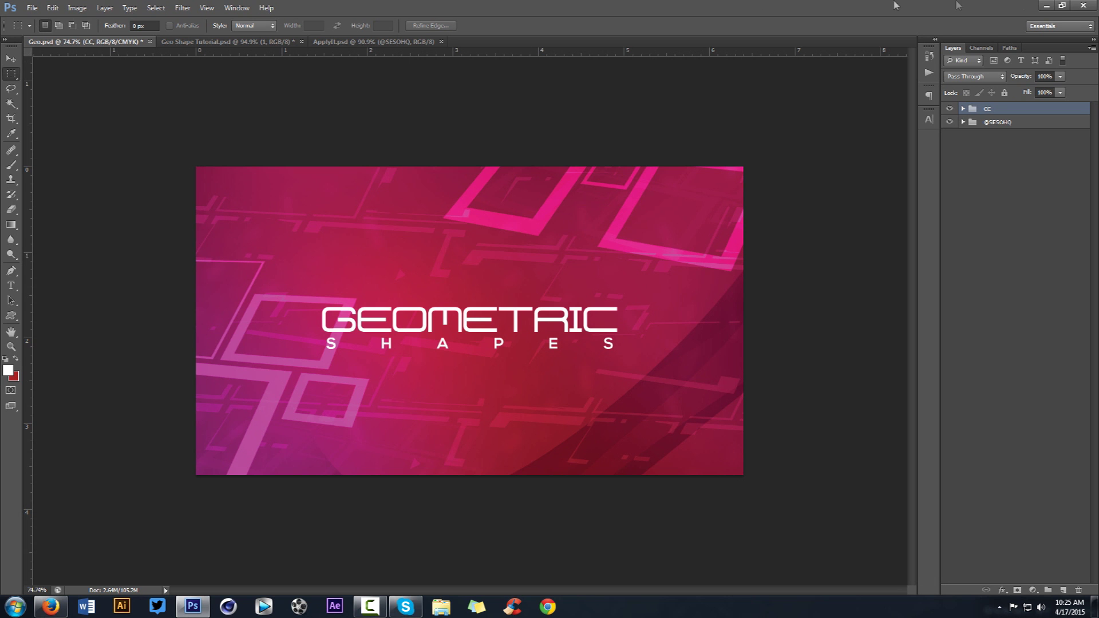
Step: Switch to the browser, look over the Geo Premade Revamp Pack page on Sellfy, and move the window off the canvas
{"action": "key", "text": "alt+Tab"}
{"action": "left_click_drag", "start_coordinate": [759, 100], "coordinate": [536, 51]}
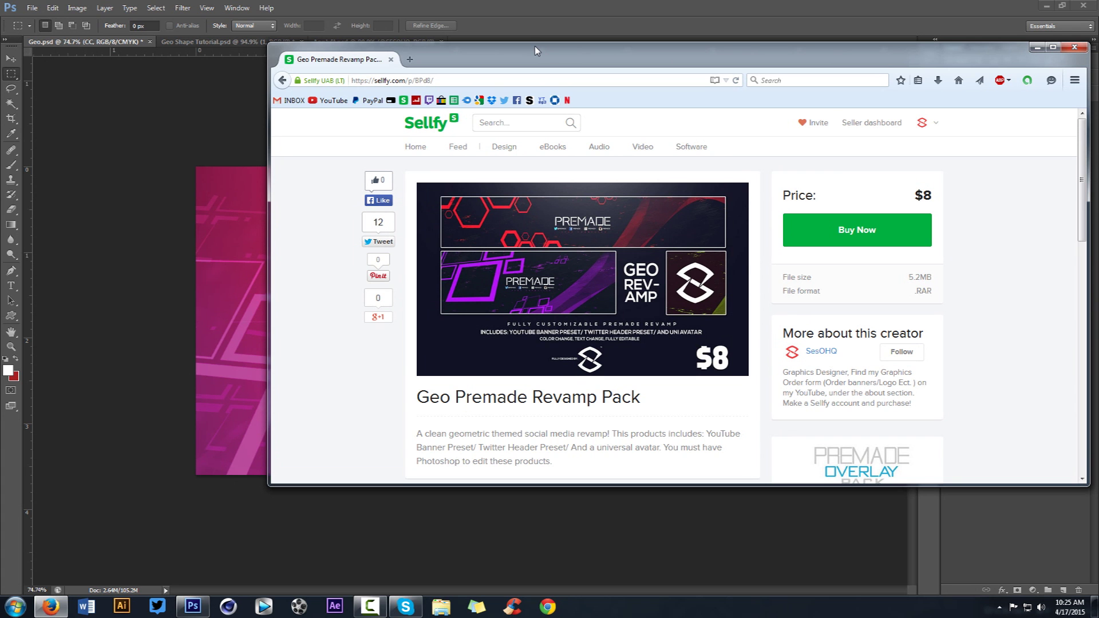
{"action": "left_click_drag", "start_coordinate": [409, 65], "coordinate": [837, 75]}
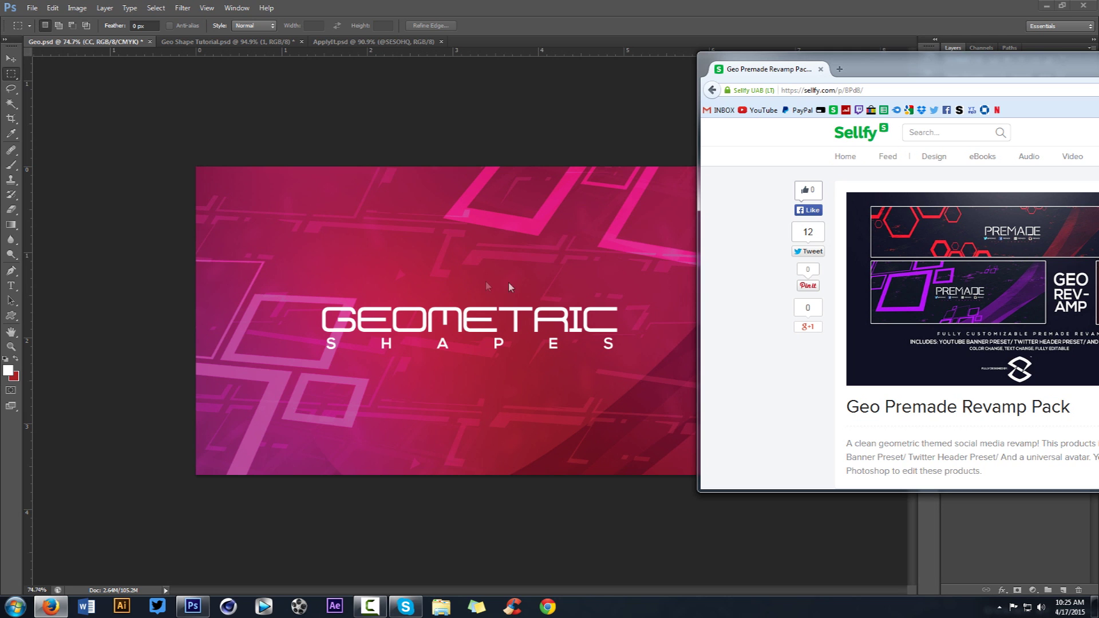
{"action": "left_click_drag", "start_coordinate": [899, 68], "coordinate": [1096, 75]}
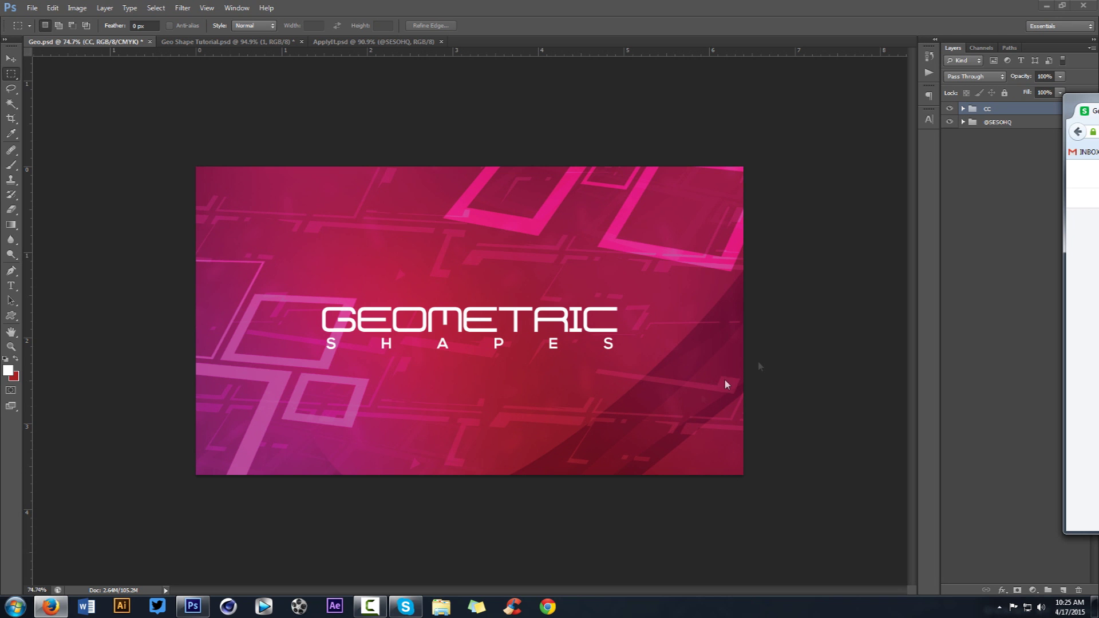
{"action": "left_click_drag", "start_coordinate": [1082, 96], "coordinate": [614, 103]}
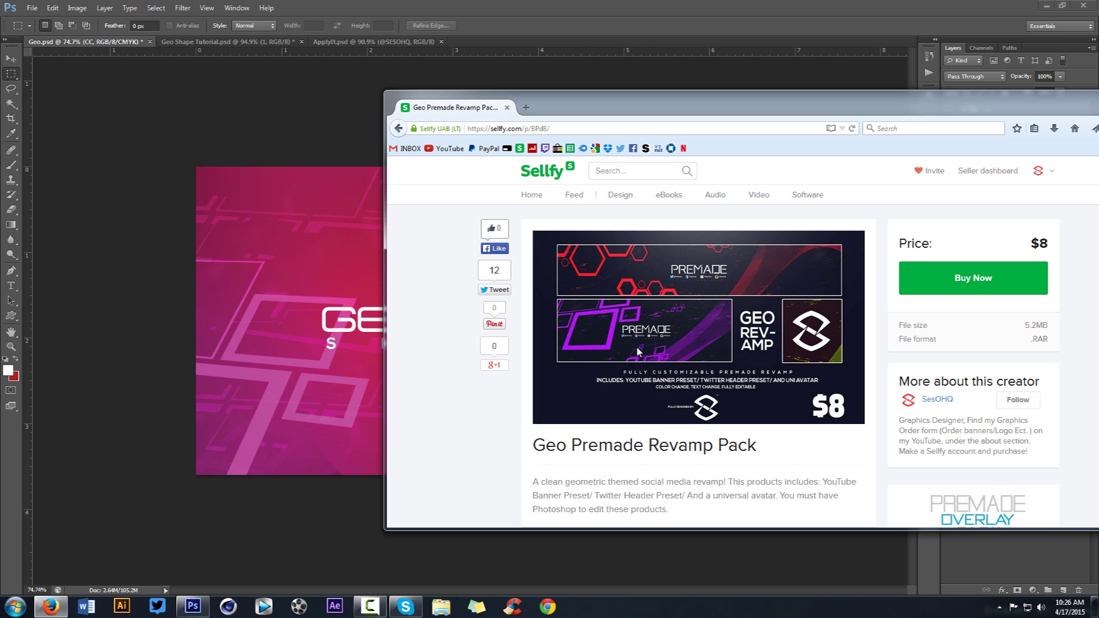
{"action": "left_click_drag", "start_coordinate": [751, 101], "coordinate": [1098, 31]}
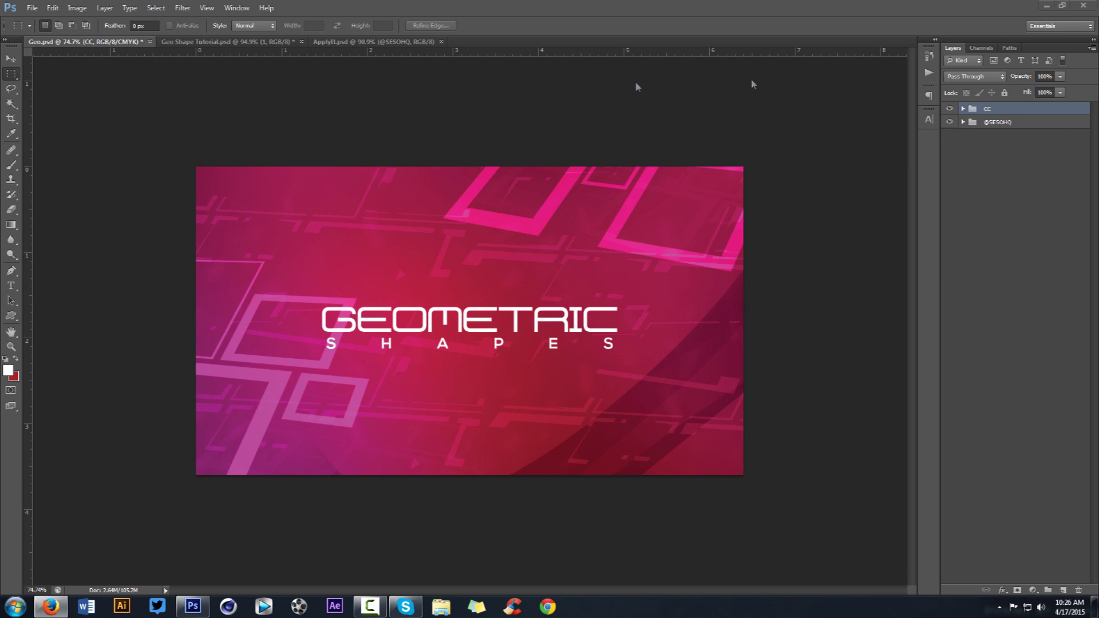
Step: Look through the open documents ApplyIt.psd, Geo.psd and Geo Shape Tutorial.psd to compare the background, finished design and example shapes
{"action": "left_click", "coordinate": [339, 42]}
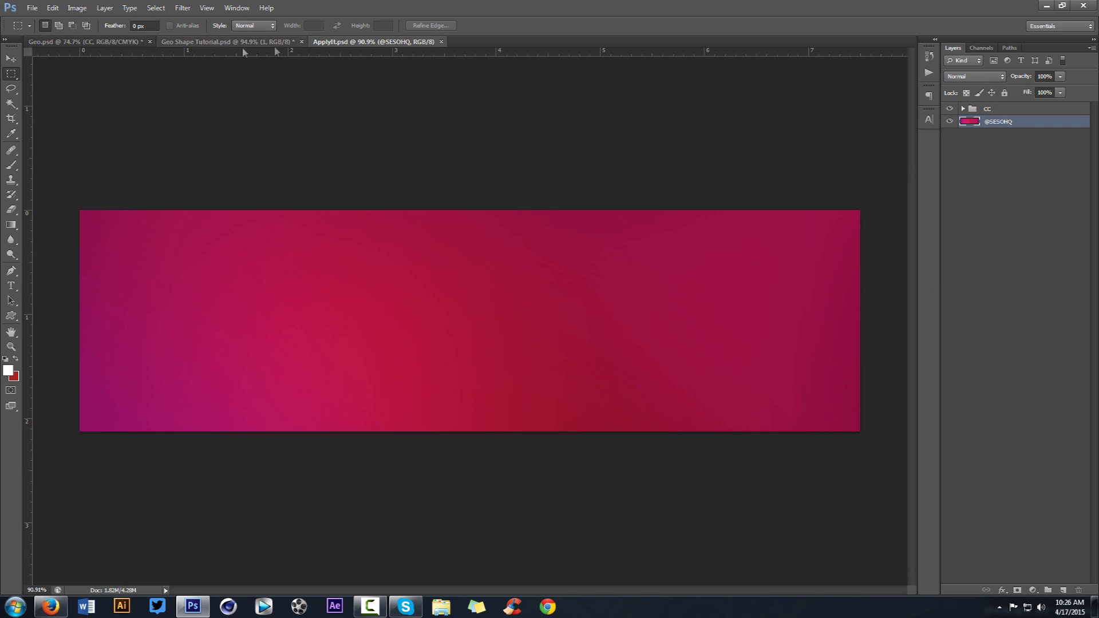
{"action": "left_click", "coordinate": [108, 45]}
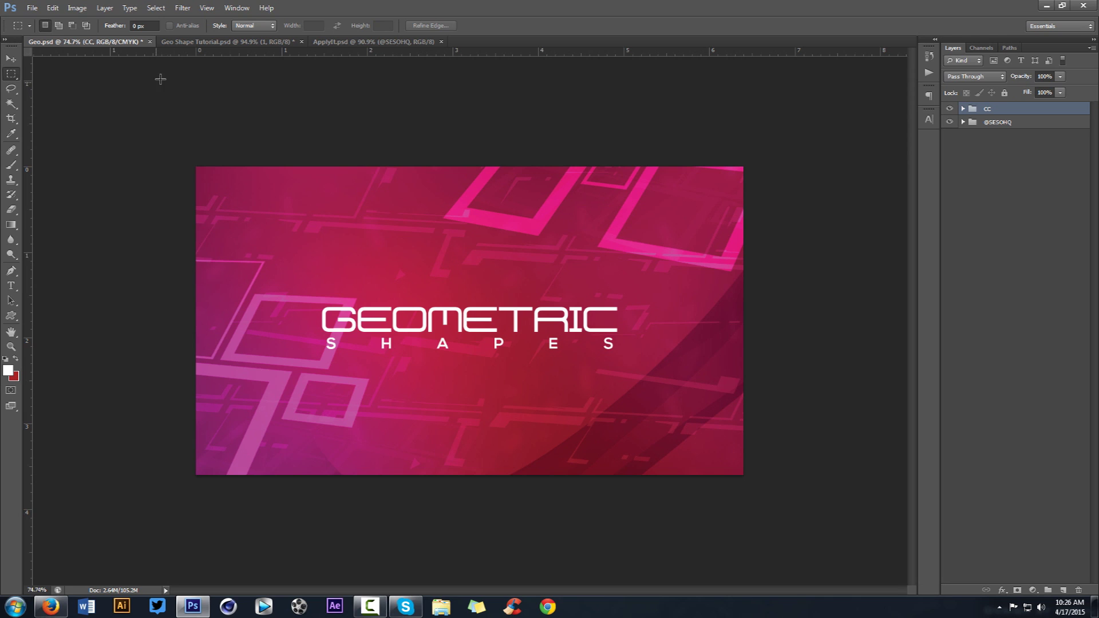
{"action": "left_click", "coordinate": [193, 42]}
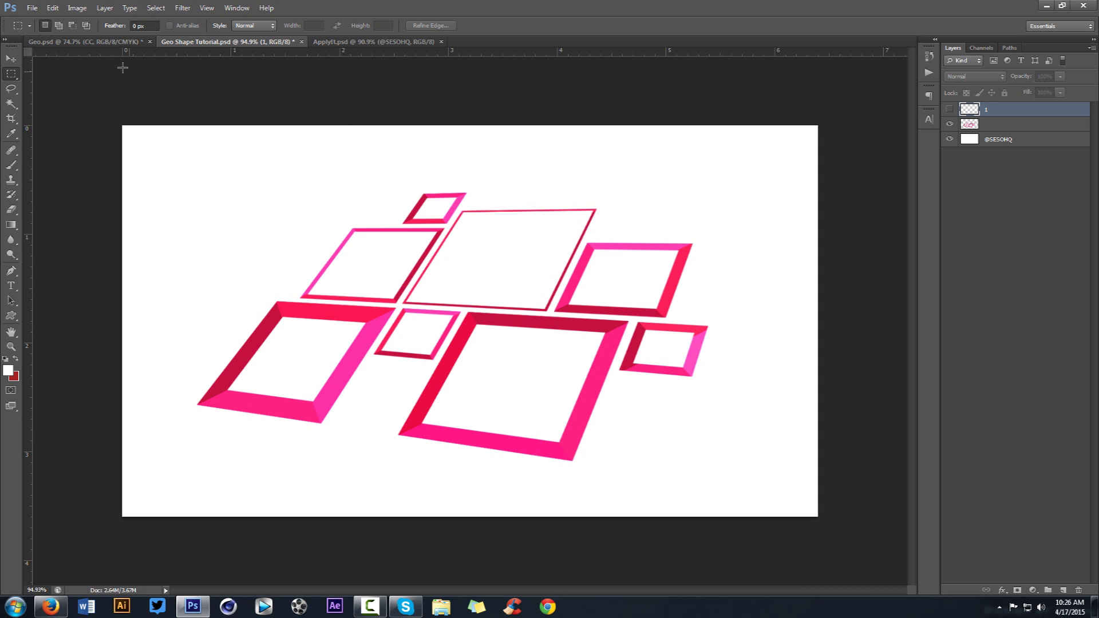
{"action": "left_click", "coordinate": [69, 42]}
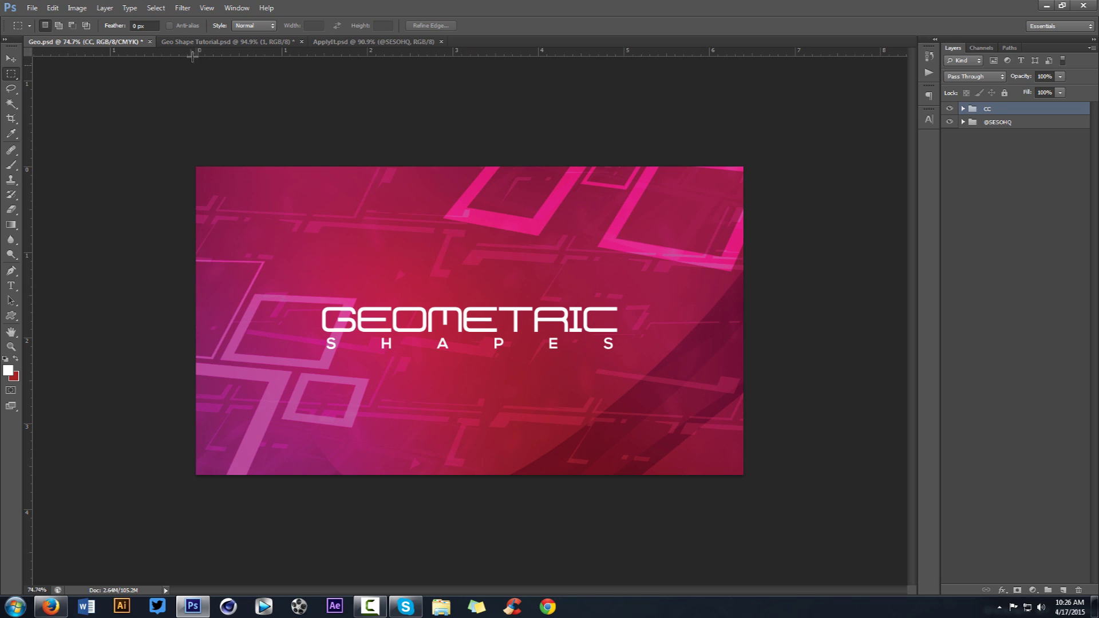
Step: In Geo Shape Tutorial.psd, hide the layer with the pink frames and show the empty layer 1
{"action": "left_click", "coordinate": [223, 43]}
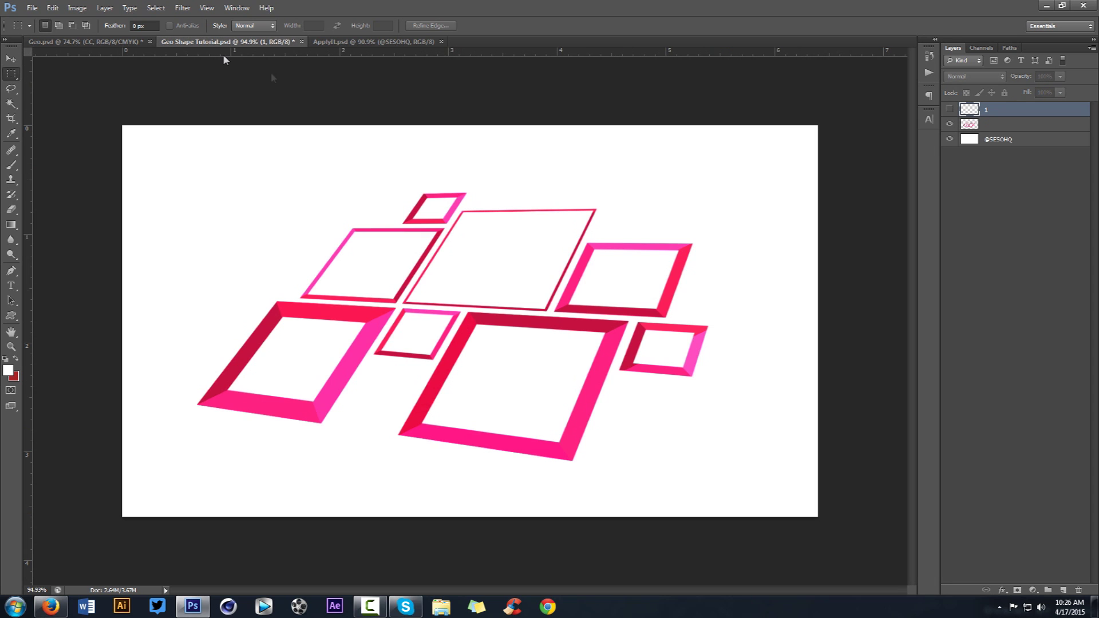
{"action": "left_click", "coordinate": [949, 124]}
{"action": "left_click", "coordinate": [949, 108]}
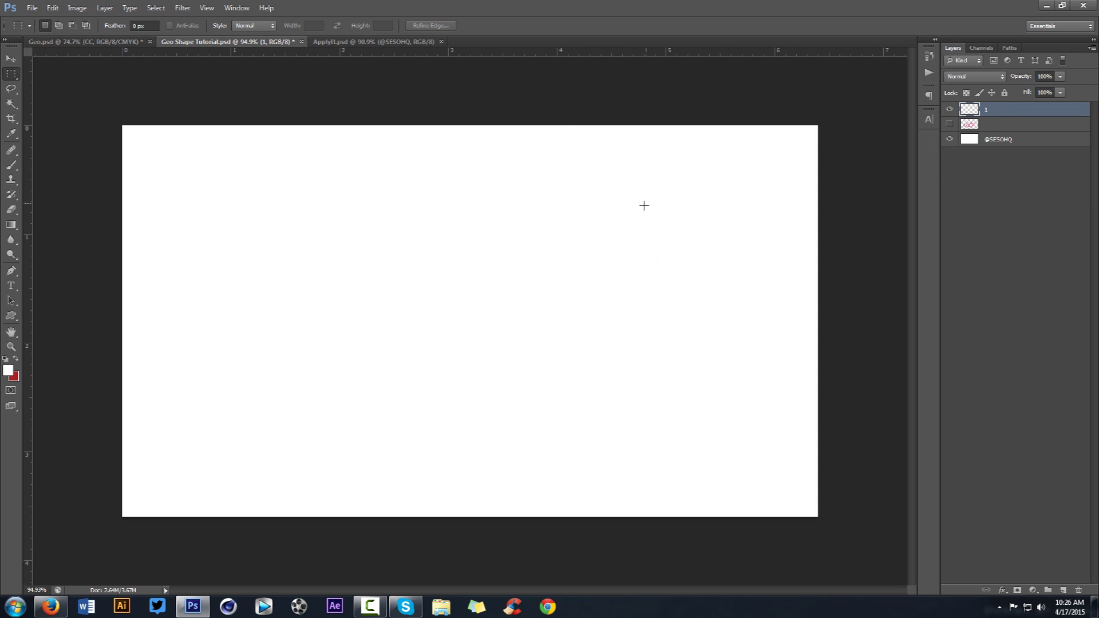
{"action": "key", "text": "v"}
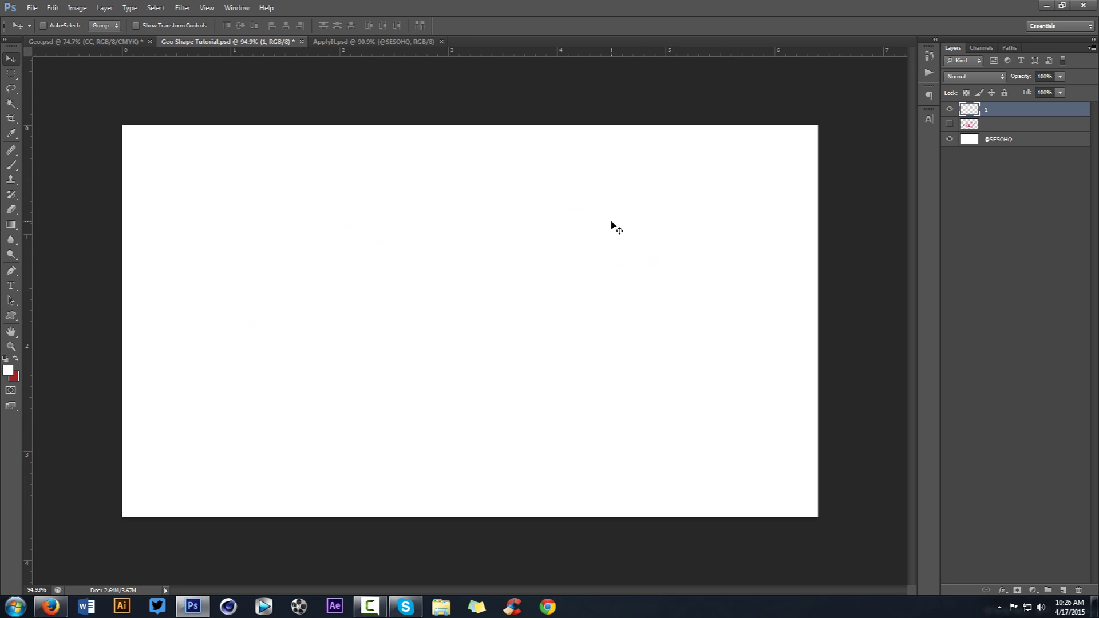
{"action": "key", "text": "m"}
Step: Marquee-select a square in the upper-left part of the canvas, fill it with default black on layer 1, and deselect
{"action": "left_click_drag", "start_coordinate": [386, 264], "coordinate": [414, 277]}
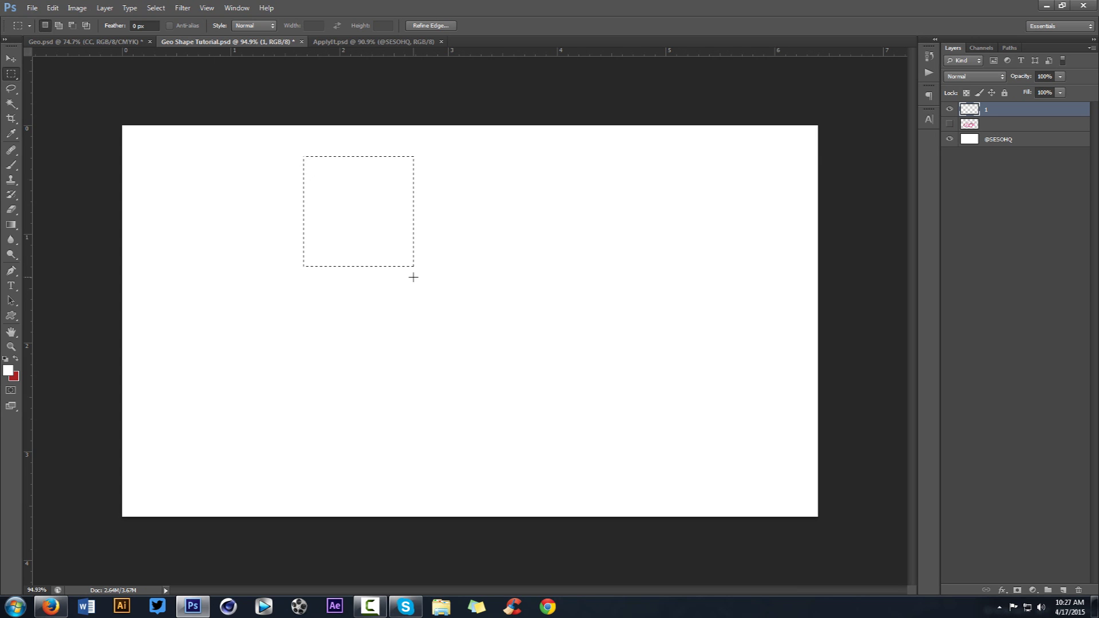
{"action": "right_click", "coordinate": [11, 73]}
{"action": "left_click", "coordinate": [51, 77]}
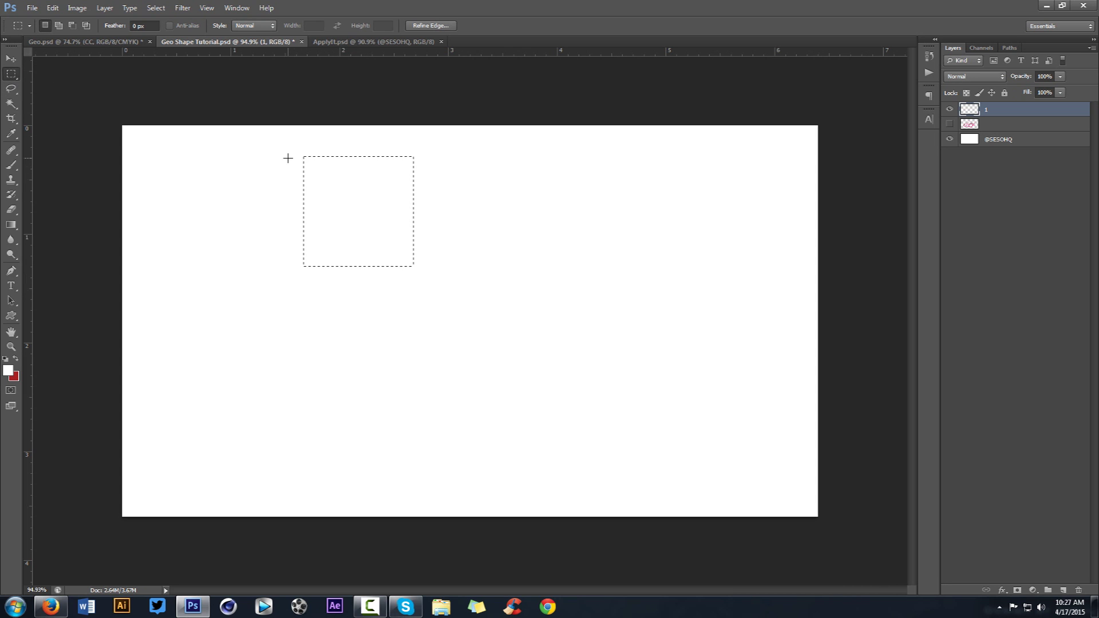
{"action": "left_click_drag", "start_coordinate": [342, 214], "coordinate": [444, 283]}
{"action": "left_click", "coordinate": [5, 358]}
{"action": "key", "text": "alt+BackSpace"}
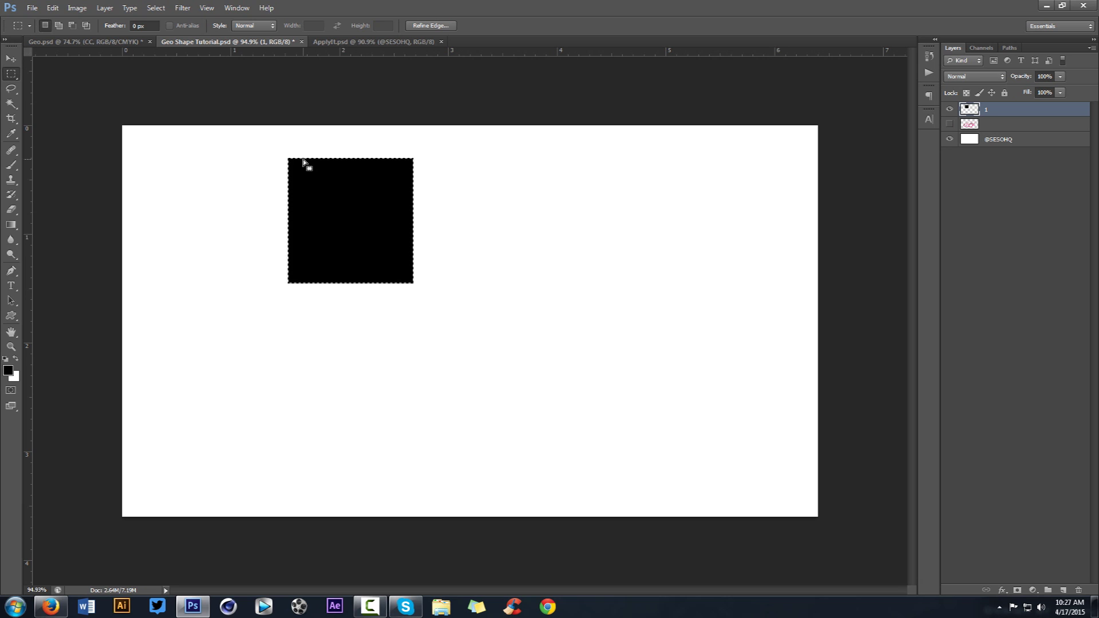
{"action": "key", "text": "ctrl+d"}
Step: Check the finished design in Geo.psd, return to Geo Shape Tutorial.psd, and duplicate the black square's layer, hiding the original
{"action": "left_click", "coordinate": [126, 43]}
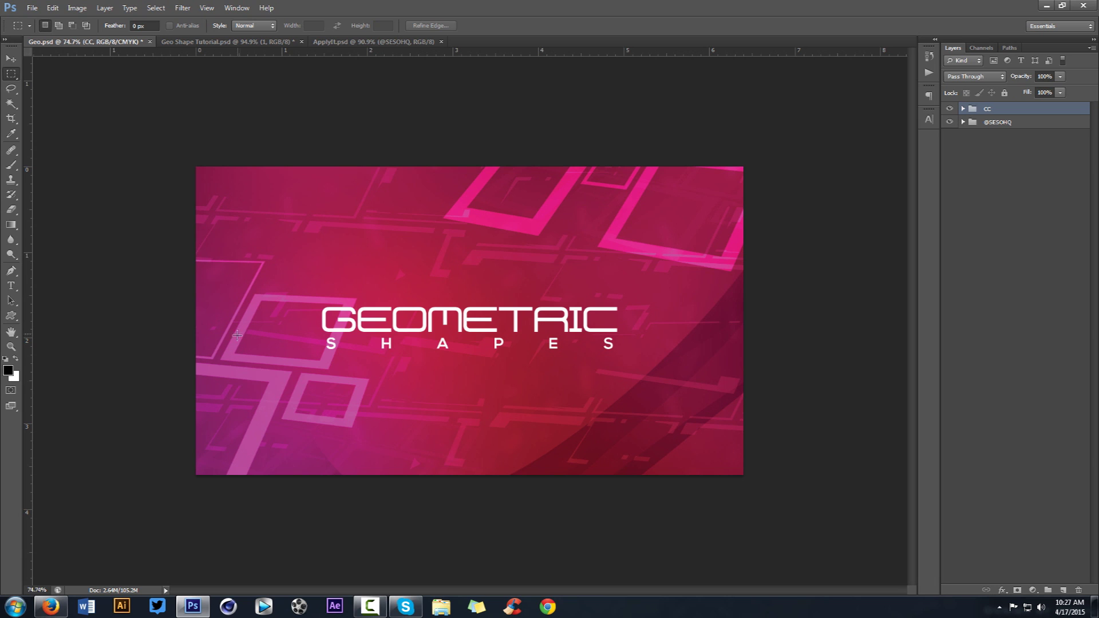
{"action": "left_click", "coordinate": [227, 42]}
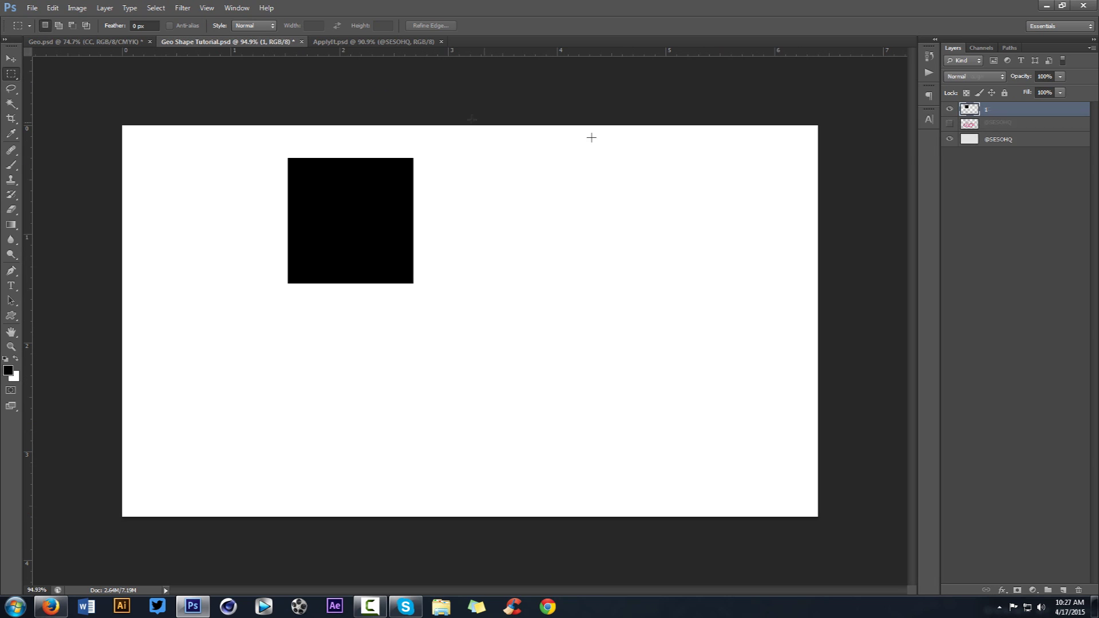
{"action": "key", "text": "ctrl+j"}
{"action": "left_click", "coordinate": [950, 125]}
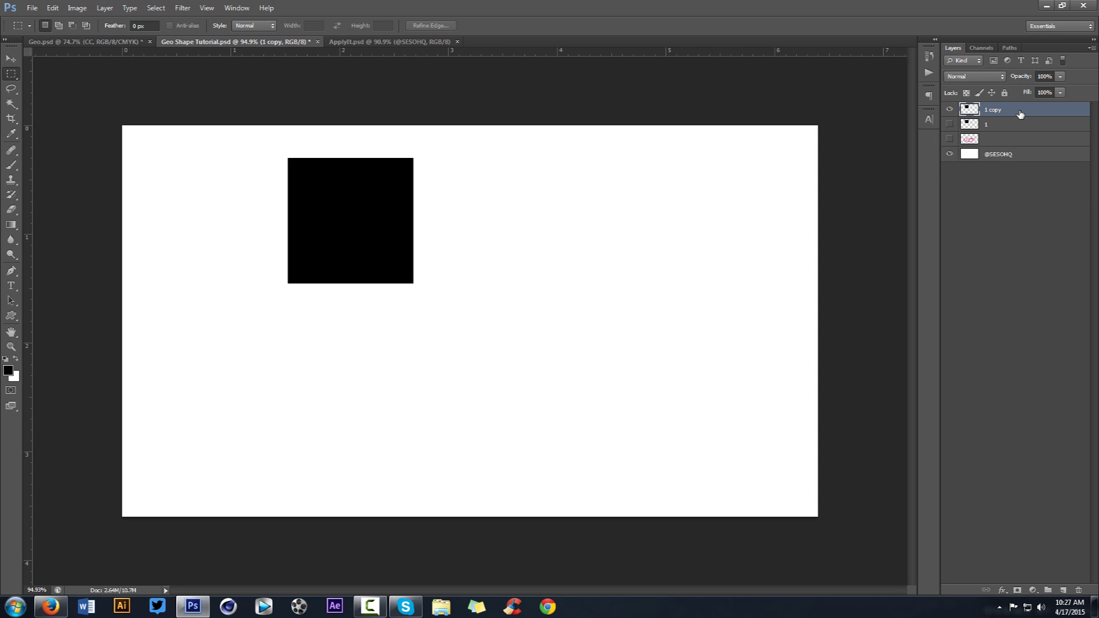
Step: Turn the square on layer 1 copy into a thin frame by deleting its interior with the outline selection contracted by 10 pixels
{"action": "left_click", "coordinate": [978, 111], "text": "ctrl"}
{"action": "left_click", "coordinate": [975, 114], "text": "ctrl"}
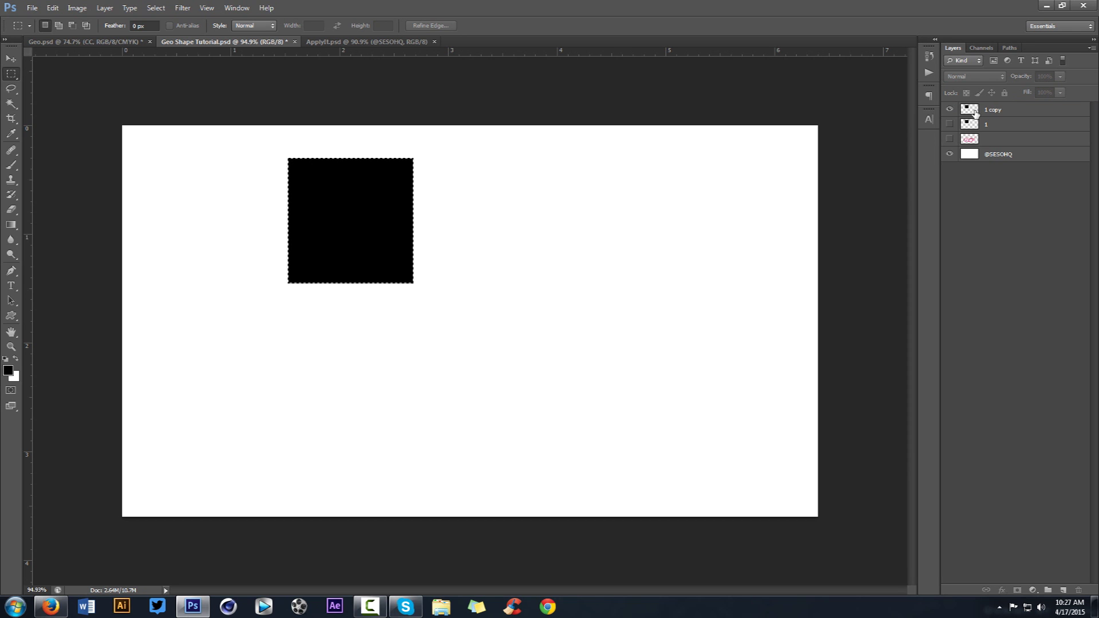
{"action": "left_click", "coordinate": [156, 8]}
{"action": "mouse_move", "coordinate": [200, 133]}
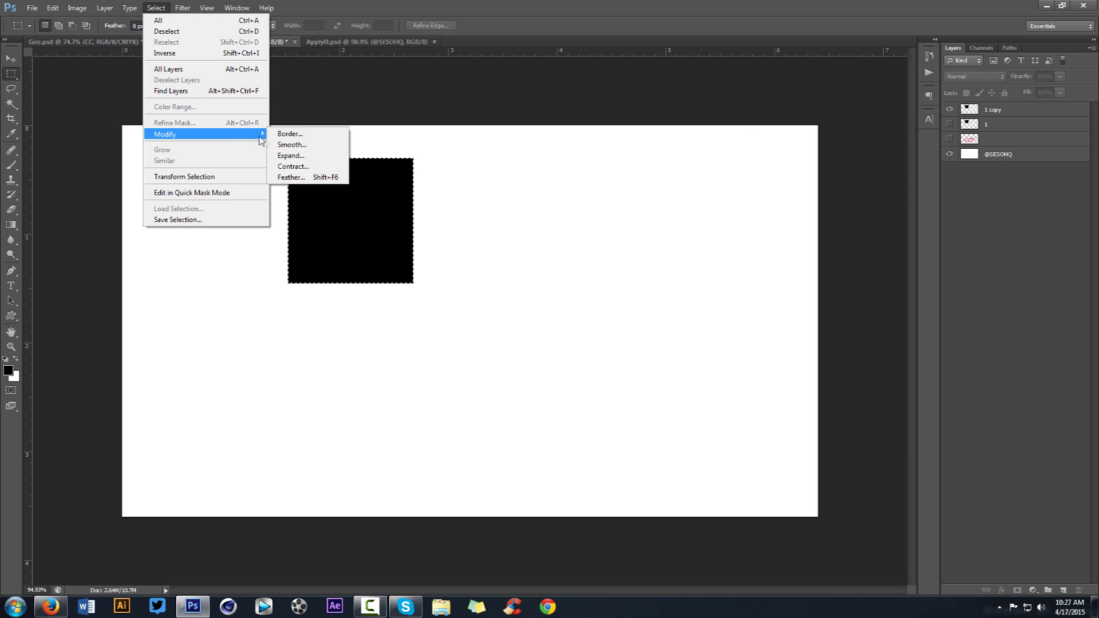
{"action": "left_click", "coordinate": [298, 167]}
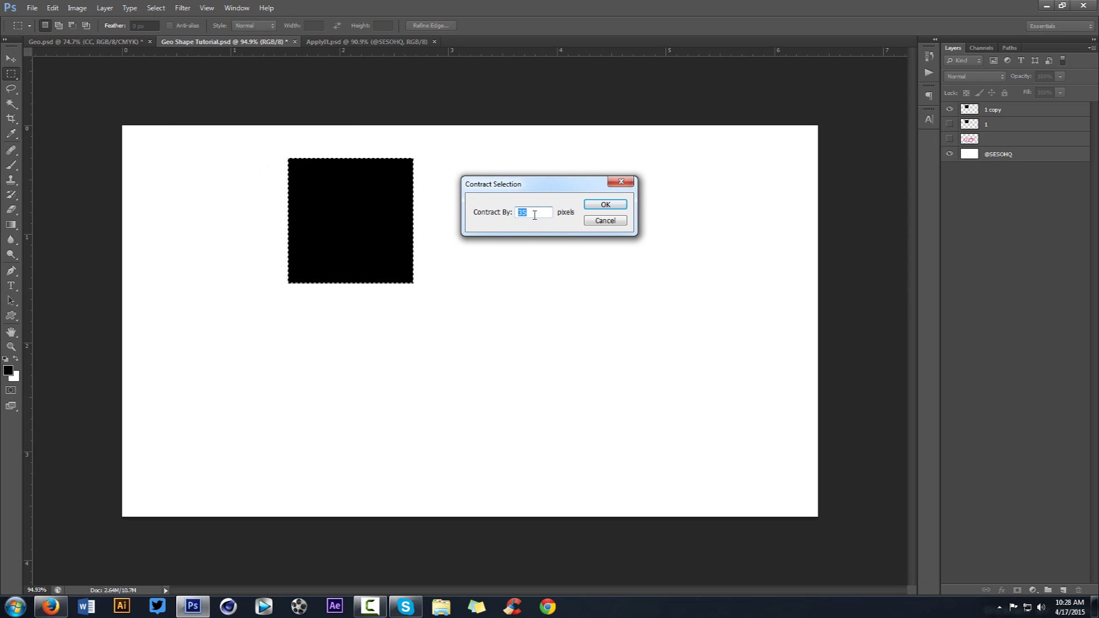
{"action": "type", "text": "10"}
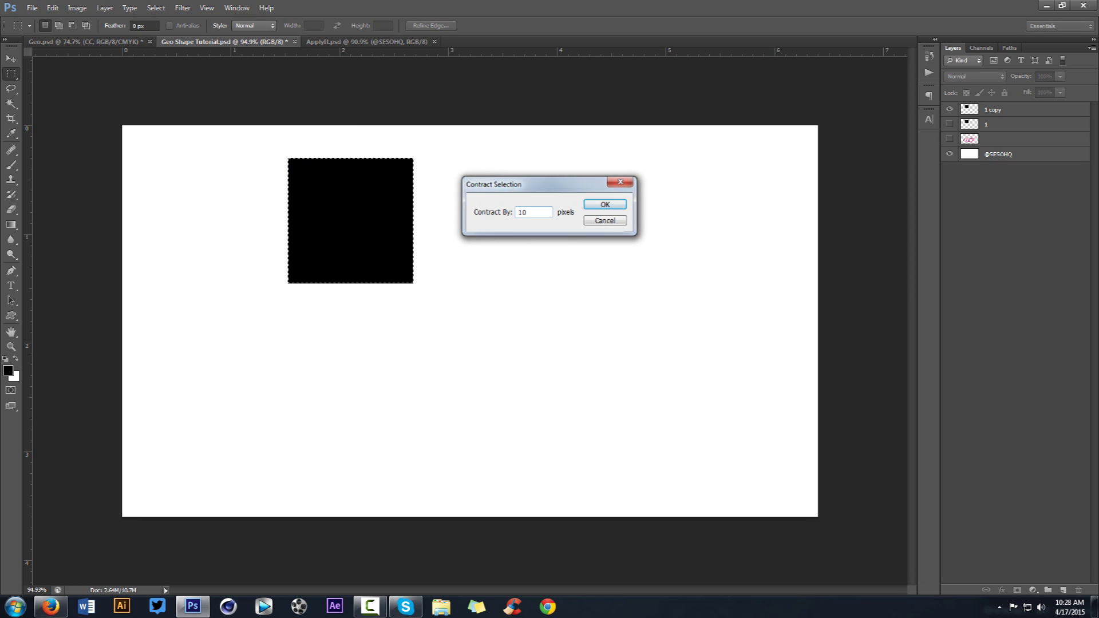
{"action": "key", "text": "Return"}
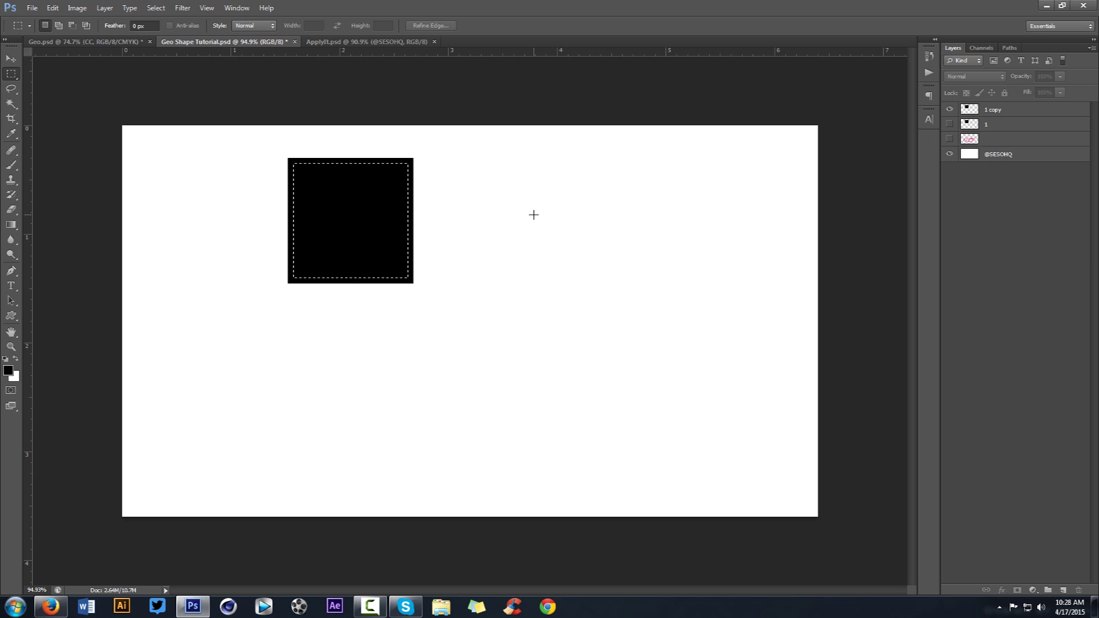
{"action": "left_click", "coordinate": [1003, 112]}
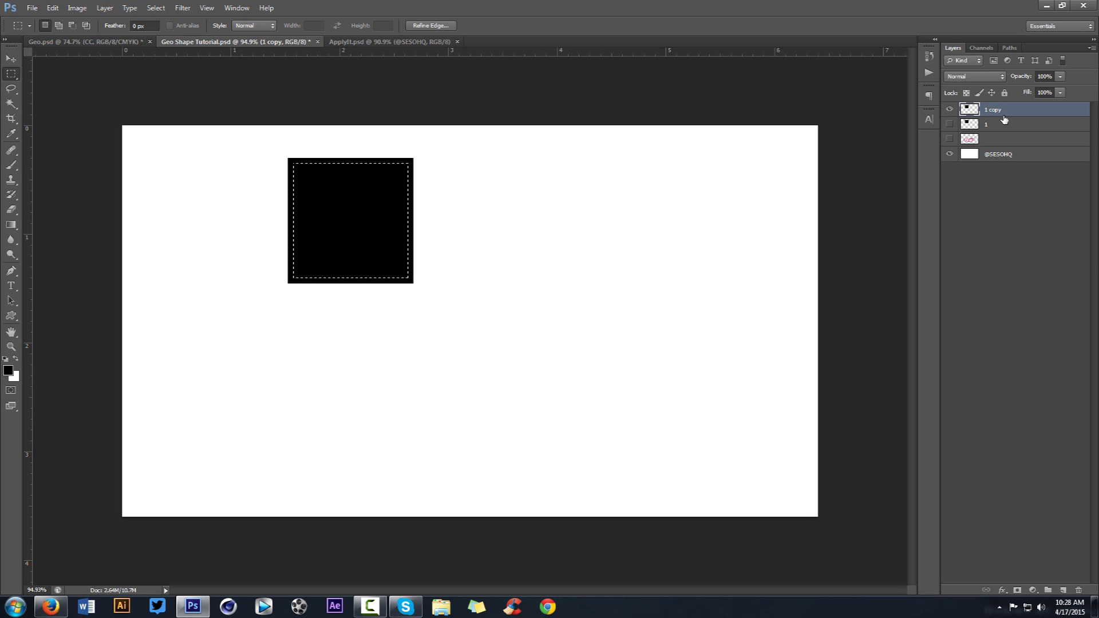
{"action": "key", "text": "Delete"}
{"action": "key", "text": "ctrl+d"}
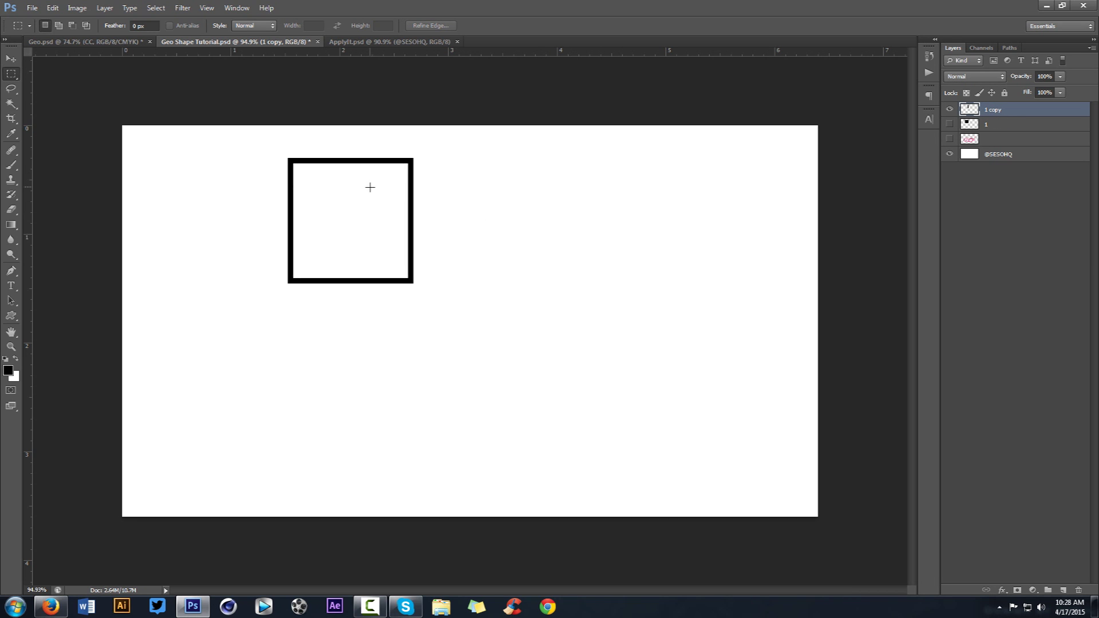
Step: Duplicate the solid square of layer 1, hide the original, and move the new copy to the right of the thin frame
{"action": "left_click", "coordinate": [950, 124]}
{"action": "left_click", "coordinate": [999, 125]}
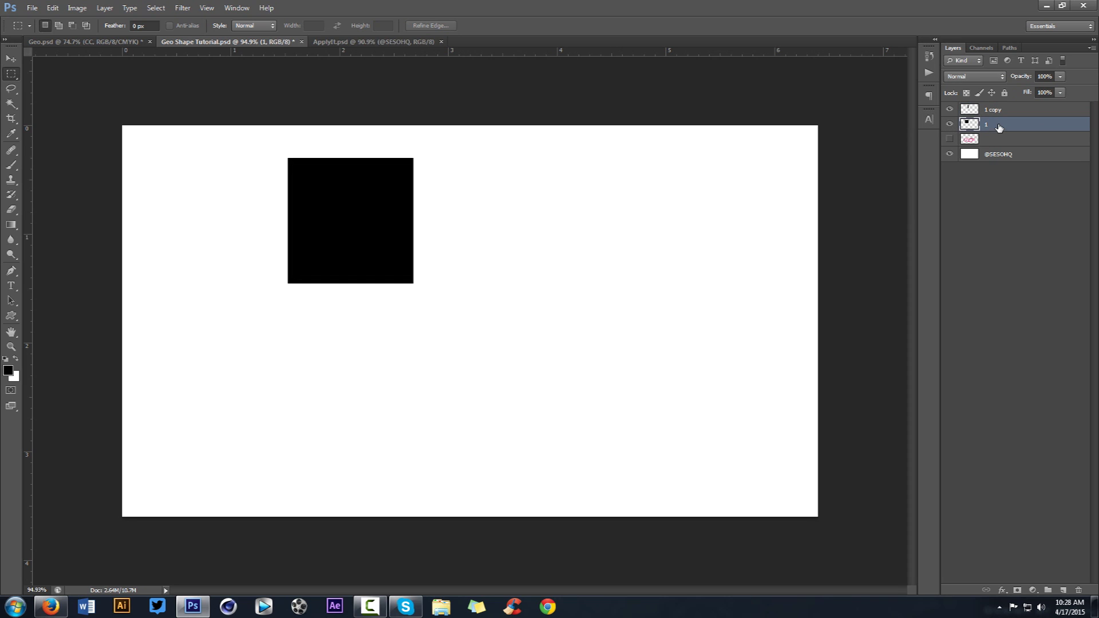
{"action": "key", "text": "ctrl+j"}
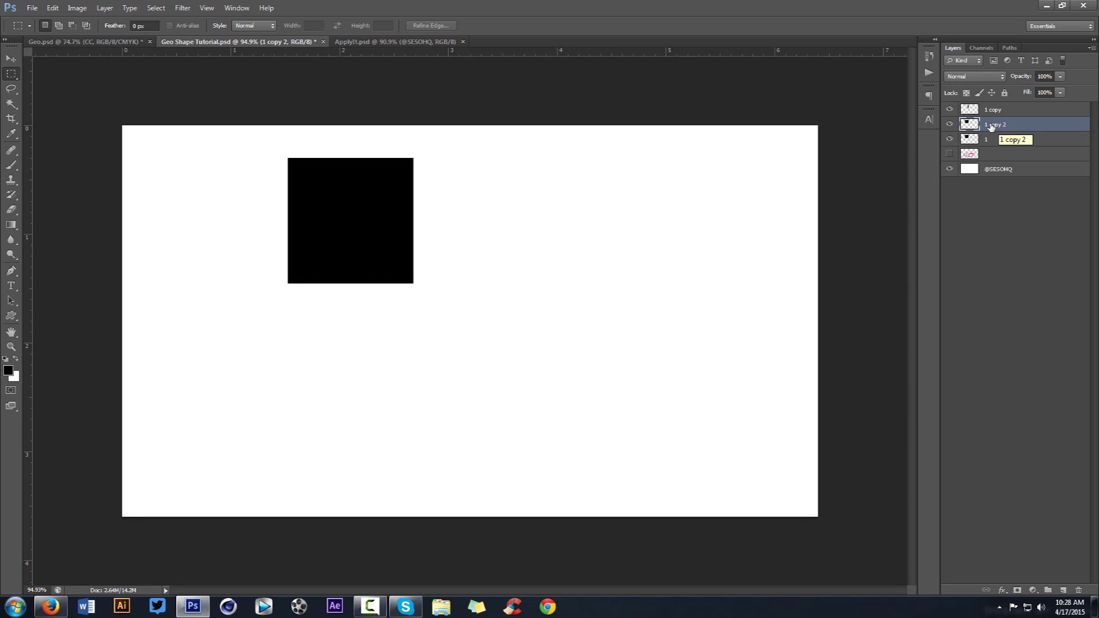
{"action": "left_click", "coordinate": [949, 139]}
{"action": "key", "text": "v"}
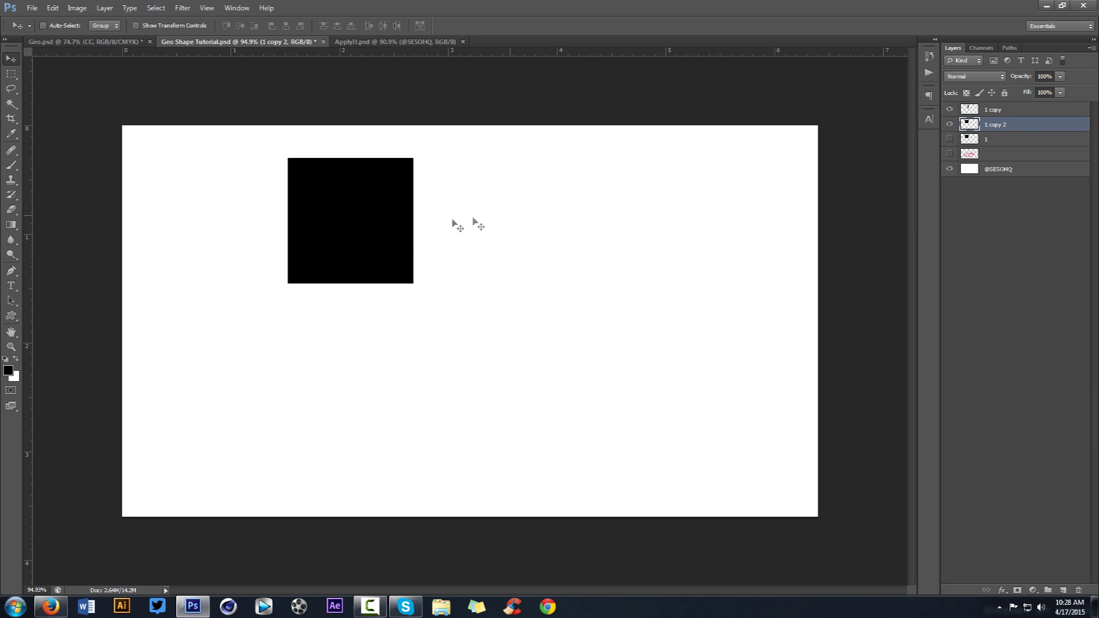
{"action": "left_click_drag", "start_coordinate": [458, 223], "coordinate": [575, 252]}
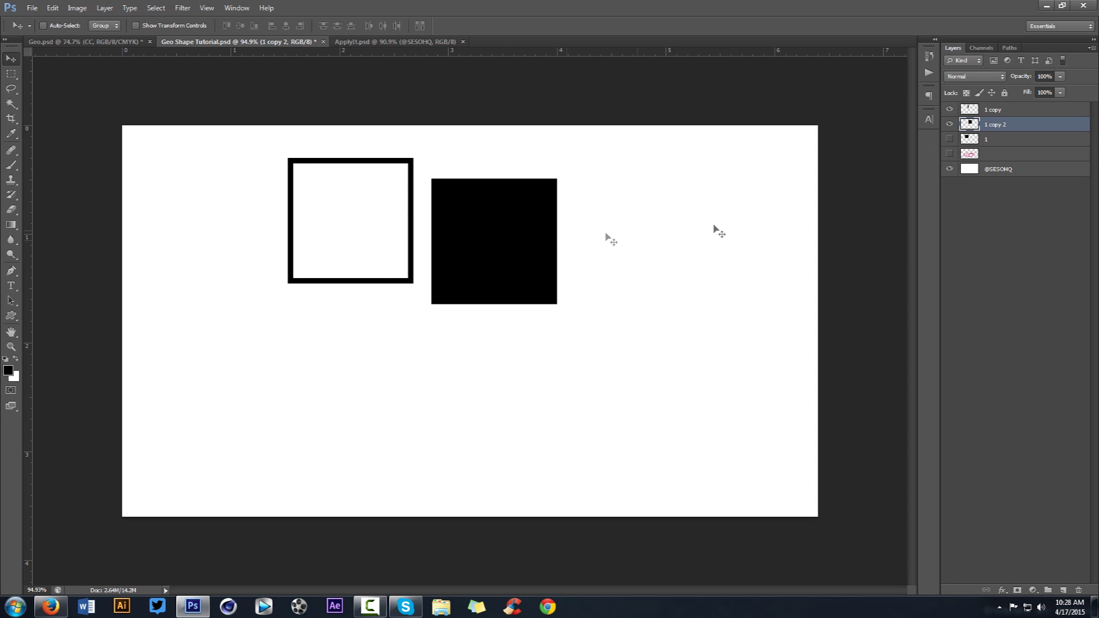
Step: Hollow out the second square into a thicker frame by contracting its outline selection, deleting the interior, and deselecting
{"action": "left_click", "coordinate": [969, 124], "text": "ctrl"}
{"action": "left_click", "coordinate": [151, 9]}
{"action": "mouse_move", "coordinate": [183, 134]}
{"action": "left_click", "coordinate": [304, 166]}
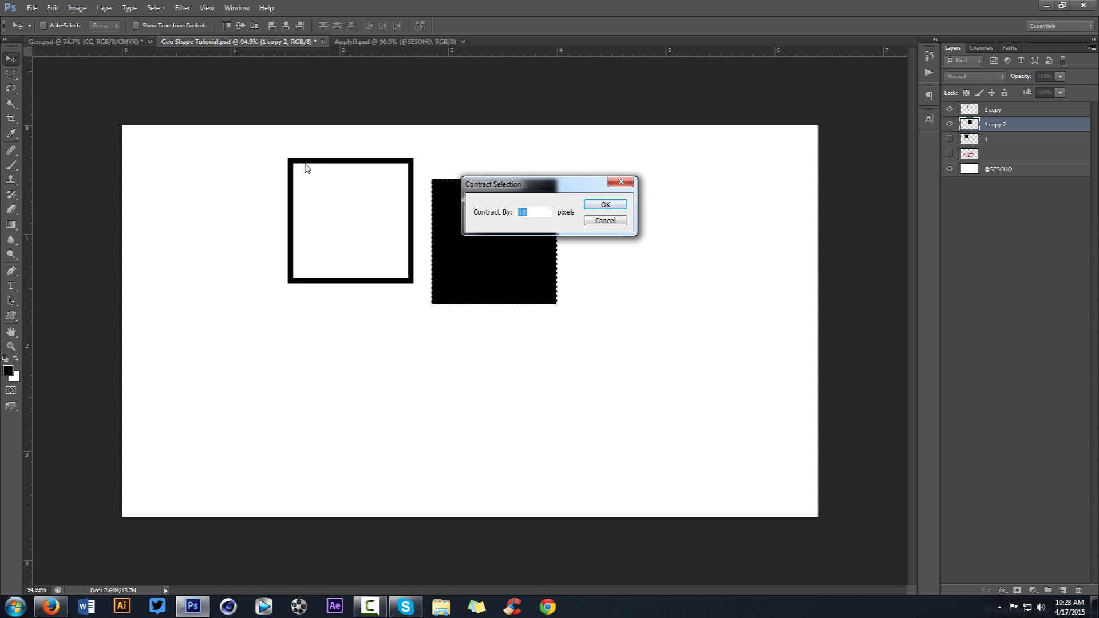
{"action": "key", "text": "Return"}
{"action": "key", "text": "Delete"}
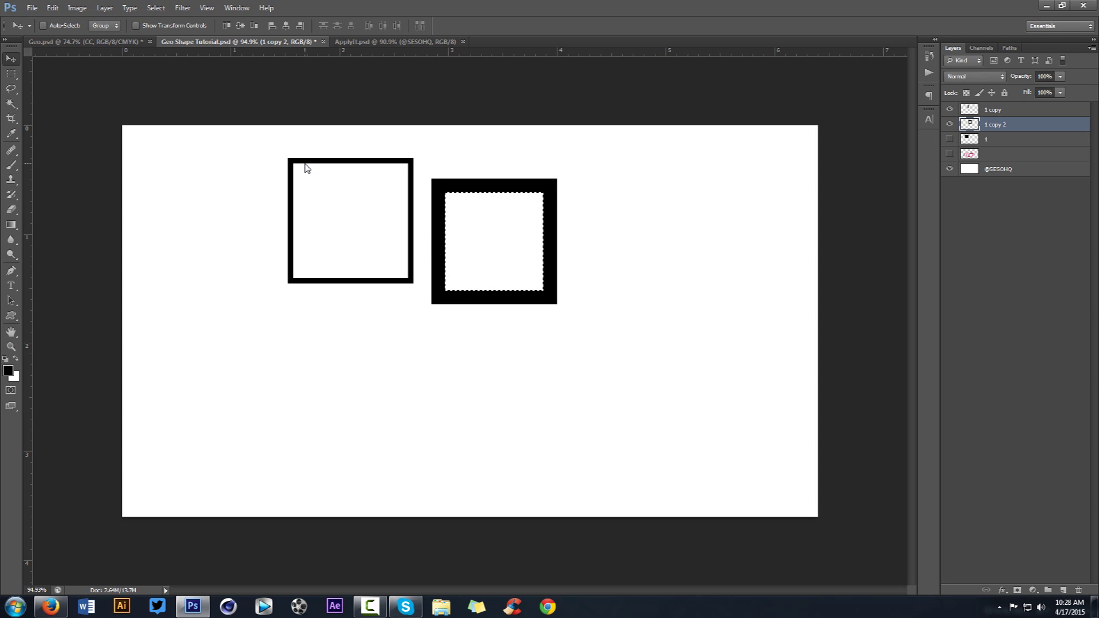
{"action": "key", "text": "ctrl+d"}
{"action": "left_click", "coordinate": [176, 7]}
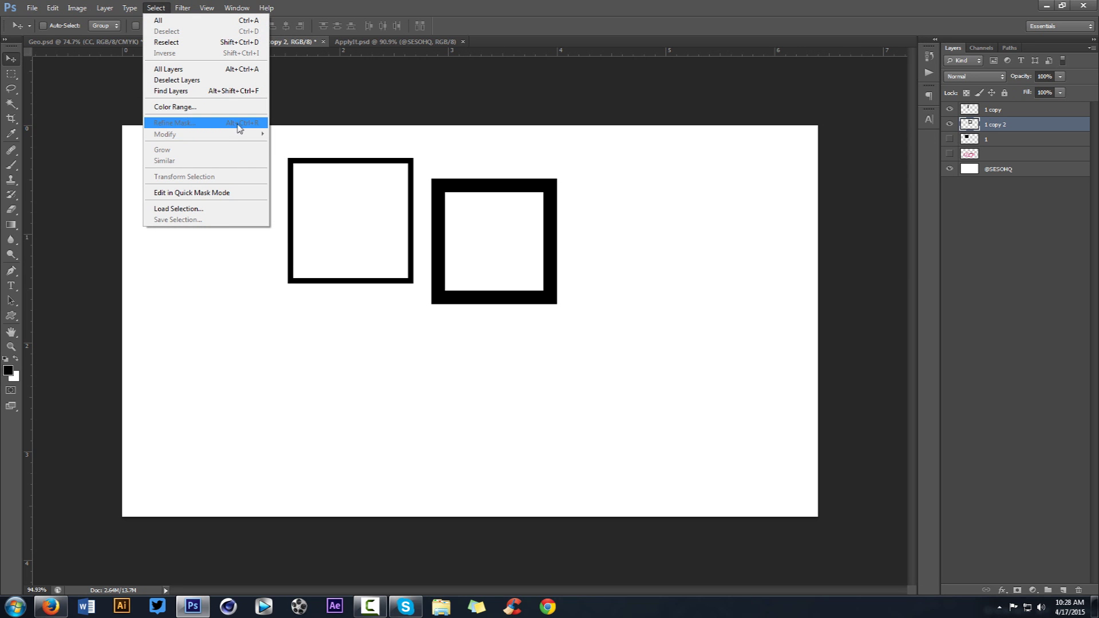
{"action": "left_click", "coordinate": [297, 133]}
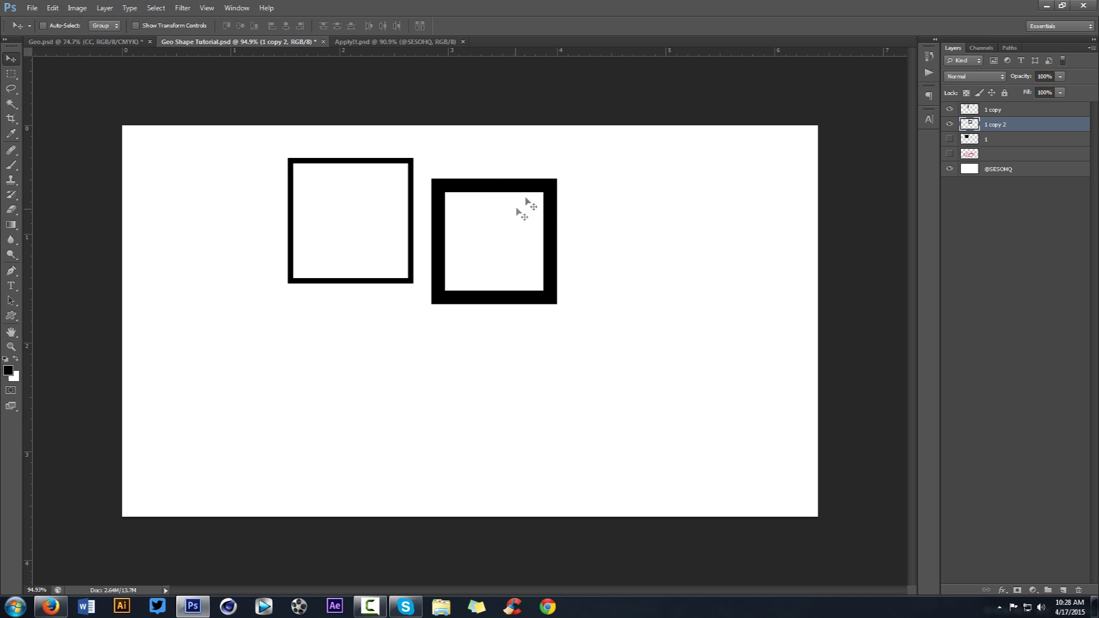
Step: Scale the thick frame proportionally to about 82% and move it close beside the thin frame
{"action": "key", "text": "ctrl+t"}
{"action": "left_click_drag", "start_coordinate": [541, 186], "coordinate": [528, 194]}
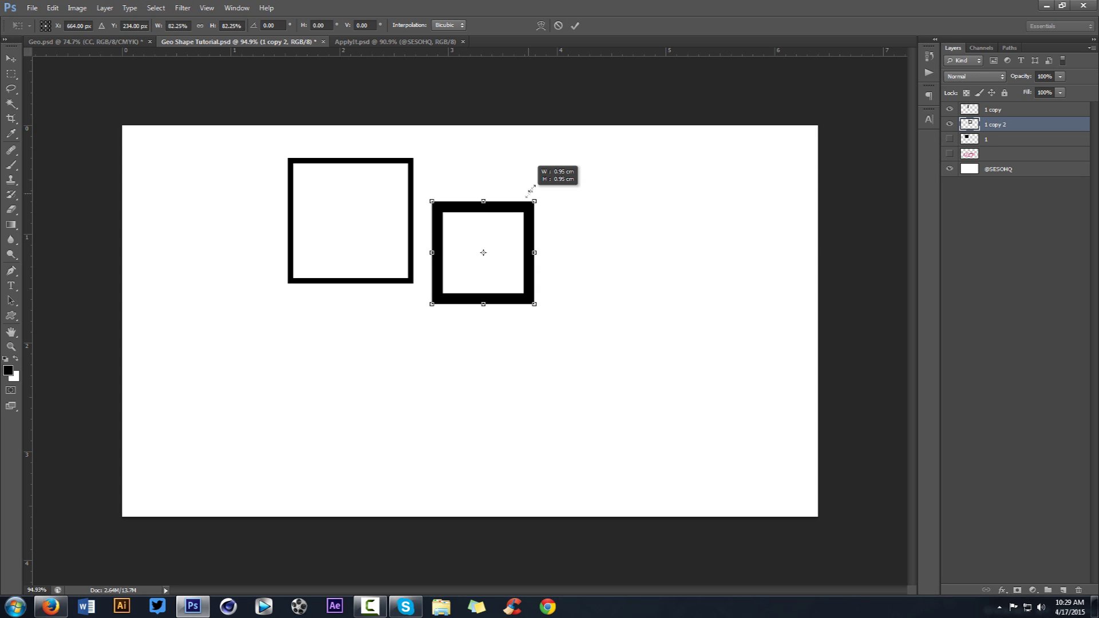
{"action": "left_click", "coordinate": [575, 25]}
{"action": "mouse_move", "coordinate": [534, 235]}
{"action": "left_mouse_down"}
{"action": "mouse_move", "coordinate": [525, 215]}
{"action": "mouse_move", "coordinate": [525, 239]}
{"action": "left_mouse_up"}
Step: Duplicate the solid square of layer 1, hide the original, and move the copy directly below the thin frame
{"action": "left_click", "coordinate": [950, 139]}
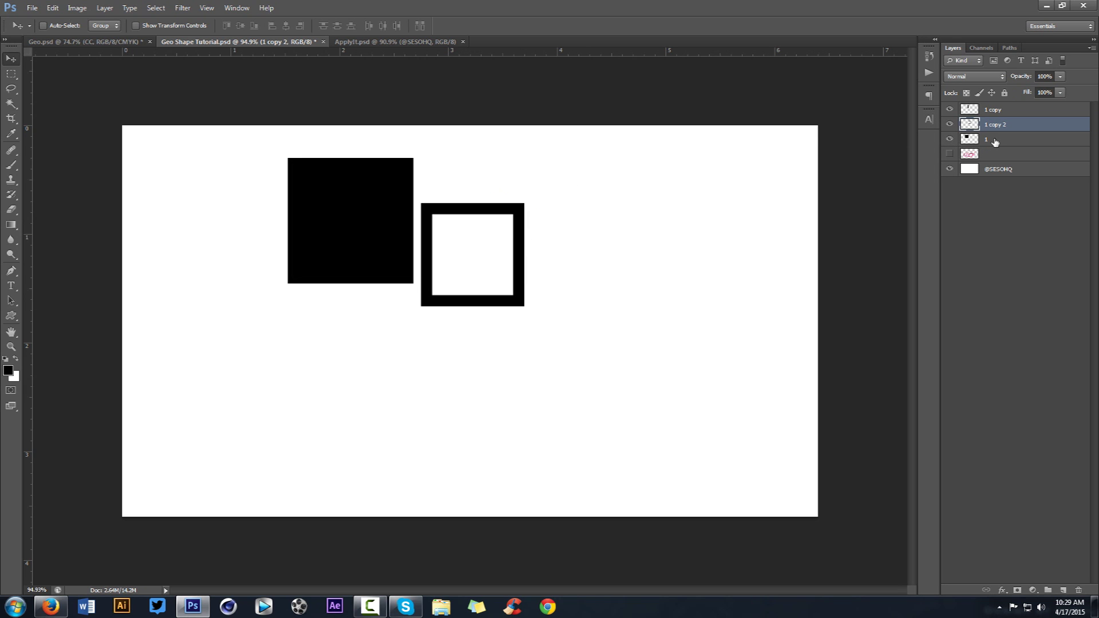
{"action": "left_click", "coordinate": [995, 140]}
{"action": "key", "text": "ctrl+j"}
{"action": "left_click", "coordinate": [951, 154]}
{"action": "left_click_drag", "start_coordinate": [521, 210], "coordinate": [496, 331]}
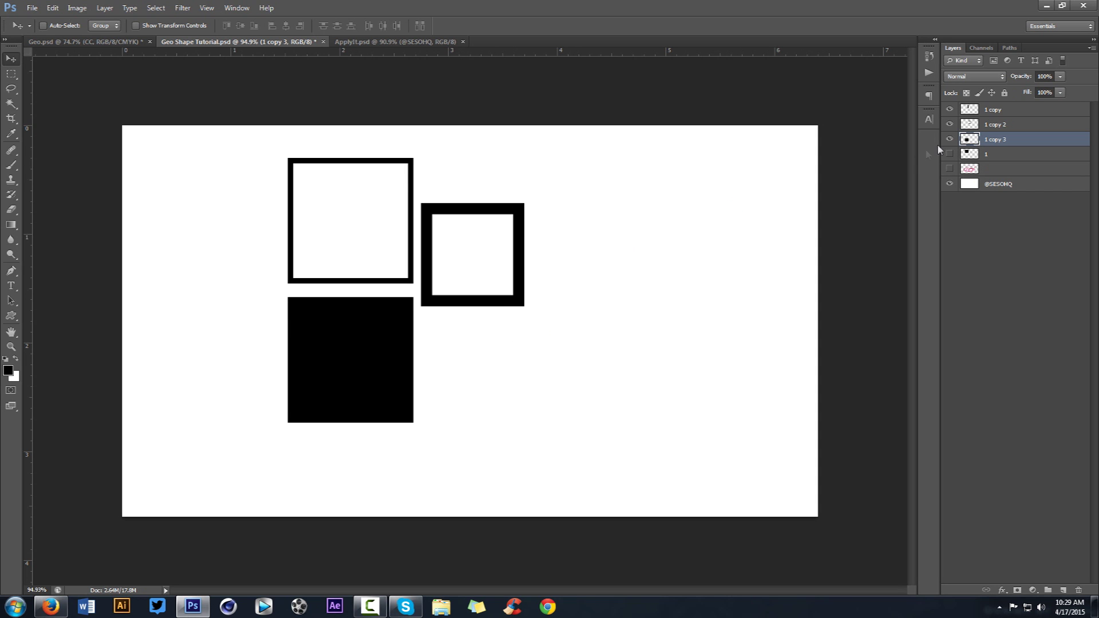
Step: Hollow out the square on layer 1 copy 3 into a thick frame by contracting its outline selection, deleting the interior, and deselecting
{"action": "left_click", "coordinate": [969, 139], "text": "ctrl"}
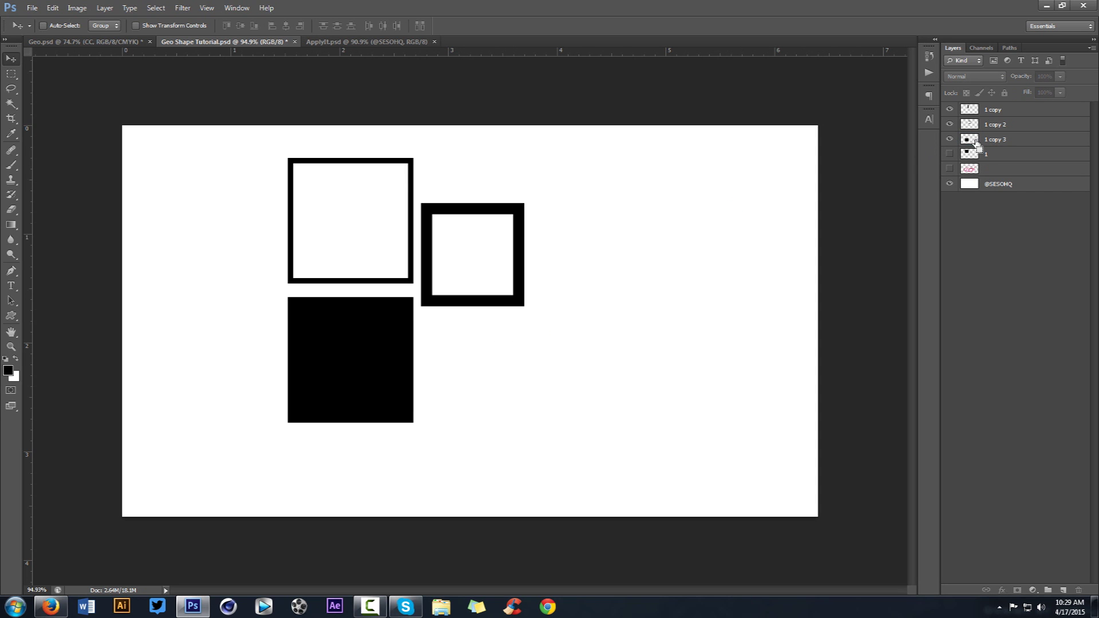
{"action": "left_click", "coordinate": [160, 12]}
{"action": "mouse_move", "coordinate": [172, 134]}
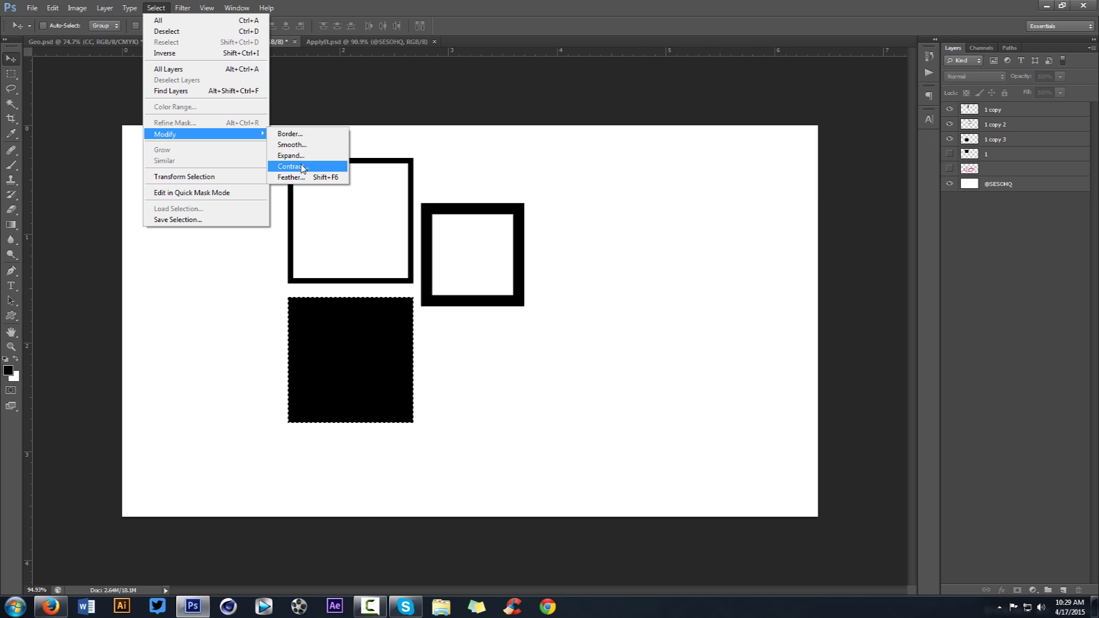
{"action": "left_click", "coordinate": [302, 167]}
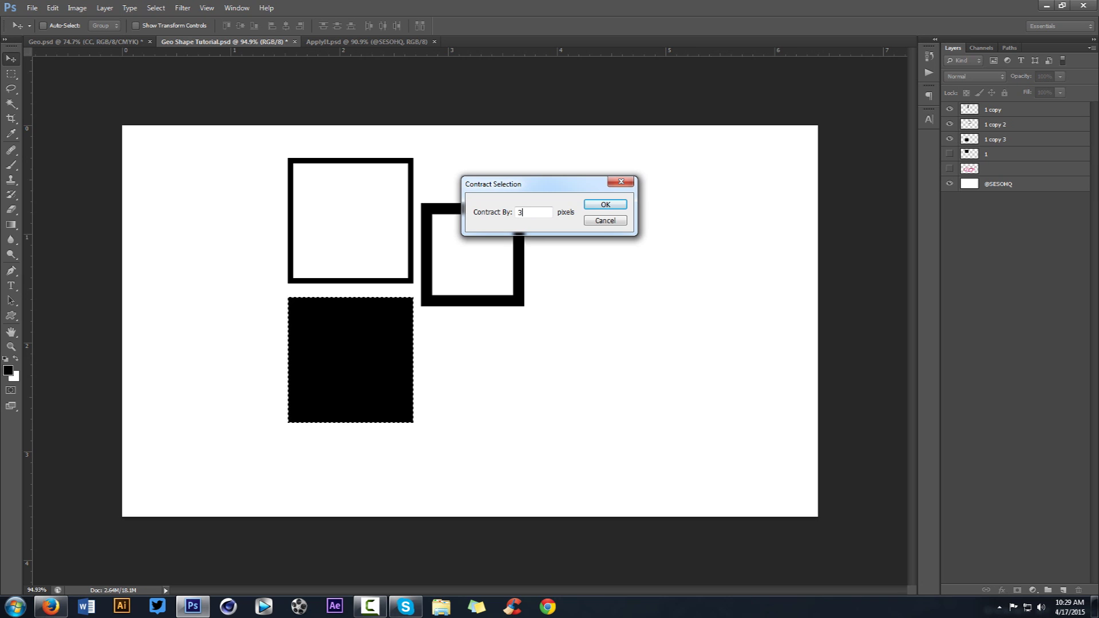
{"action": "key", "text": "Return"}
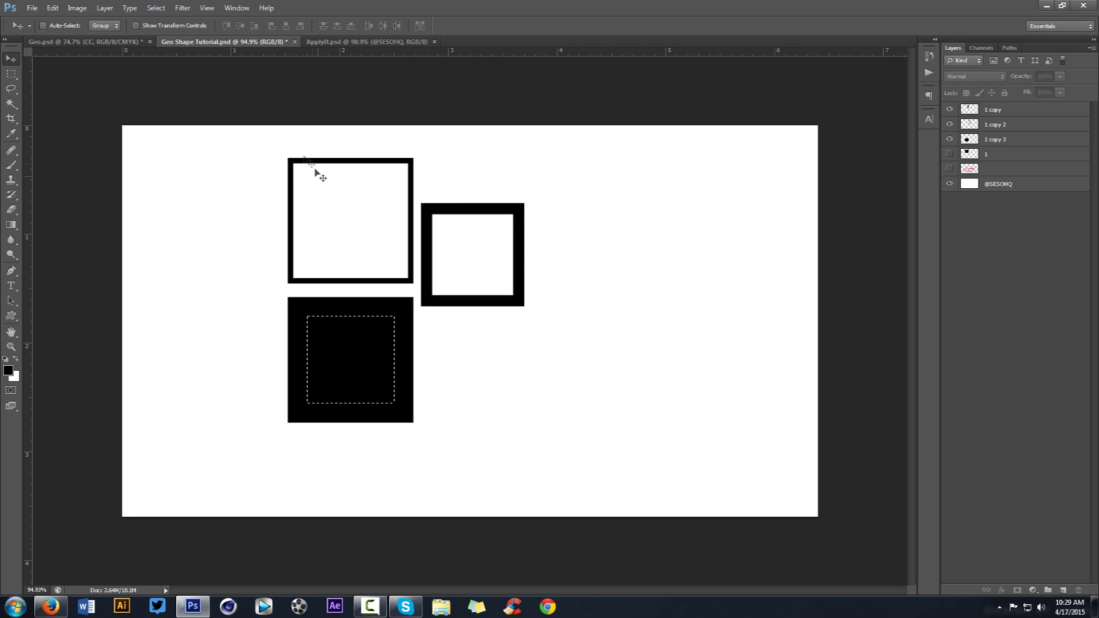
{"action": "scroll", "coordinate": [270, 351], "scroll_direction": "up", "scroll_amount": 5}
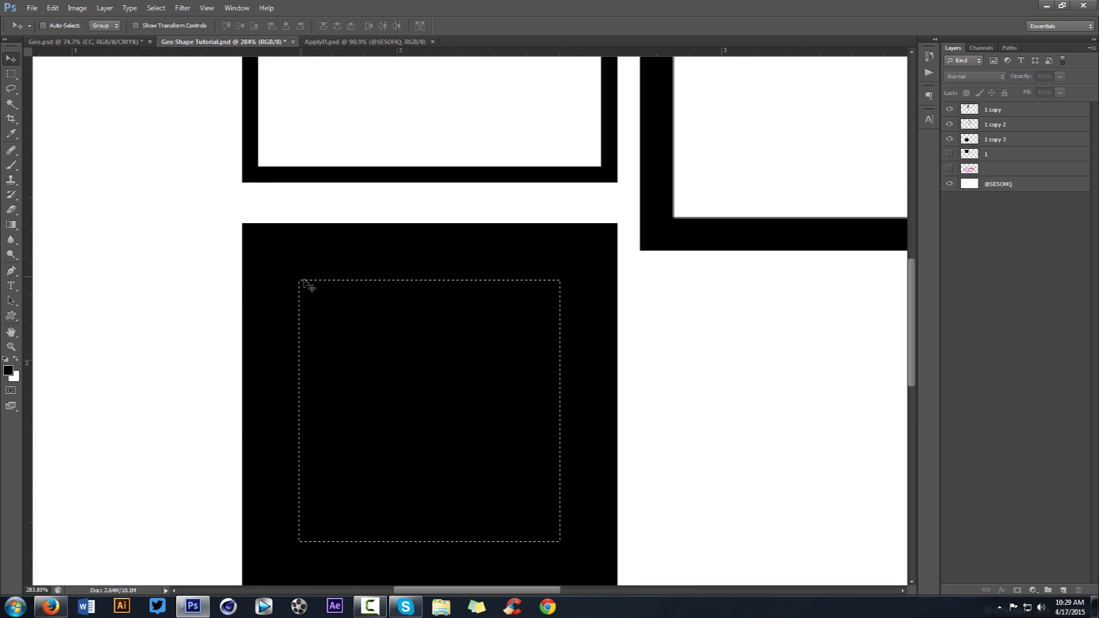
{"action": "scroll", "coordinate": [304, 288], "scroll_direction": "down", "scroll_amount": 5}
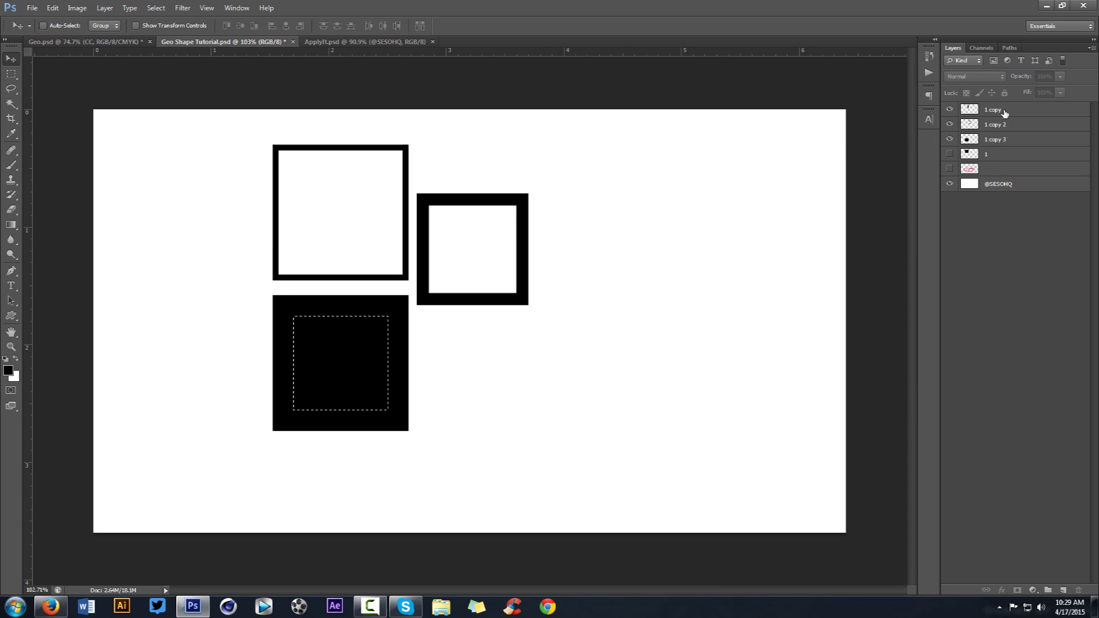
{"action": "left_click", "coordinate": [999, 138]}
{"action": "key", "text": "Delete"}
{"action": "key", "text": "ctrl+d"}
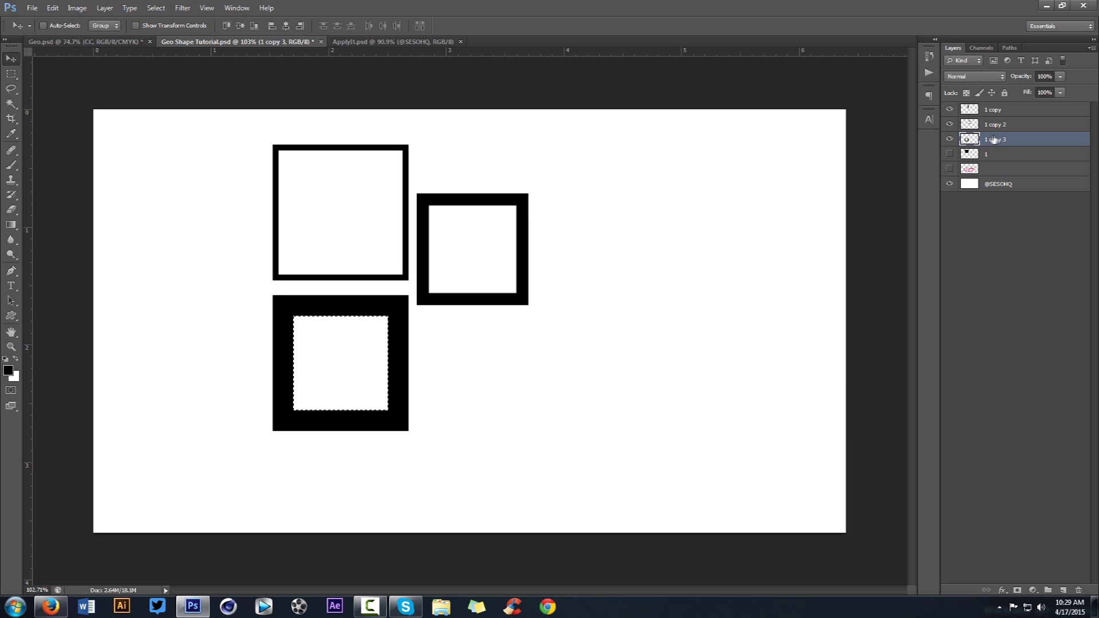
Step: Scale the layer 1 copy 3 frame proportionally to about 65% and place it close below the large thin frame
{"action": "key", "text": "ctrl+t"}
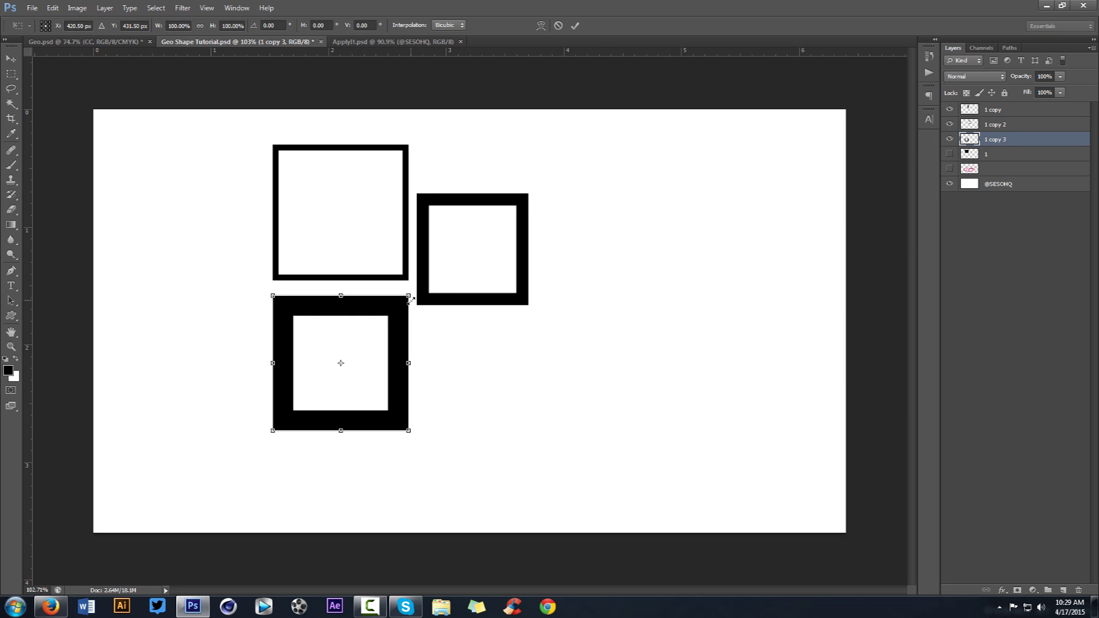
{"action": "left_click_drag", "start_coordinate": [410, 293], "coordinate": [360, 343]}
{"action": "key", "text": "Return"}
{"action": "left_click_drag", "start_coordinate": [447, 271], "coordinate": [477, 217]}
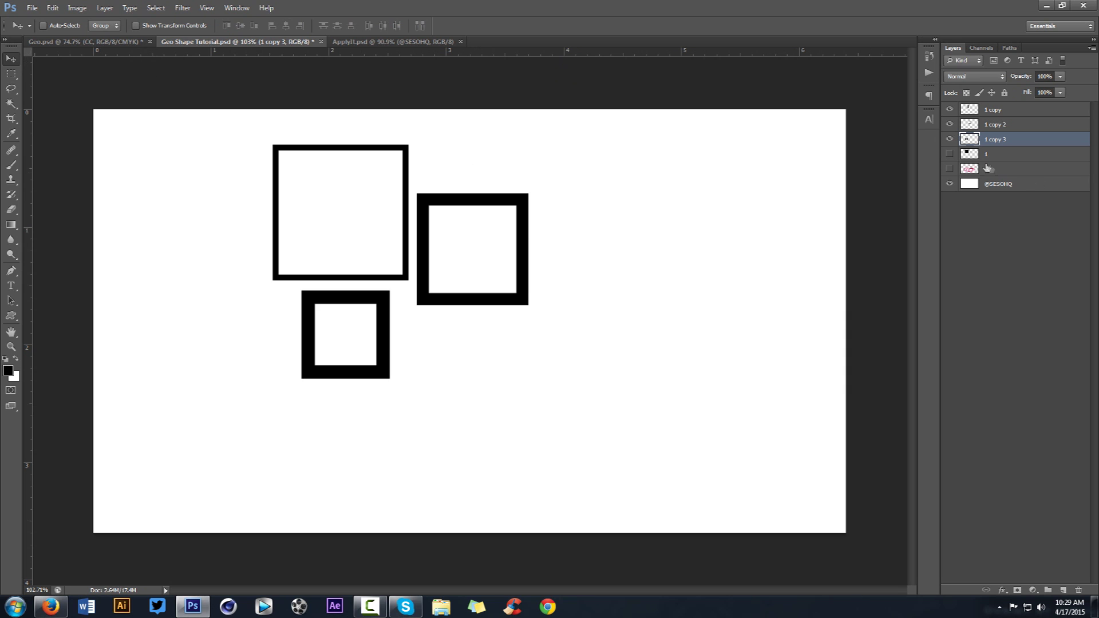
Step: Make another copy of the solid square on layer 1, hide the original, and move the copy below the second frame
{"action": "left_click", "coordinate": [949, 154]}
{"action": "left_click", "coordinate": [1013, 155]}
{"action": "key", "text": "ctrl+j"}
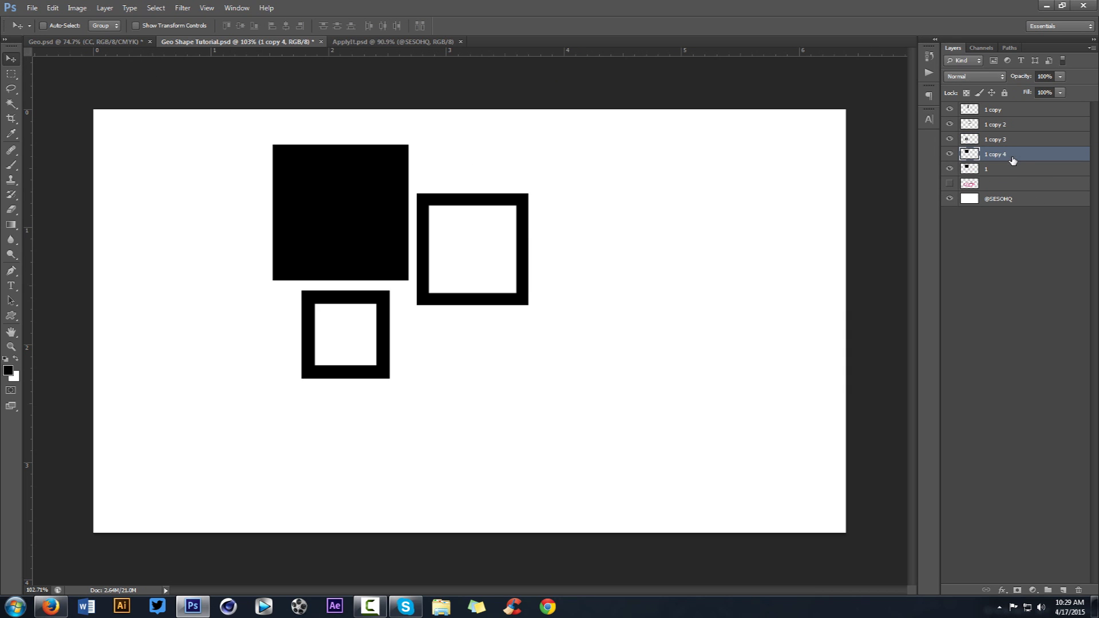
{"action": "left_click_drag", "start_coordinate": [447, 194], "coordinate": [590, 367]}
Step: Turn the square on layer 1 copy 4 into a thin frame by deleting its interior with the outline selection contracted by 10 pixels
{"action": "left_click", "coordinate": [969, 154], "text": "ctrl"}
{"action": "left_click", "coordinate": [156, 7]}
{"action": "mouse_move", "coordinate": [172, 134]}
{"action": "left_click", "coordinate": [312, 170]}
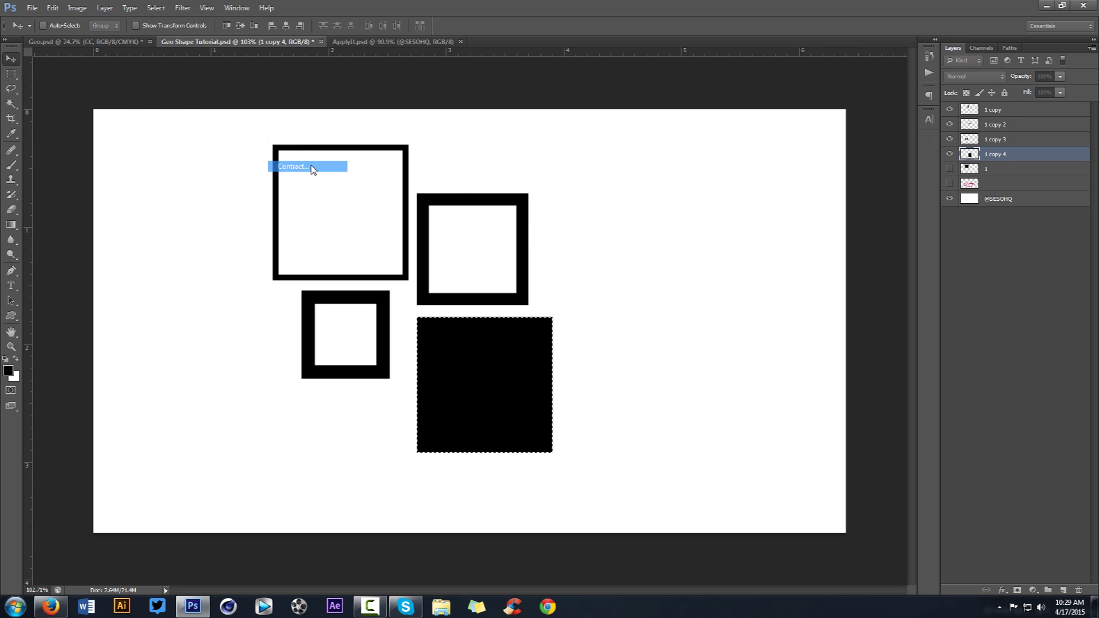
{"action": "type", "text": "10"}
{"action": "key", "text": "BackSpace"}
{"action": "key", "text": "BackSpace"}
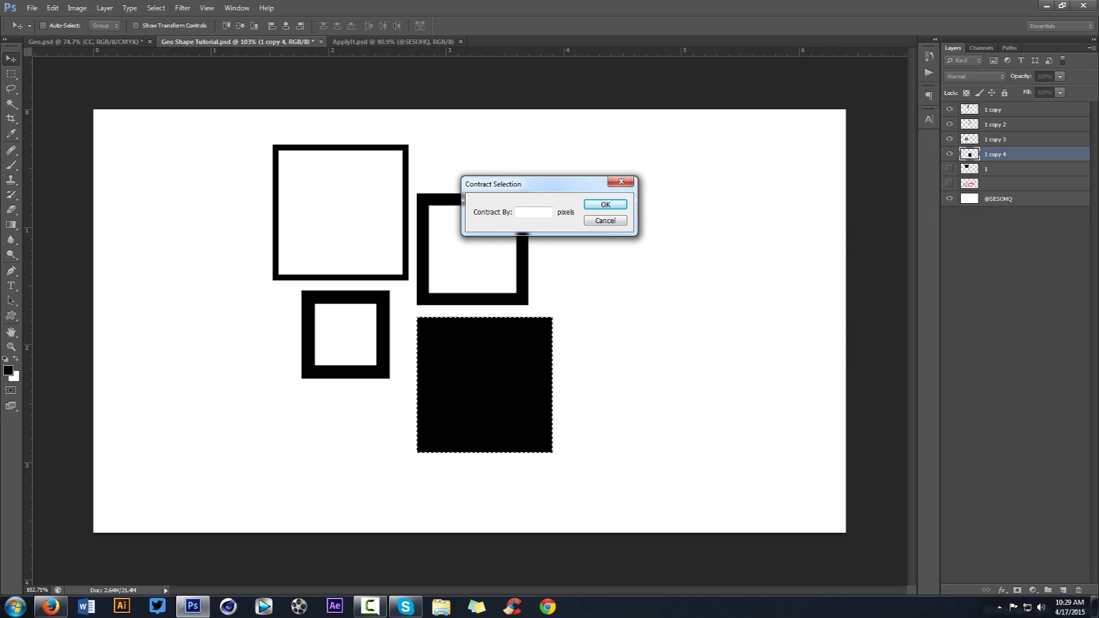
{"action": "key", "text": "Return"}
{"action": "key", "text": "Delete"}
{"action": "key", "text": "ctrl+d"}
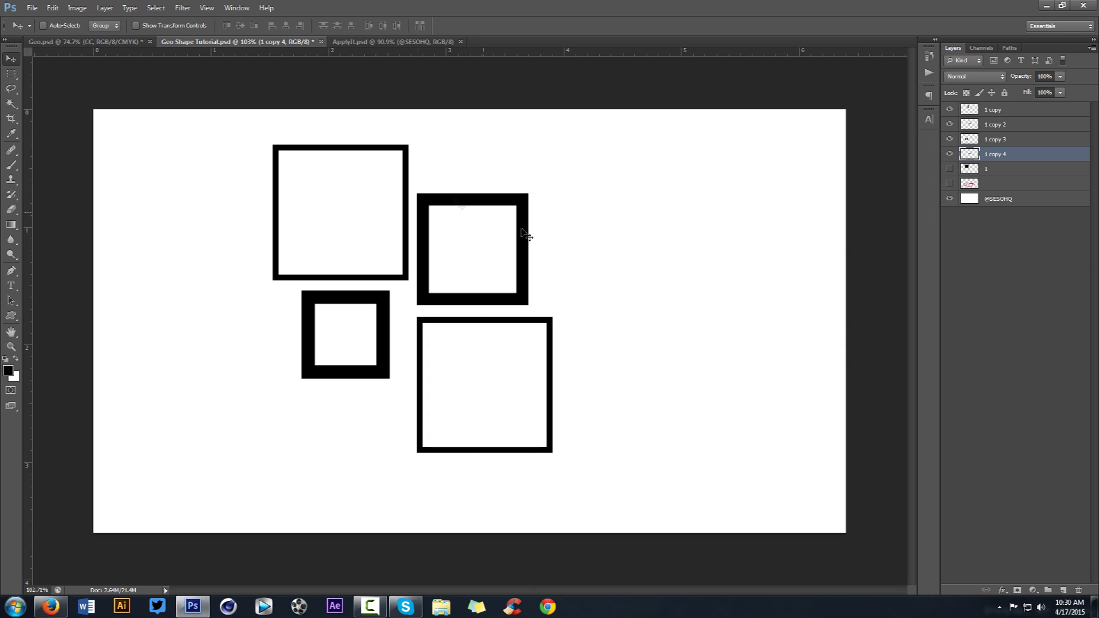
Step: Scale the layer 1 copy 4 frame proportionally to about 84% and move it to the left of the small thick frame
{"action": "key", "text": "ctrl+t"}
{"action": "left_click_drag", "start_coordinate": [553, 319], "coordinate": [360, 294]}
{"action": "key", "text": "Return"}
{"action": "key", "text": "v"}
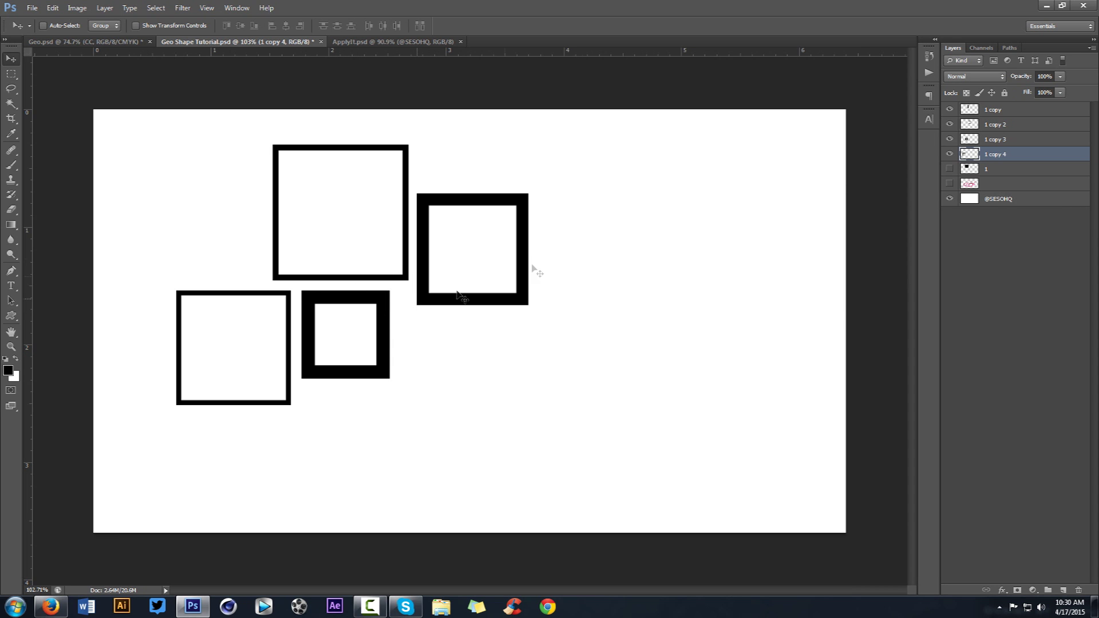
Step: Duplicate layer 1 as layer 1 copy 5, hide the original, and move the copy to the right of the small thick frame
{"action": "left_click", "coordinate": [987, 170]}
{"action": "left_click", "coordinate": [950, 169]}
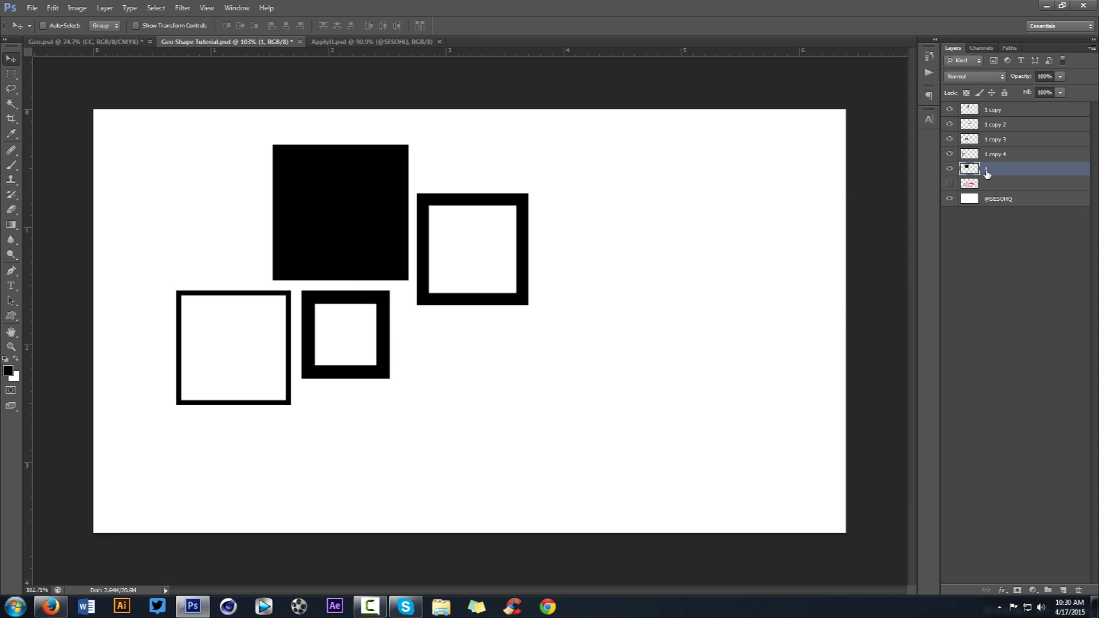
{"action": "key", "text": "ctrl+j"}
{"action": "left_click", "coordinate": [951, 184]}
{"action": "left_click_drag", "start_coordinate": [430, 175], "coordinate": [562, 353]}
Step: Hollow out the square on layer 1 copy 5 by contracting its outline selection by 45 pixels, deleting the interior, and deselecting
{"action": "left_click", "coordinate": [969, 169], "text": "ctrl"}
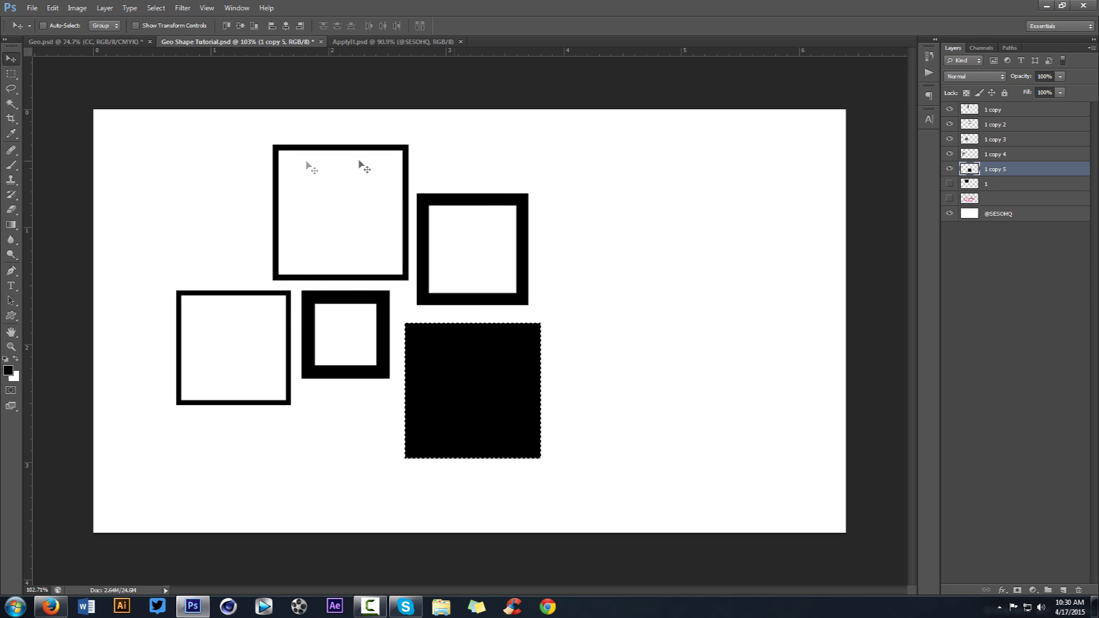
{"action": "left_click", "coordinate": [183, 8]}
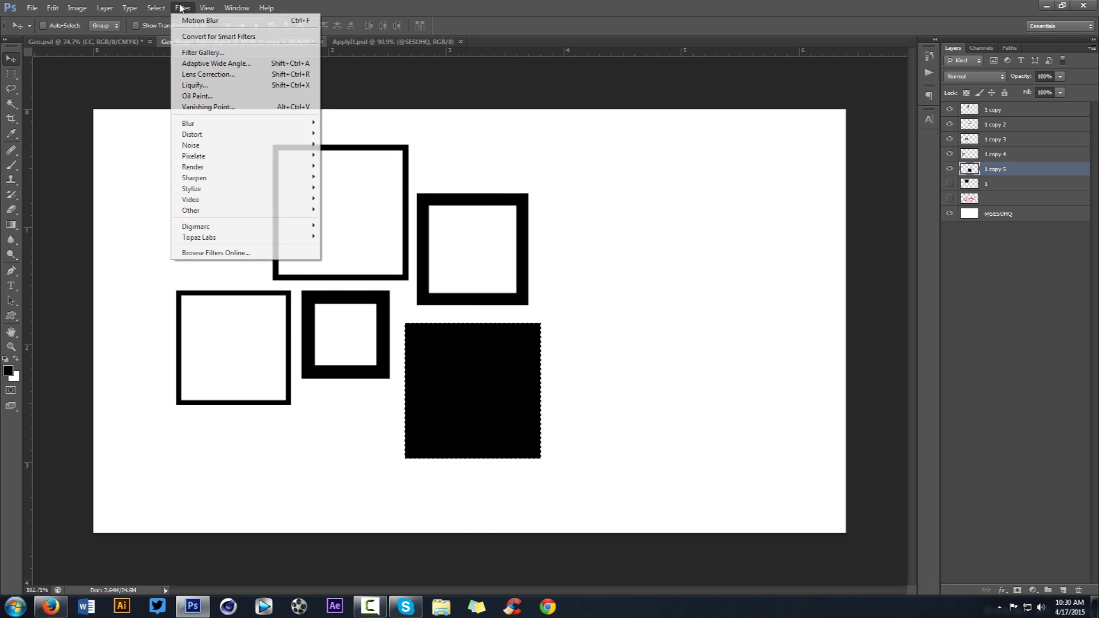
{"action": "mouse_move", "coordinate": [169, 8]}
{"action": "mouse_move", "coordinate": [229, 134]}
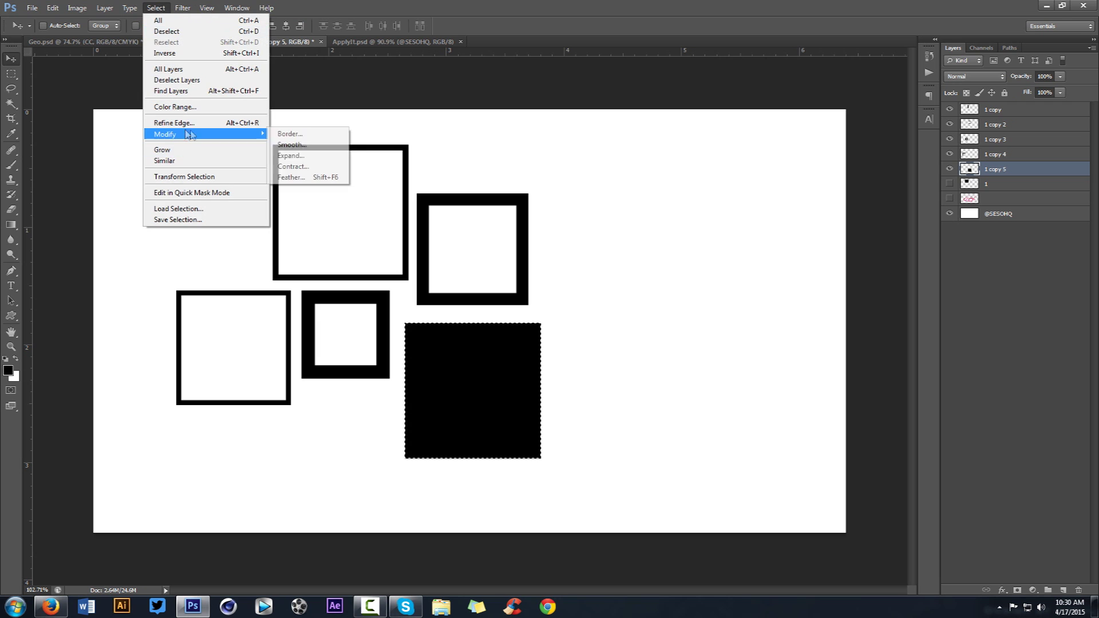
{"action": "left_click", "coordinate": [308, 167]}
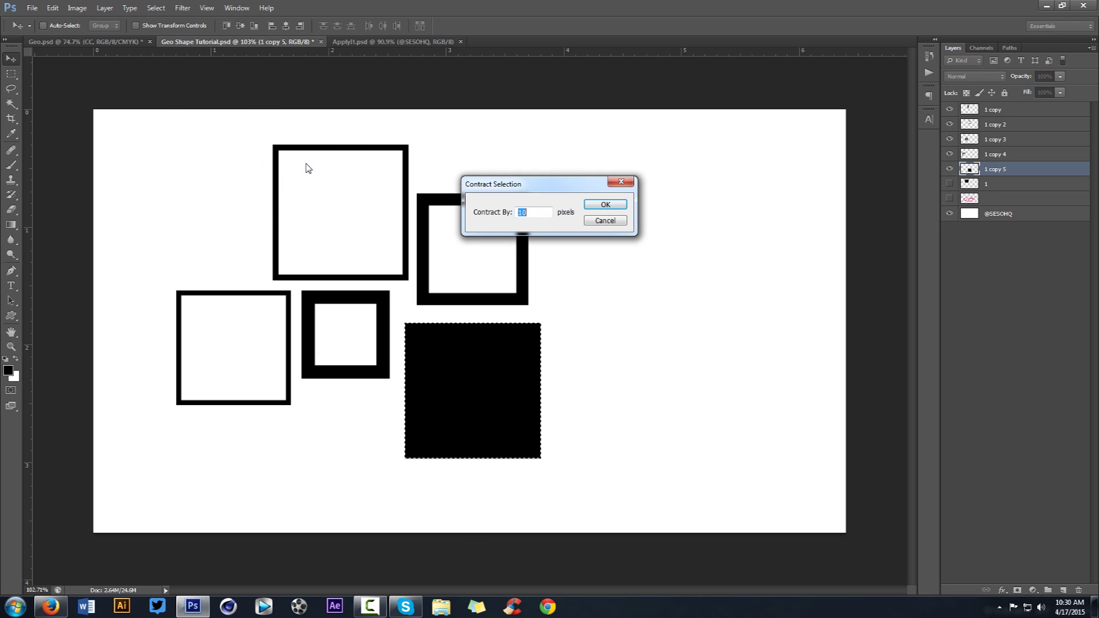
{"action": "type", "text": "45"}
{"action": "key", "text": "Return"}
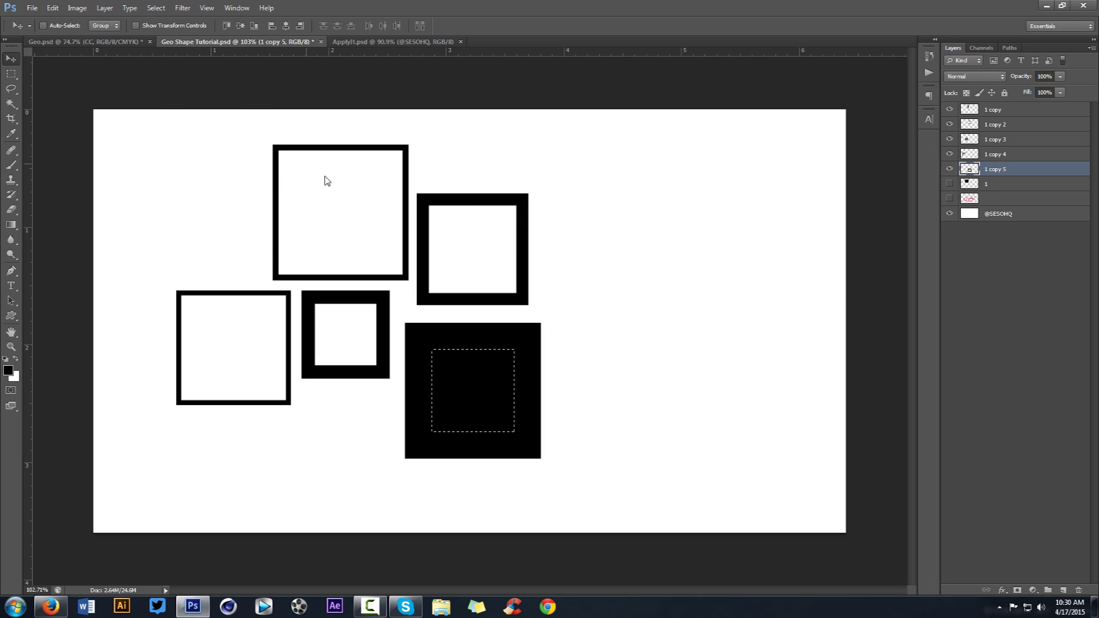
{"action": "key", "text": "ctrl+d"}
Step: Scale the layer 1 copy 5 frame down to slightly narrower than tall and place it close below the second frame
{"action": "key", "text": "ctrl+t"}
{"action": "left_click_drag", "start_coordinate": [483, 360], "coordinate": [526, 330]}
{"action": "key", "text": "Return"}
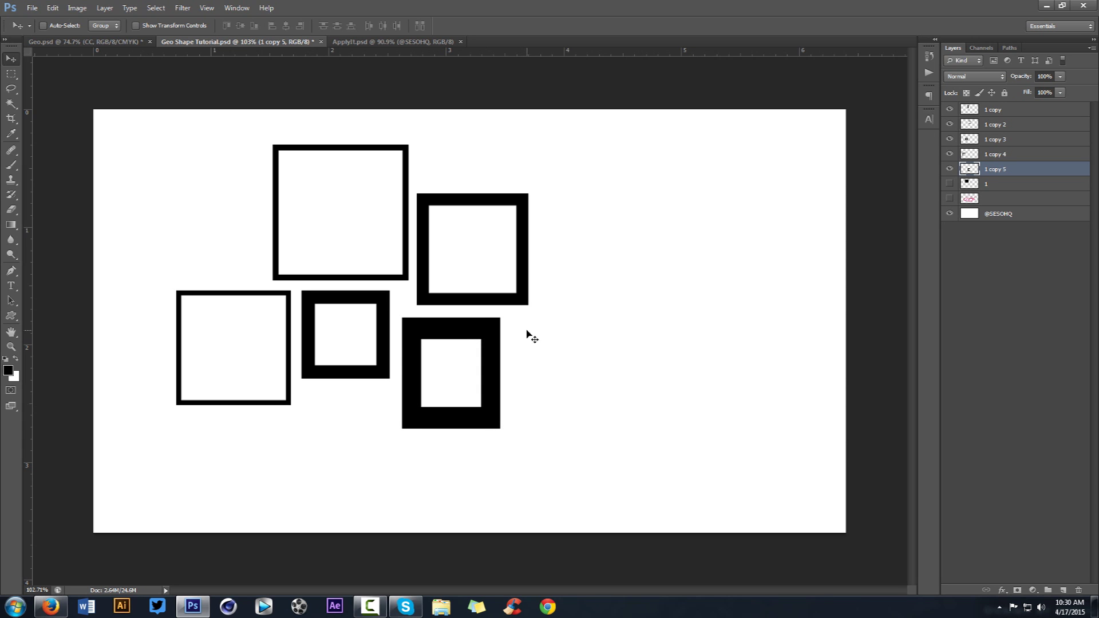
Step: Duplicate layer 1 as layer 1 copy 6, hide the original, and move the copy into the empty area right of the frames
{"action": "left_click", "coordinate": [949, 183]}
{"action": "left_click", "coordinate": [981, 188]}
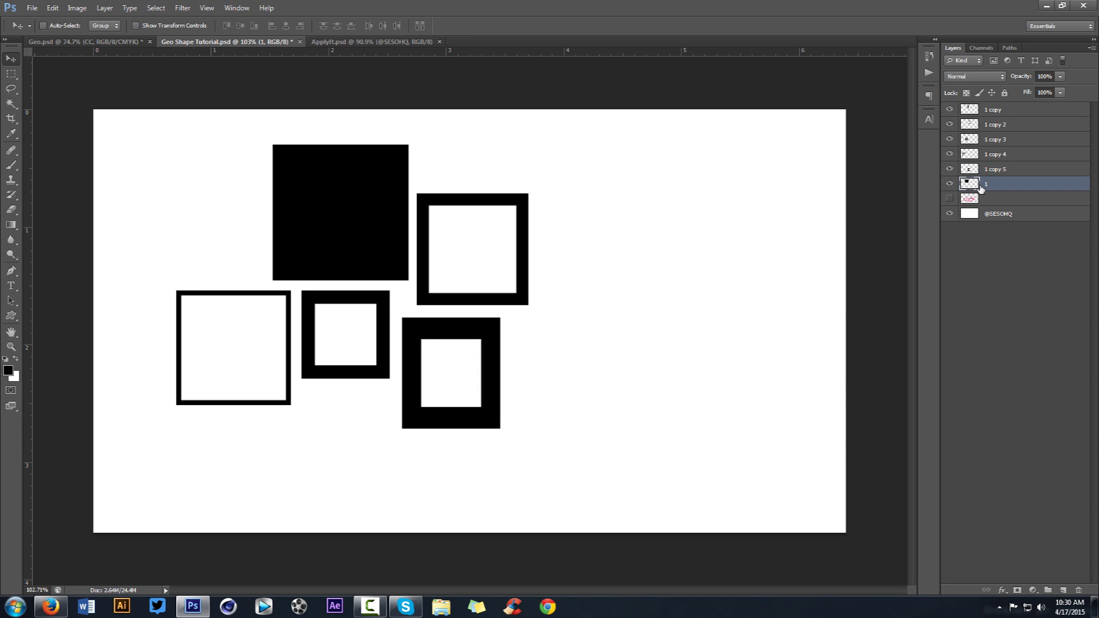
{"action": "key", "text": "ctrl+j"}
{"action": "left_click", "coordinate": [949, 198]}
{"action": "left_click_drag", "start_coordinate": [569, 282], "coordinate": [759, 376]}
Step: Turn the square on layer 1 copy 6 into a medium-thick frame by contracting its outline selection, deleting the interior, and deselecting
{"action": "left_click", "coordinate": [969, 184], "text": "ctrl"}
{"action": "left_click", "coordinate": [155, 8]}
{"action": "mouse_move", "coordinate": [171, 134]}
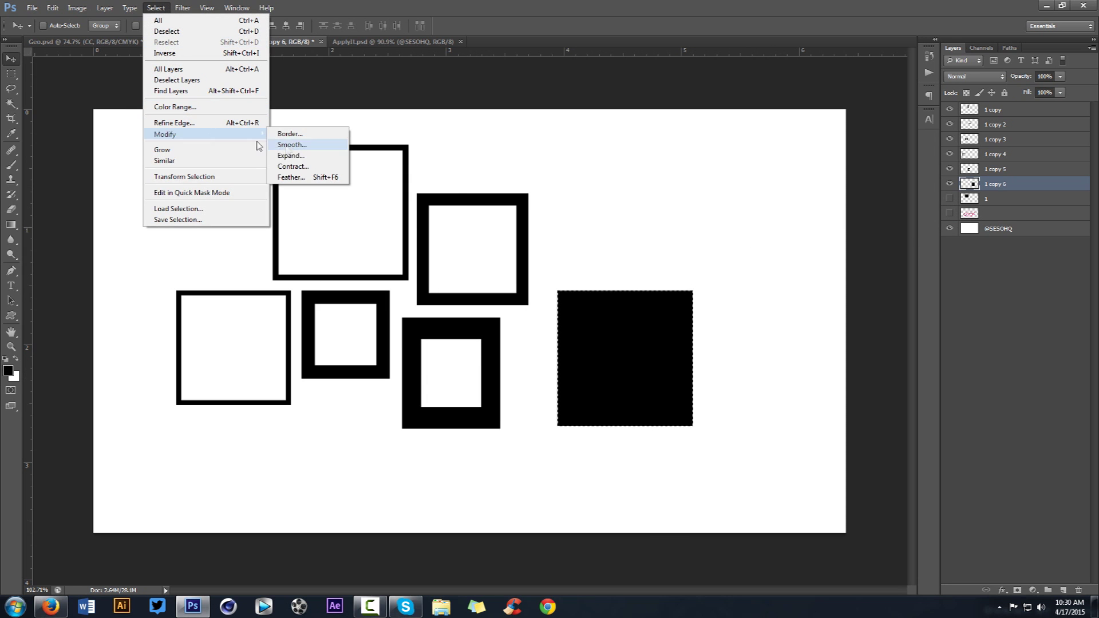
{"action": "left_click", "coordinate": [289, 168]}
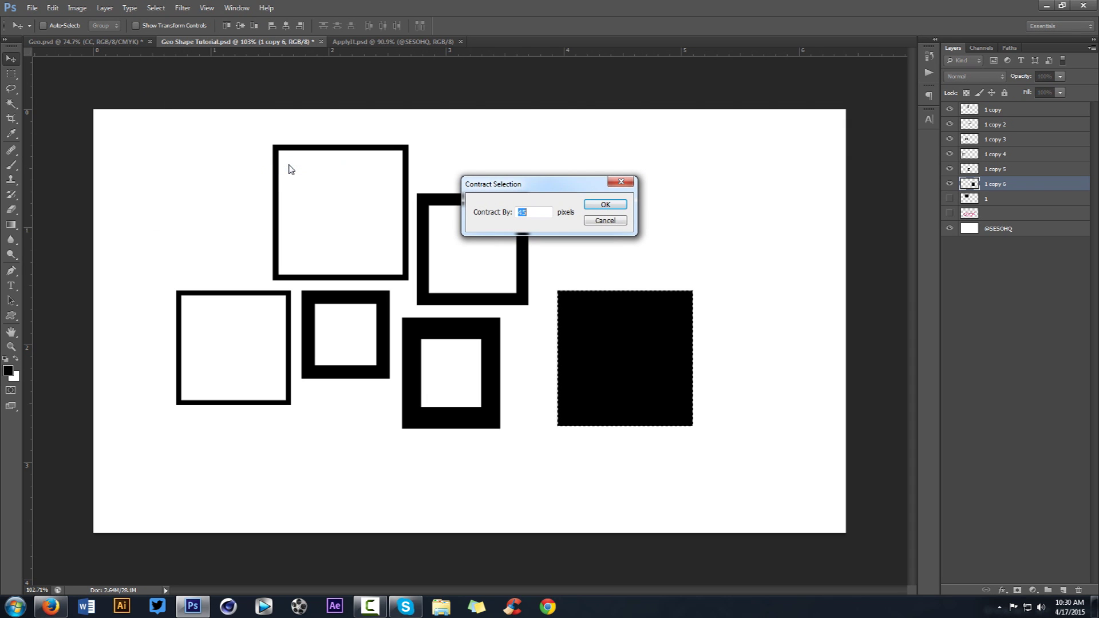
{"action": "key", "text": "Return"}
{"action": "key", "text": "Delete"}
{"action": "key", "text": "ctrl+d"}
Step: Scale the layer 1 copy 6 frame proportionally to about 83% and move it close to the right of the second frame
{"action": "key", "text": "ctrl+t"}
{"action": "left_click_drag", "start_coordinate": [693, 291], "coordinate": [662, 289]}
{"action": "key", "text": "Return"}
{"action": "key", "text": "v"}
{"action": "left_click_drag", "start_coordinate": [672, 345], "coordinate": [648, 282]}
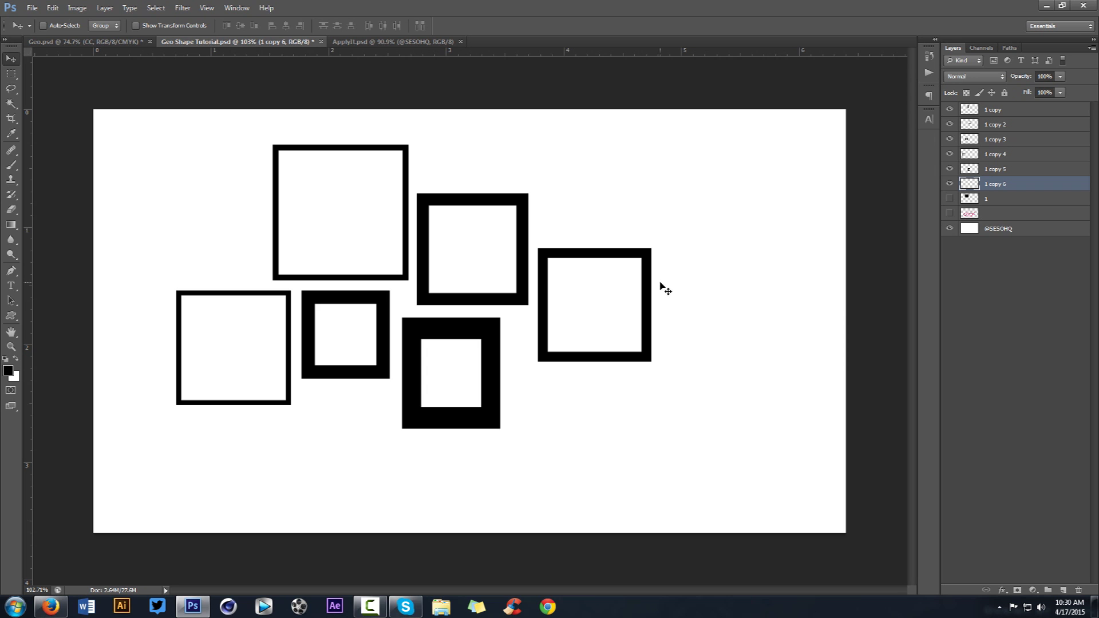
Step: Identify the layer 1 copy 4 frame by toggling its visibility and shift it slightly left to even out the gap
{"action": "left_click", "coordinate": [967, 155]}
{"action": "left_click", "coordinate": [950, 154]}
{"action": "left_click", "coordinate": [949, 154]}
{"action": "left_click_drag", "start_coordinate": [391, 273], "coordinate": [331, 292]}
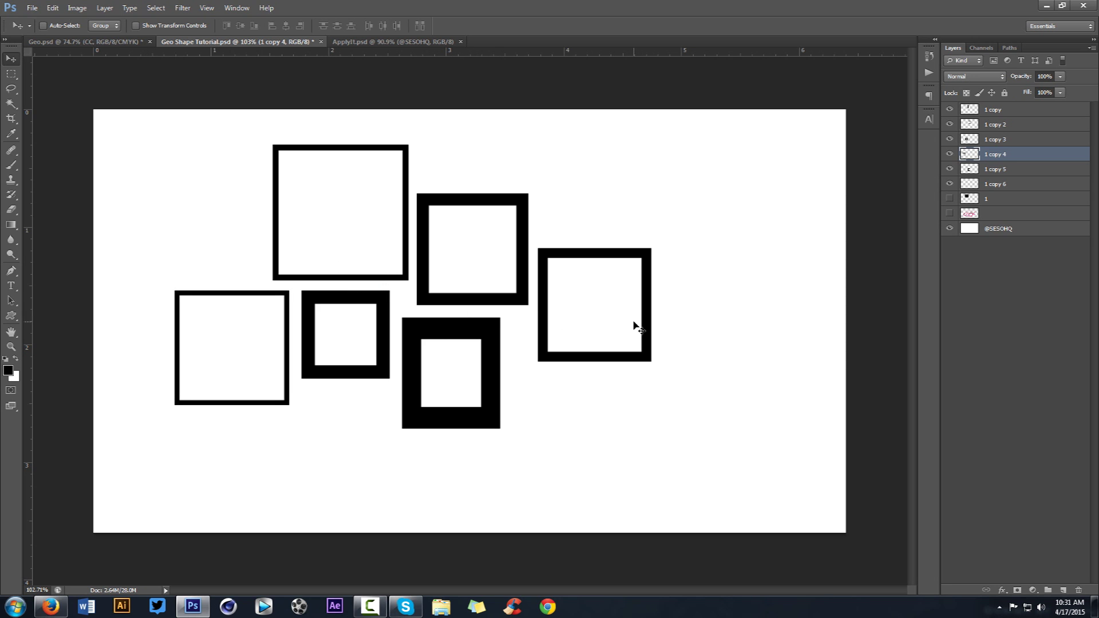
Step: Group the six frame layers from 1 copy through 1 copy 6
{"action": "left_click", "coordinate": [993, 109]}
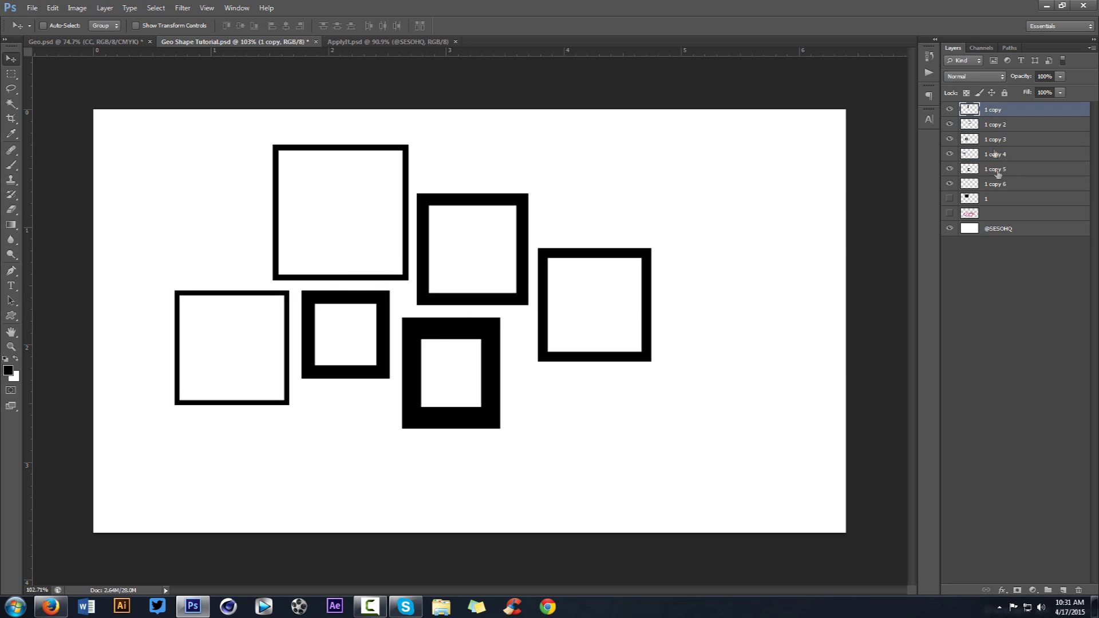
{"action": "left_click", "coordinate": [999, 184], "text": "shift"}
{"action": "left_click", "coordinate": [1000, 110]}
{"action": "left_click", "coordinate": [994, 188], "text": "shift"}
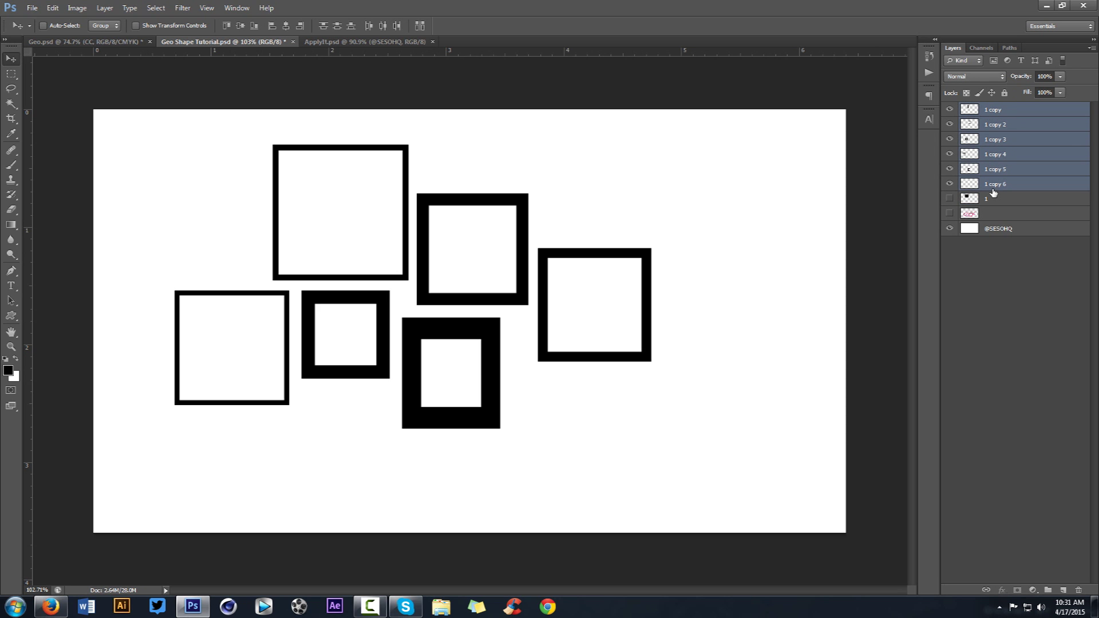
{"action": "key", "text": "ctrl+g"}
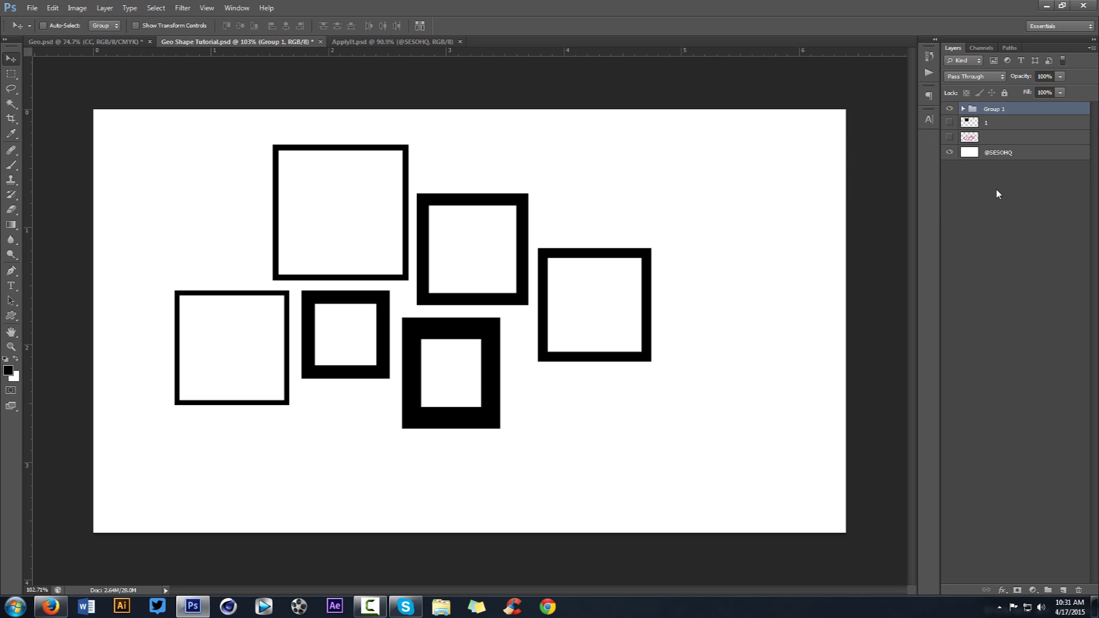
Step: Duplicate Group 1, hide the original group, and merge the copy into a single layer shifted toward the canvas centre
{"action": "key", "text": "ctrl+j"}
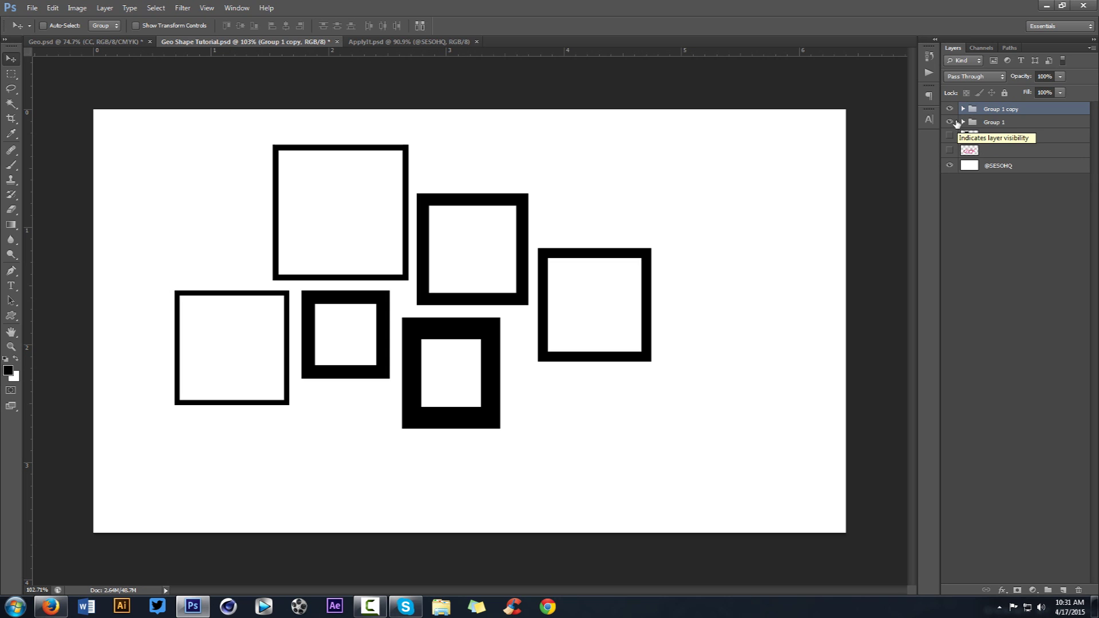
{"action": "left_click", "coordinate": [952, 122]}
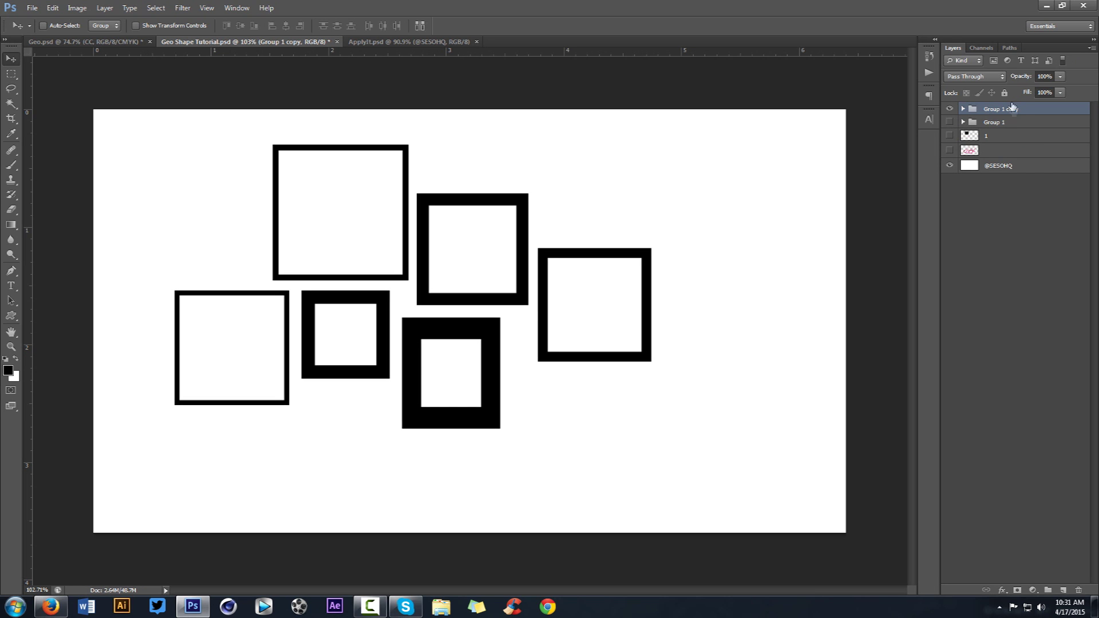
{"action": "key", "text": "ctrl+e"}
{"action": "left_click_drag", "start_coordinate": [601, 246], "coordinate": [652, 276]}
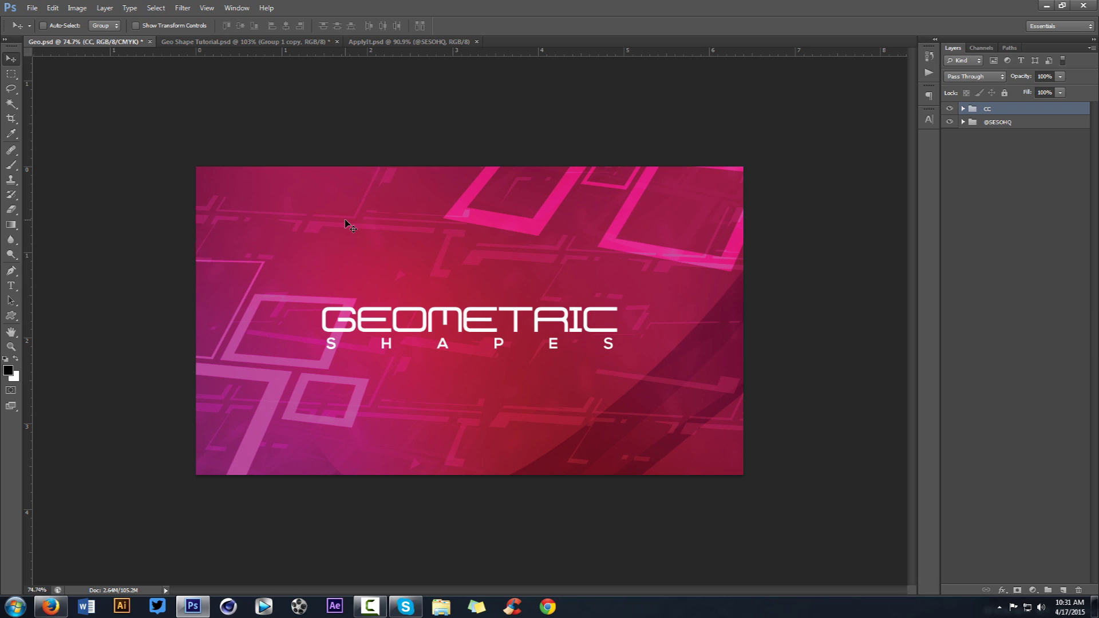
{"action": "left_click", "coordinate": [246, 42]}
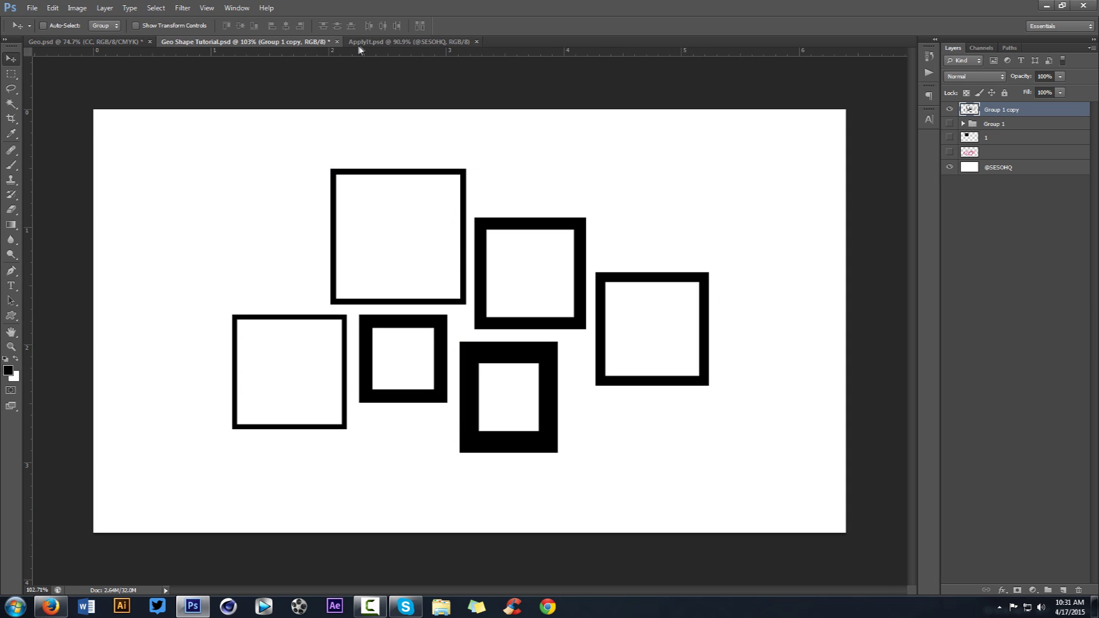
Step: Reposition the merged frame cluster near the canvas centre and rename its layer Square Stock 1
{"action": "mouse_move", "coordinate": [596, 228]}
{"action": "left_mouse_down"}
{"action": "mouse_move", "coordinate": [615, 192]}
{"action": "mouse_move", "coordinate": [595, 229]}
{"action": "left_mouse_up"}
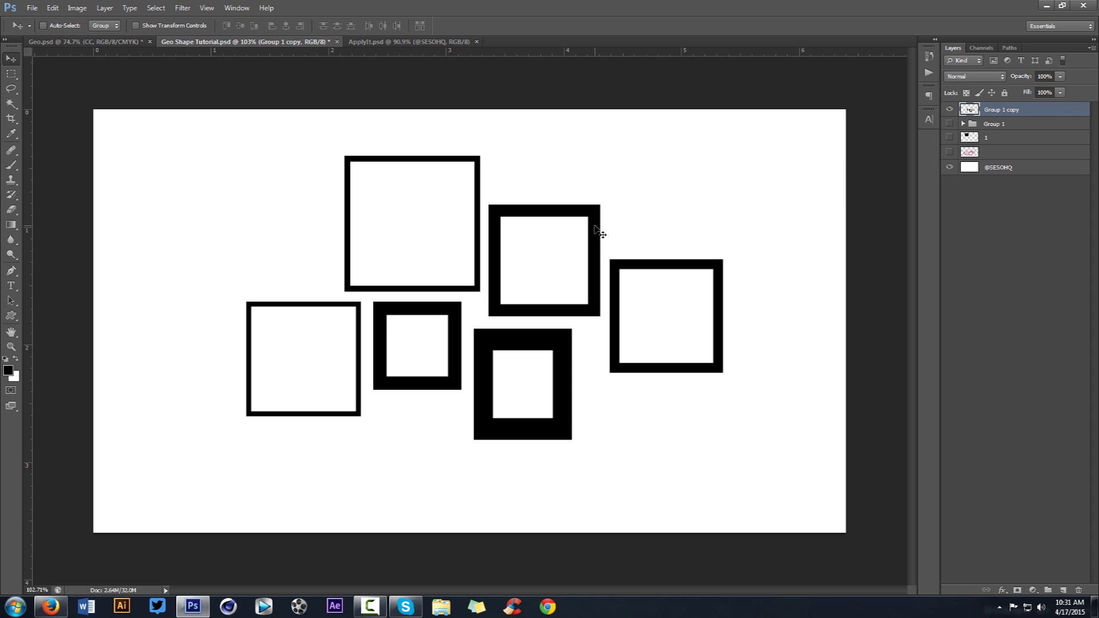
{"action": "left_click_drag", "start_coordinate": [597, 226], "coordinate": [579, 237]}
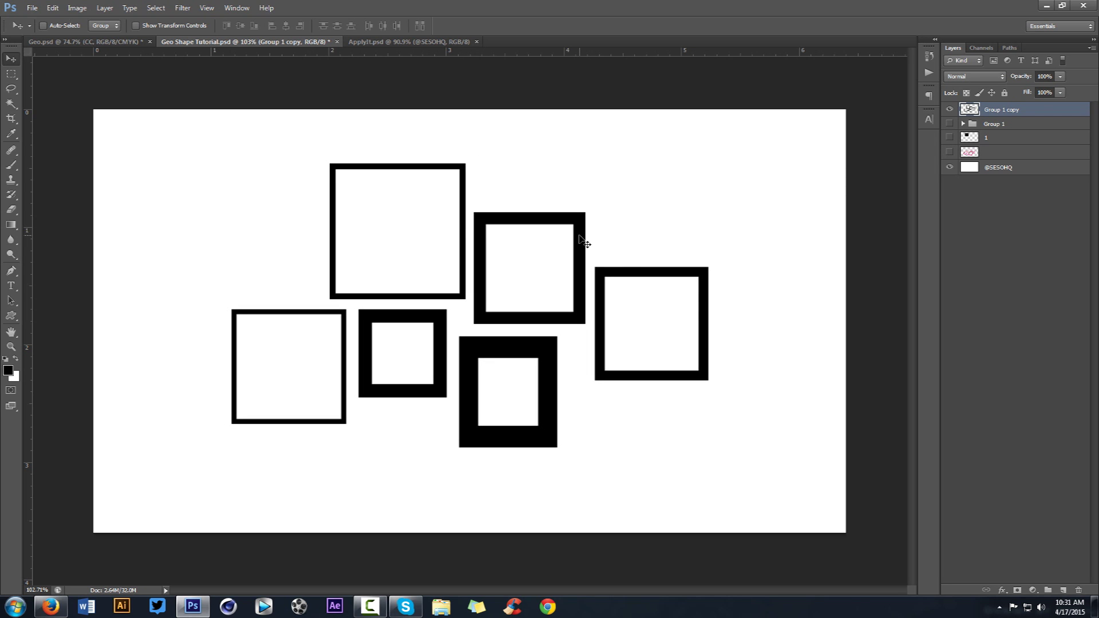
{"action": "double_click", "coordinate": [997, 113]}
{"action": "key", "text": "BackSpace"}
{"action": "right_click", "coordinate": [997, 114]}
{"action": "key", "text": "Escape"}
{"action": "type", "text": "s"}
{"action": "type", "text": "quare Stock 1"}
{"action": "key", "text": "Return"}
Step: Distort the Square Stock 1 frames, pulling both upper corners inward and down and stretching the lower-right corner outward
{"action": "key", "text": "ctrl+t"}
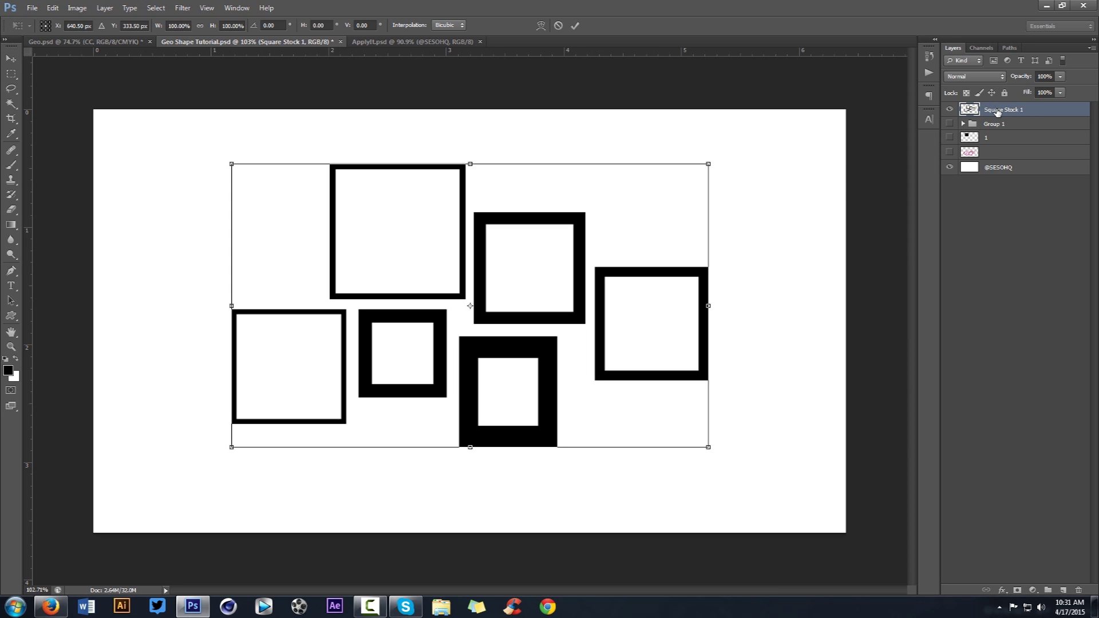
{"action": "right_click", "coordinate": [618, 259]}
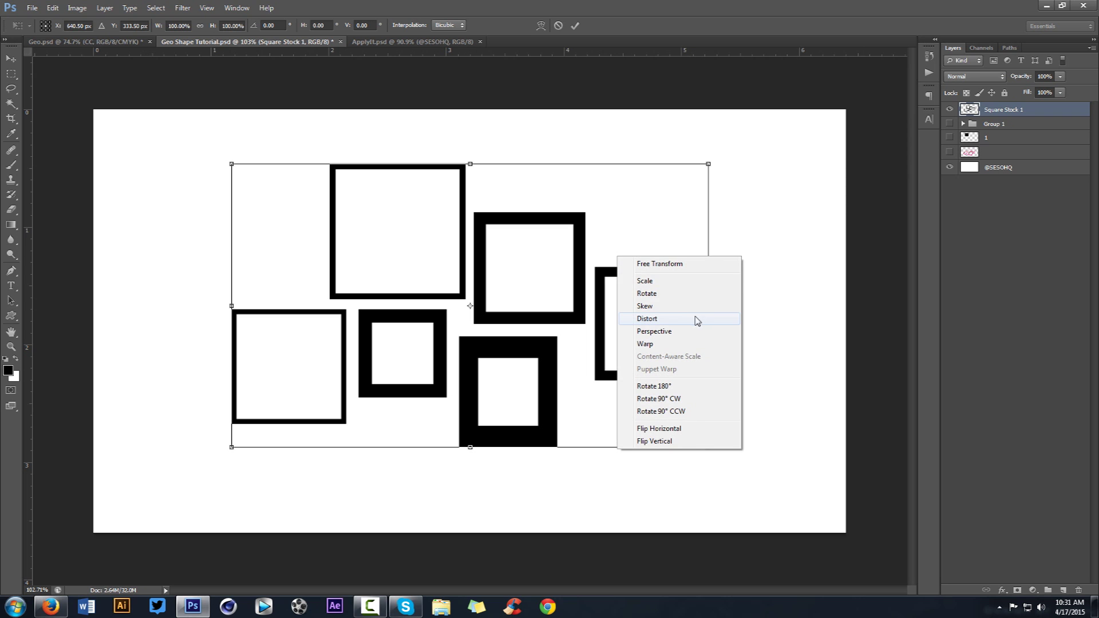
{"action": "left_click", "coordinate": [653, 319]}
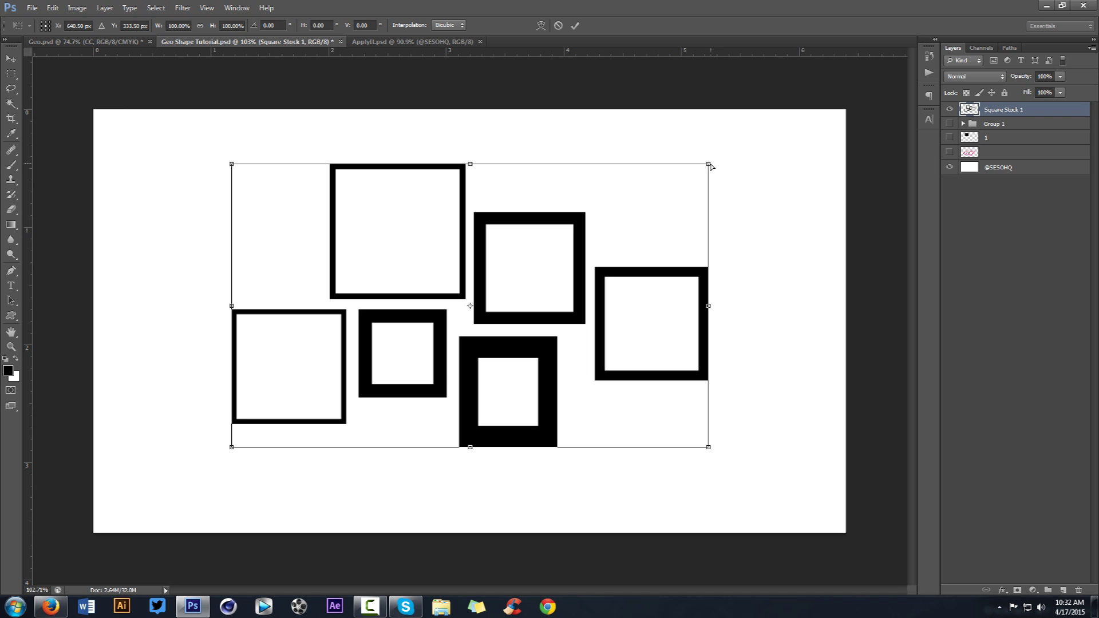
{"action": "left_click_drag", "start_coordinate": [711, 166], "coordinate": [662, 256]}
{"action": "left_click_drag", "start_coordinate": [710, 451], "coordinate": [778, 432]}
{"action": "left_click_drag", "start_coordinate": [232, 164], "coordinate": [289, 175]}
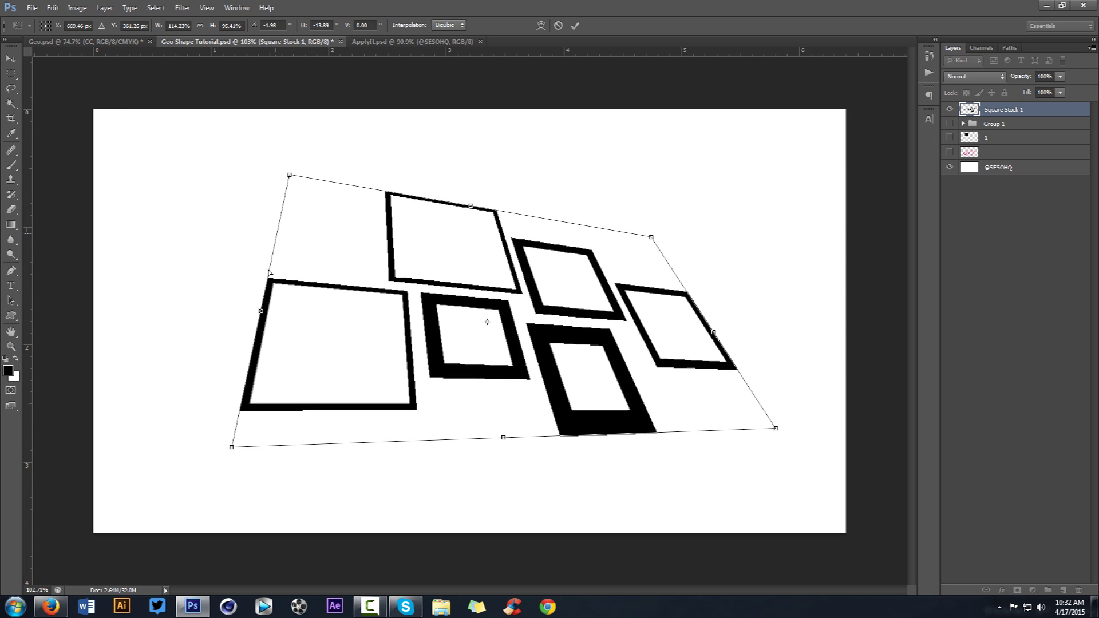
Step: Refine the two left corners and the upper-right corner of the distortion, apply it, and reposition the frames
{"action": "mouse_move", "coordinate": [233, 450]}
{"action": "left_mouse_down"}
{"action": "mouse_move", "coordinate": [391, 387]}
{"action": "mouse_move", "coordinate": [143, 354]}
{"action": "mouse_move", "coordinate": [238, 440]}
{"action": "left_mouse_up"}
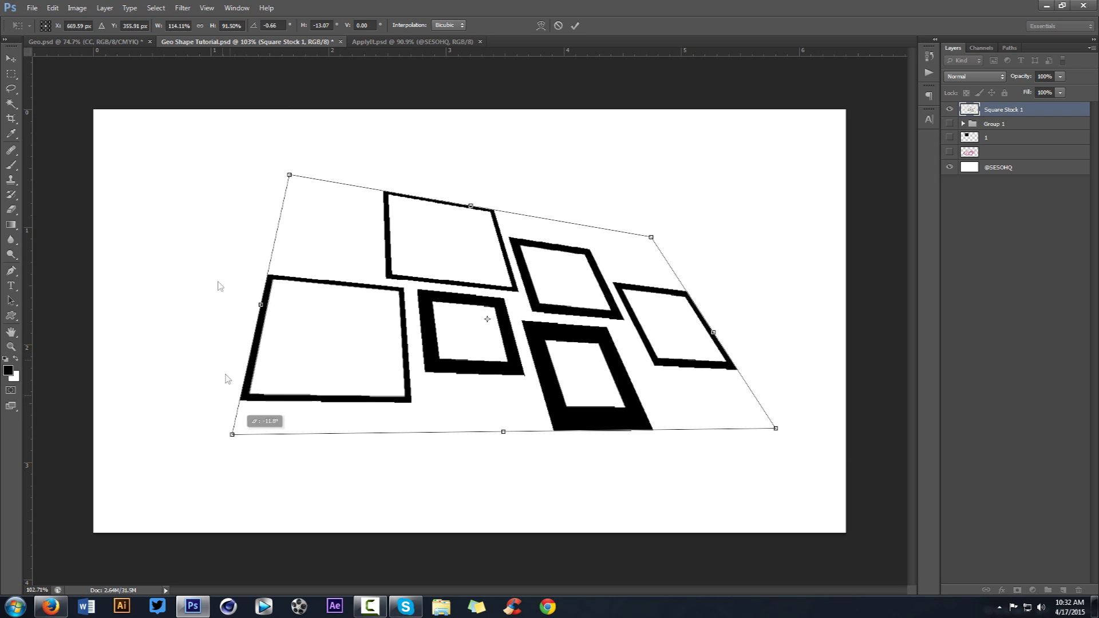
{"action": "left_click_drag", "start_coordinate": [290, 177], "coordinate": [239, 184]}
{"action": "left_click_drag", "start_coordinate": [232, 436], "coordinate": [236, 445]}
{"action": "mouse_move", "coordinate": [652, 239]}
{"action": "left_mouse_down"}
{"action": "mouse_move", "coordinate": [664, 229]}
{"action": "mouse_move", "coordinate": [653, 224]}
{"action": "mouse_move", "coordinate": [647, 240]}
{"action": "left_mouse_up"}
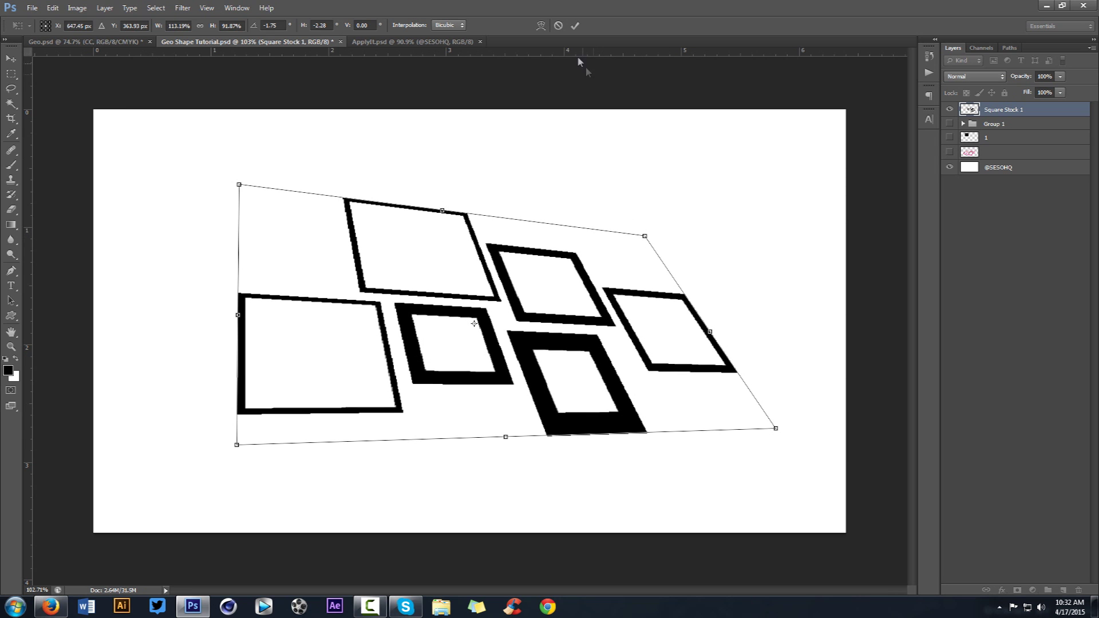
{"action": "left_click", "coordinate": [577, 25]}
{"action": "left_click_drag", "start_coordinate": [753, 251], "coordinate": [717, 214]}
Step: Show the original Group 1 frames for comparison with the distorted version and hide them again
{"action": "left_click", "coordinate": [950, 124]}
{"action": "left_click", "coordinate": [994, 124]}
{"action": "left_click_drag", "start_coordinate": [504, 199], "coordinate": [770, 310]}
{"action": "left_click", "coordinate": [949, 123]}
Step: Copy the Square Stock 1 layer into the Geo.psd banner document
{"action": "left_click_drag", "start_coordinate": [575, 245], "coordinate": [227, 70]}
{"action": "left_click", "coordinate": [990, 114]}
{"action": "left_click_drag", "start_coordinate": [96, 22], "coordinate": [689, 393]}
Step: Blend Square Stock 1 into the banner with Overlay at 25% opacity and place it over the upper-left area
{"action": "left_click", "coordinate": [976, 77]}
{"action": "left_click", "coordinate": [967, 185]}
{"action": "left_click_drag", "start_coordinate": [1060, 76], "coordinate": [1019, 91]}
{"action": "left_click_drag", "start_coordinate": [489, 184], "coordinate": [452, 250]}
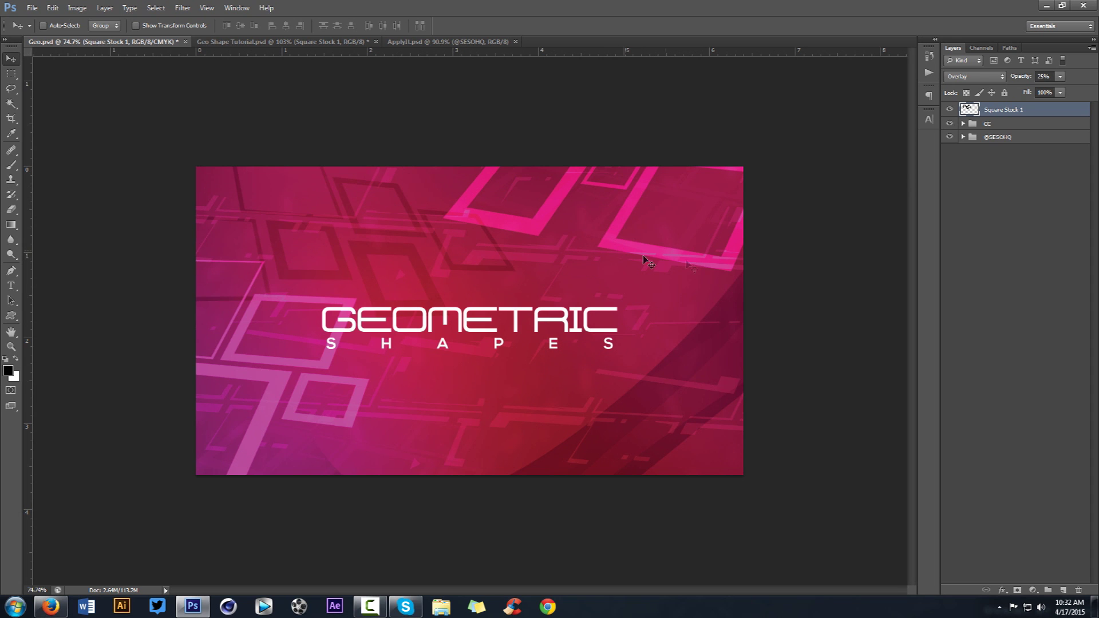
{"action": "left_click_drag", "start_coordinate": [593, 236], "coordinate": [582, 216]}
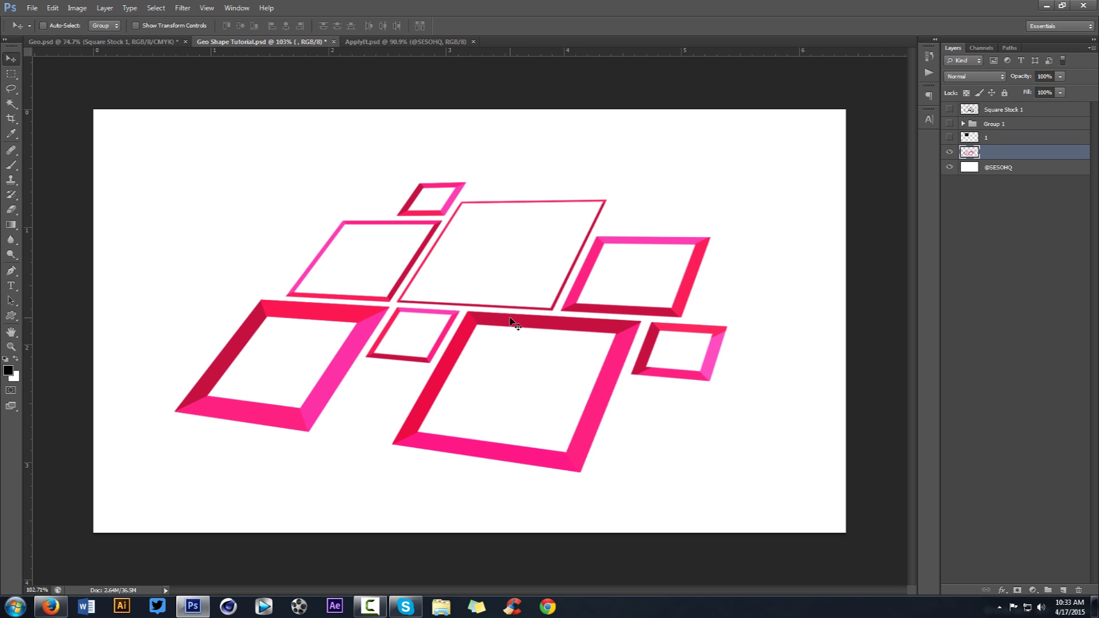
Step: In Geo Shape Tutorial.psd, hide the pink sample frames, show Square Stock 1 and select it
{"action": "left_click", "coordinate": [949, 152]}
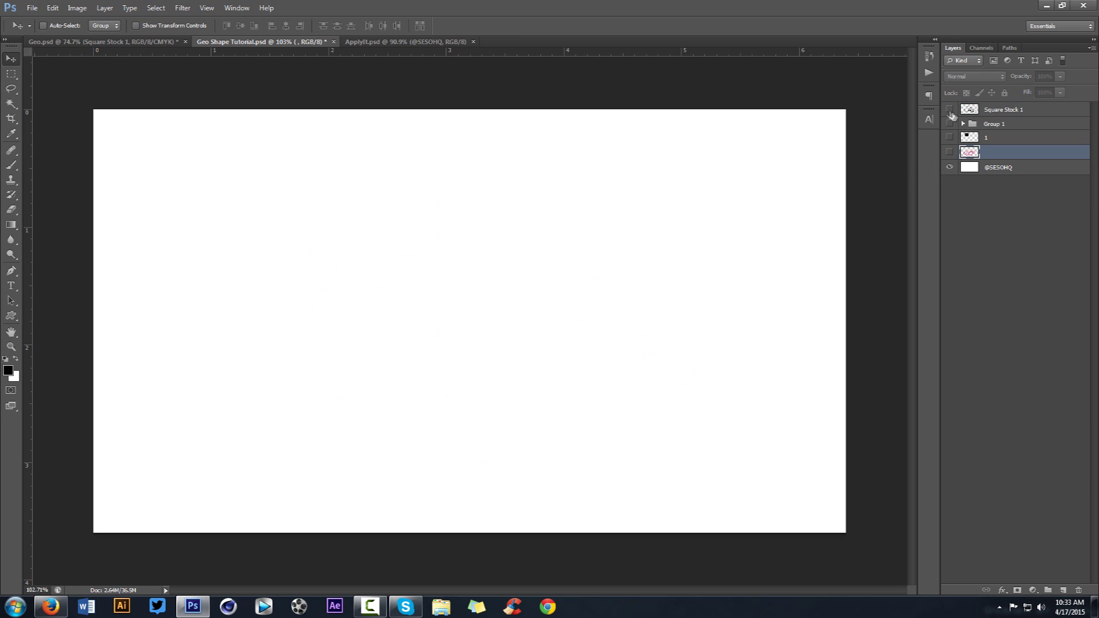
{"action": "left_click", "coordinate": [949, 109]}
{"action": "left_click", "coordinate": [1057, 112]}
Step: Apply a light-blue Color Overlay (#1ec3ec) to Square Stock 1 and move the frames slightly up and left
{"action": "double_click", "coordinate": [1020, 117]}
{"action": "left_click_drag", "start_coordinate": [773, 235], "coordinate": [849, 98]}
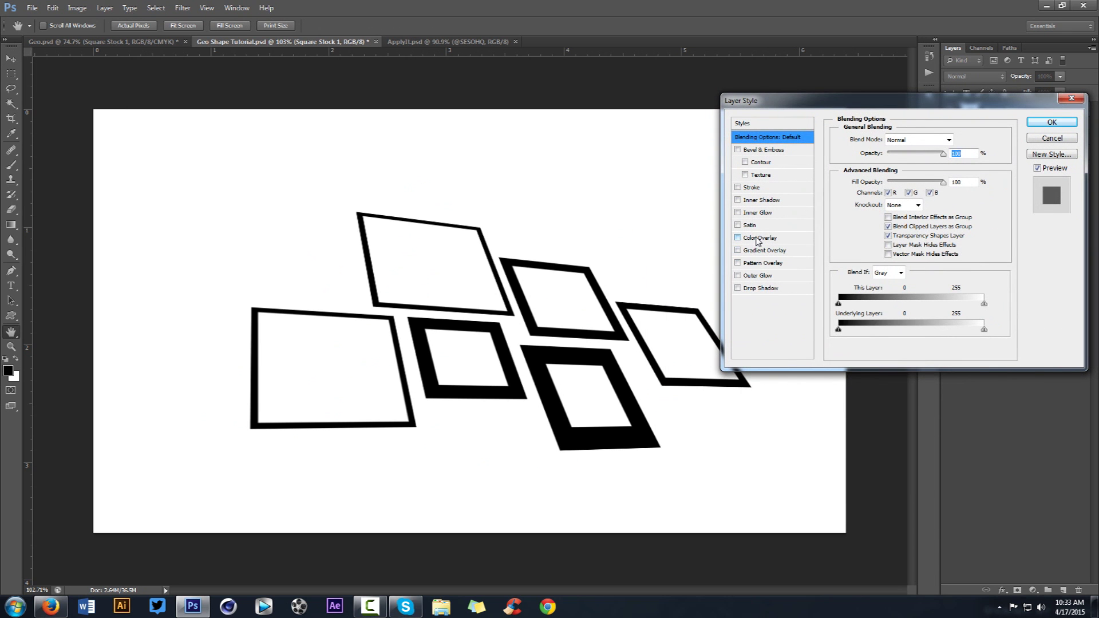
{"action": "left_click", "coordinate": [759, 238]}
{"action": "left_click", "coordinate": [965, 142]}
{"action": "left_click", "coordinate": [842, 370]}
{"action": "mouse_move", "coordinate": [843, 370]}
{"action": "left_mouse_down"}
{"action": "mouse_move", "coordinate": [848, 408]}
{"action": "mouse_move", "coordinate": [842, 381]}
{"action": "left_mouse_up"}
{"action": "left_click", "coordinate": [811, 327]}
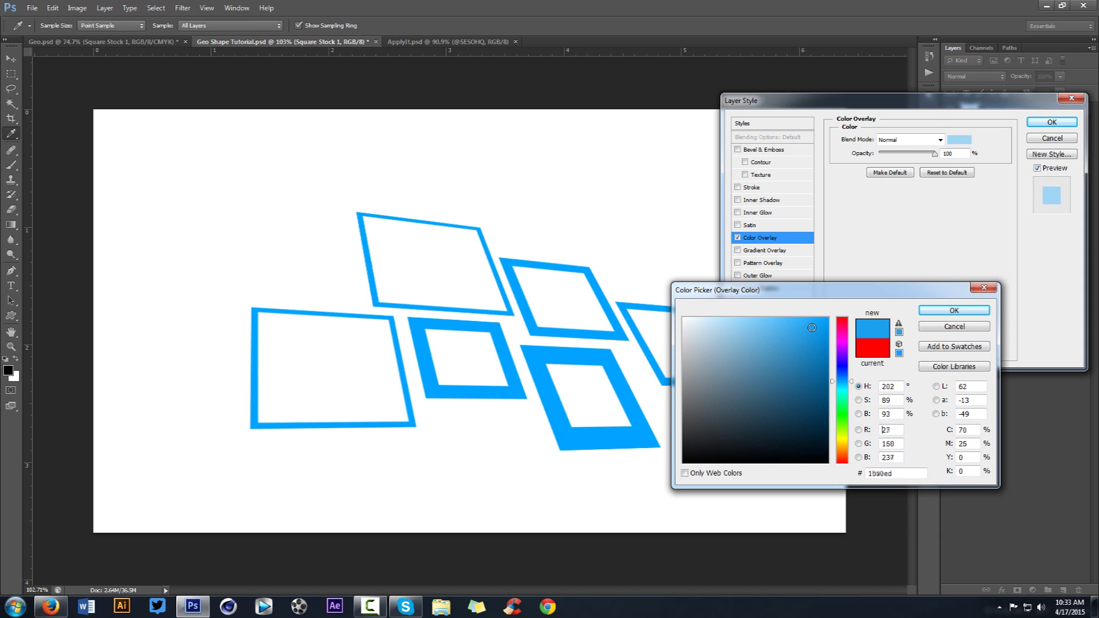
{"action": "left_click", "coordinate": [841, 444]}
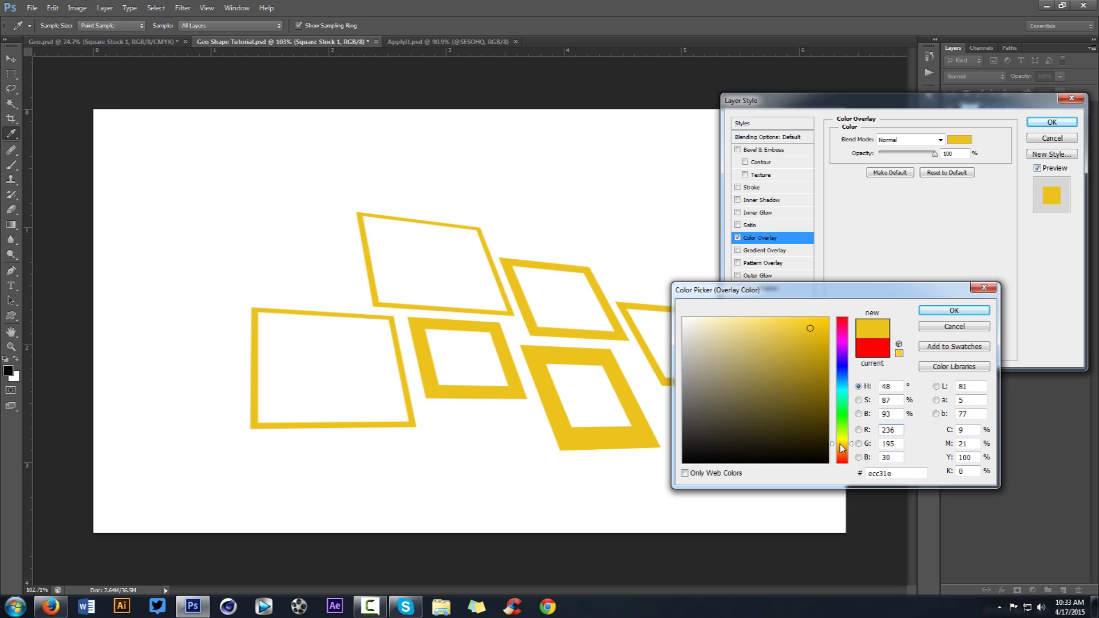
{"action": "left_click", "coordinate": [841, 456]}
{"action": "left_click_drag", "start_coordinate": [841, 456], "coordinate": [840, 387]}
{"action": "key", "text": "v"}
{"action": "left_click", "coordinate": [954, 310]}
{"action": "left_click", "coordinate": [1052, 122]}
{"action": "left_click_drag", "start_coordinate": [626, 282], "coordinate": [596, 259]}
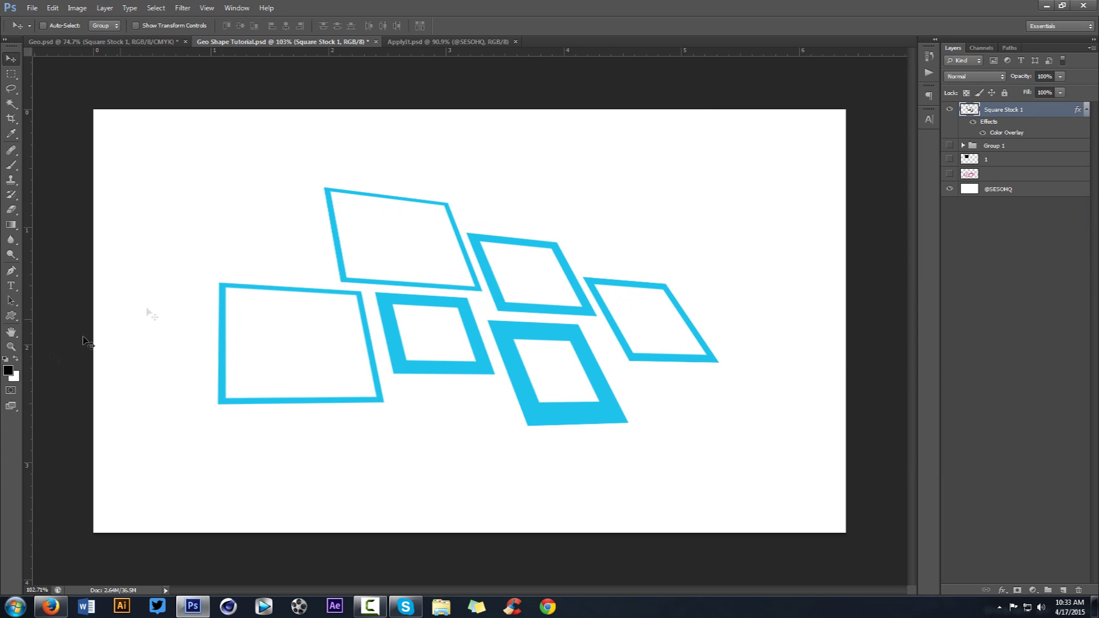
Step: Set the foreground colour to the frames' blue, #1ec3ec, by sampling it from the artwork
{"action": "left_click", "coordinate": [10, 370]}
{"action": "left_click", "coordinate": [391, 305]}
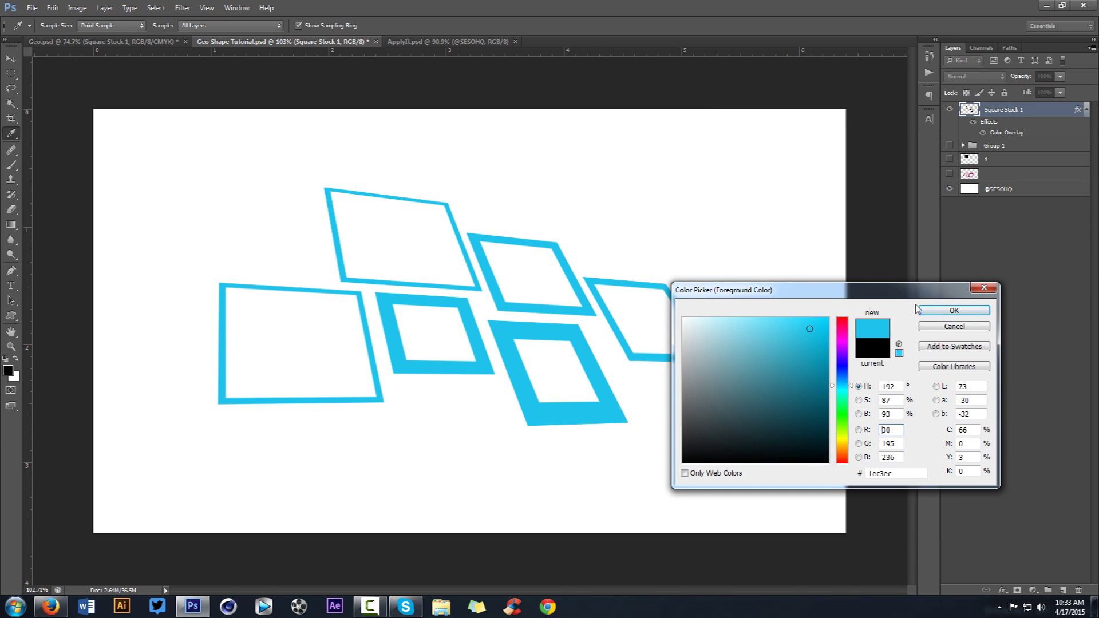
{"action": "left_click", "coordinate": [950, 310]}
{"action": "key", "text": "v"}
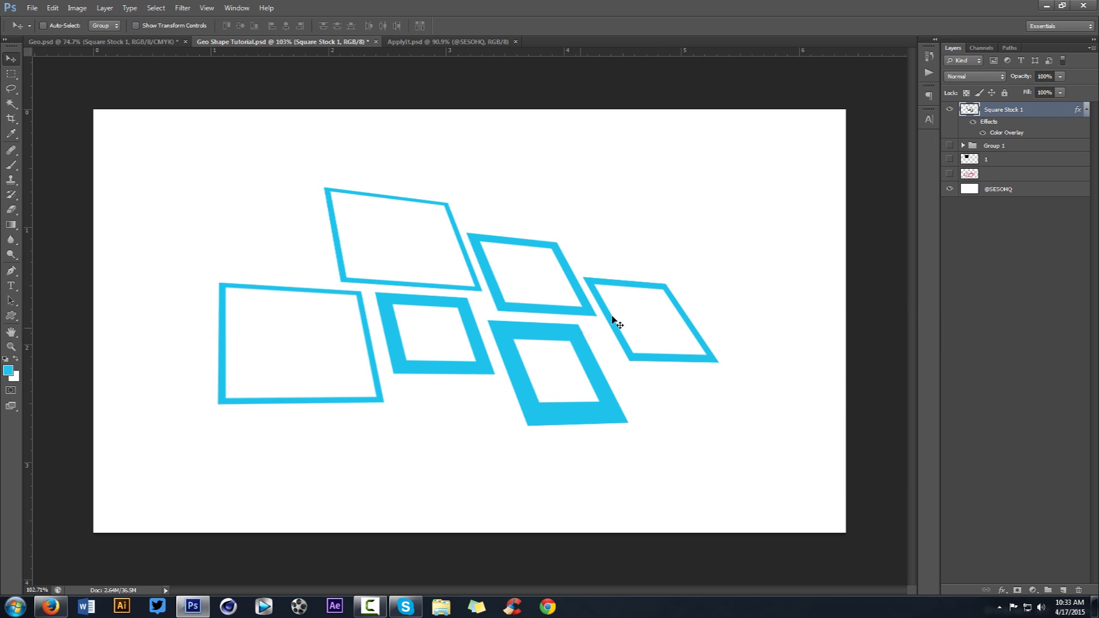
Step: Rasterize the layer style of Square Stock 1 and shift the frames slightly right
{"action": "right_click", "coordinate": [1007, 119]}
{"action": "left_click", "coordinate": [1008, 211]}
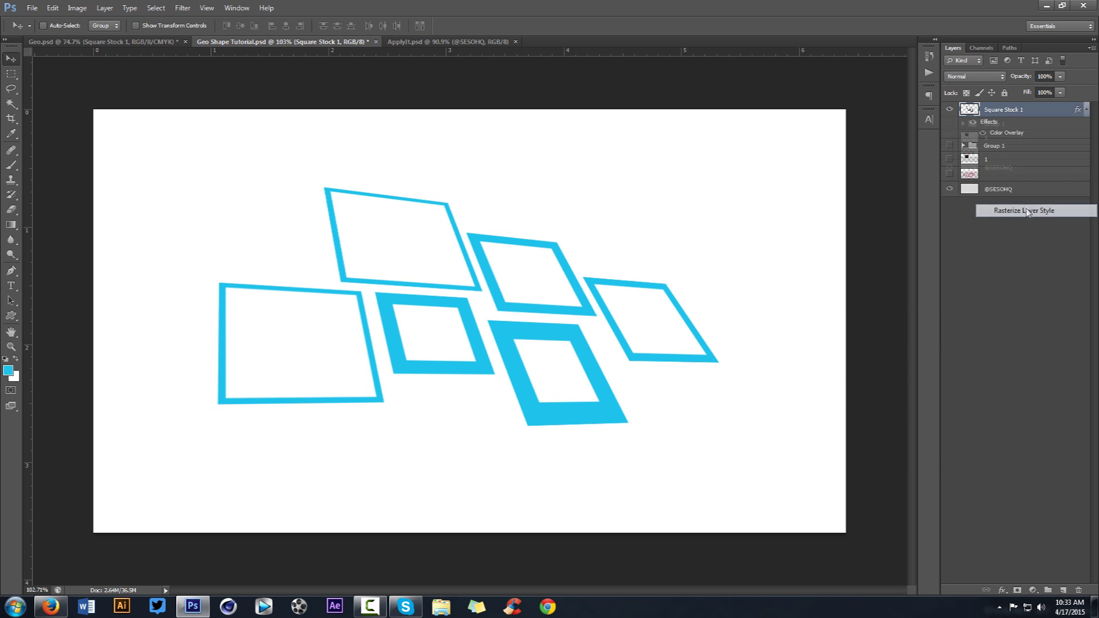
{"action": "left_click_drag", "start_coordinate": [670, 240], "coordinate": [683, 240]}
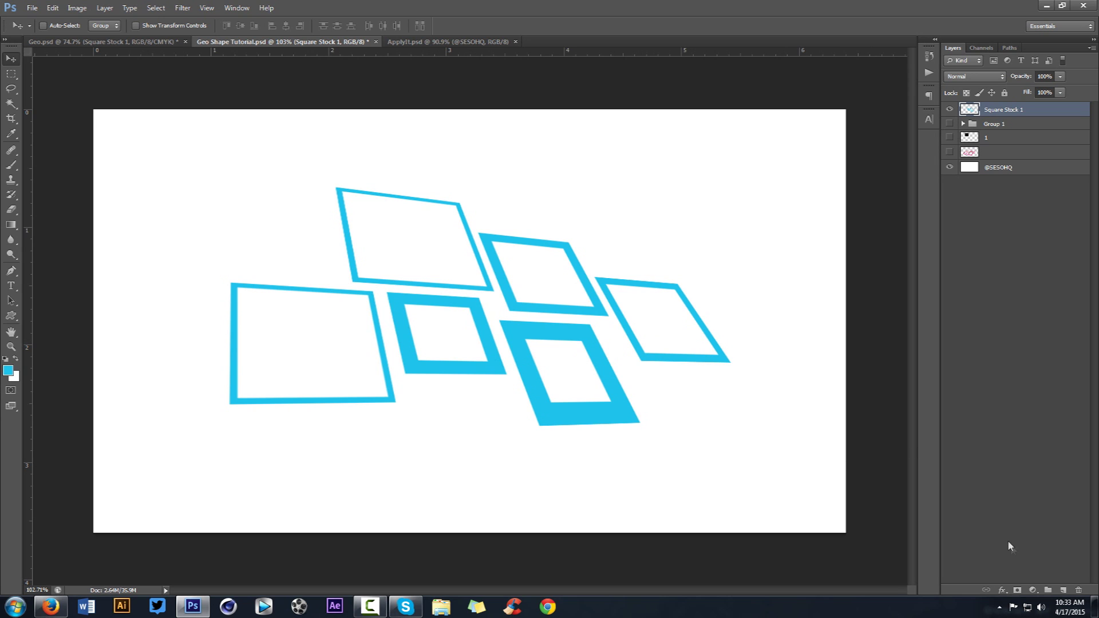
Step: Add a new layer above Square Stock 1 and make it a clipping mask
{"action": "left_click", "coordinate": [1066, 590]}
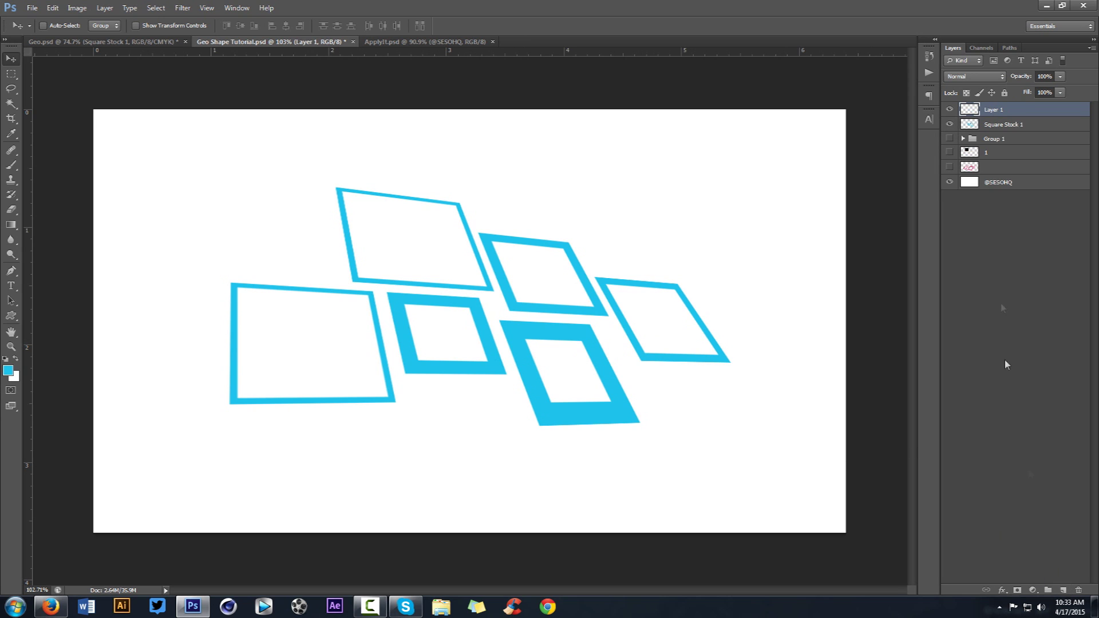
{"action": "right_click", "coordinate": [1015, 112]}
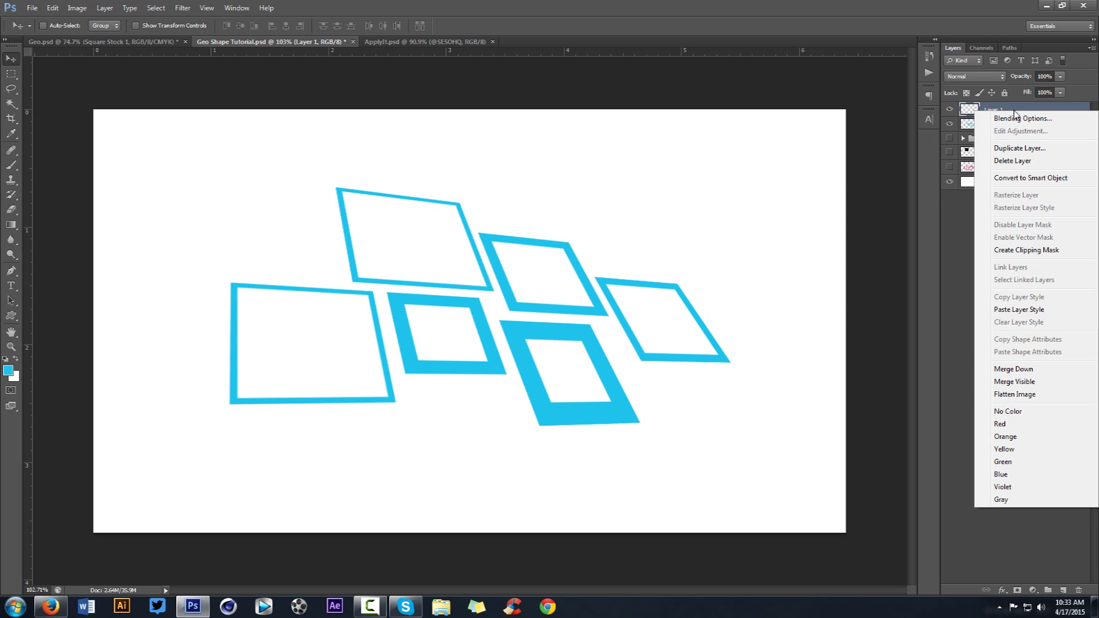
{"action": "left_click", "coordinate": [1028, 254]}
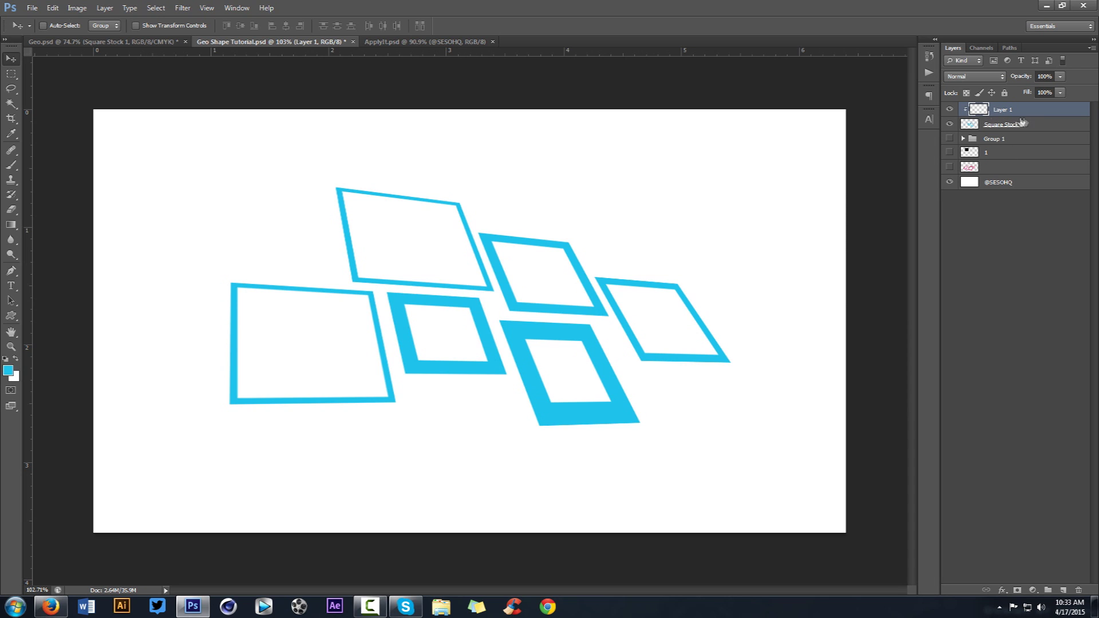
Step: Draw a closed triangular Pen path covering the upper-right half of the rightmost frame
{"action": "key", "text": "p"}
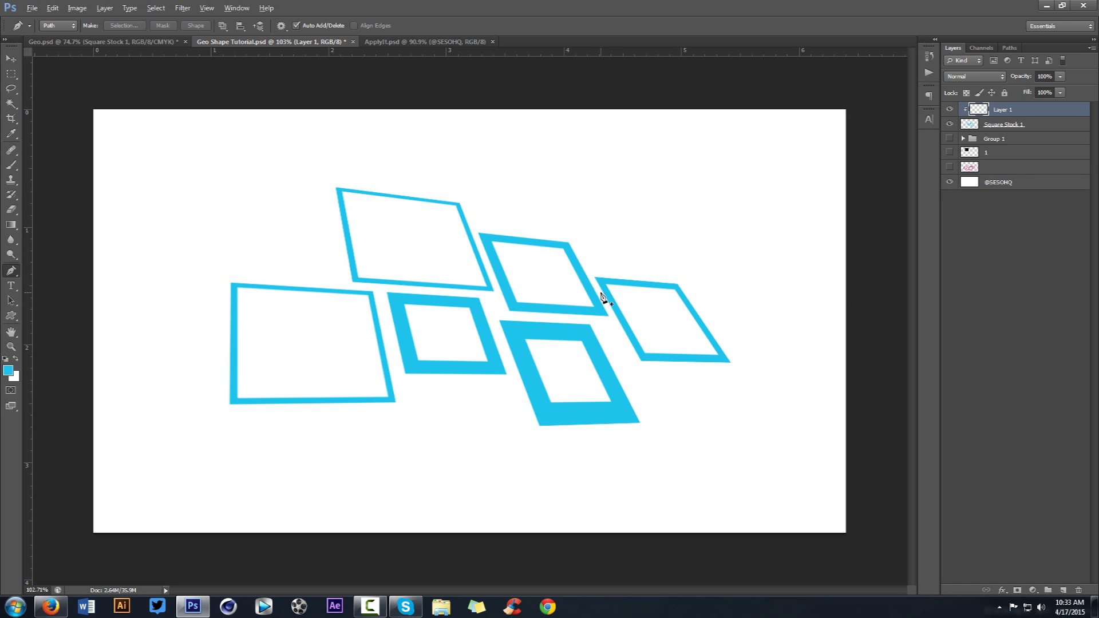
{"action": "scroll", "coordinate": [604, 298], "scroll_direction": "up", "scroll_amount": 5}
{"action": "left_click", "coordinate": [461, 215]}
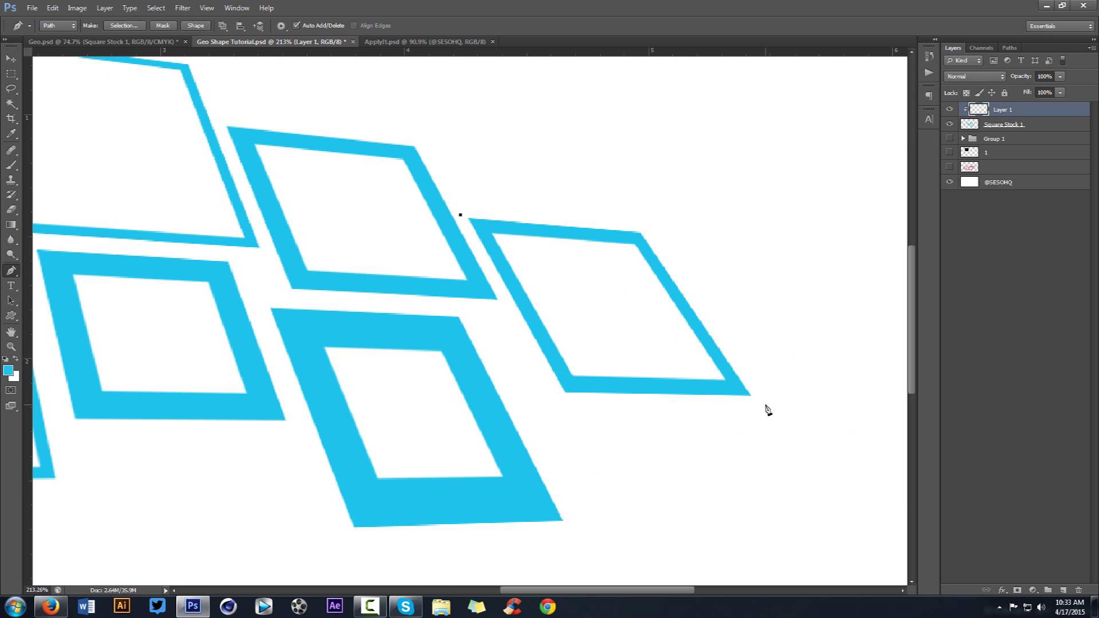
{"action": "left_click_drag", "start_coordinate": [767, 403], "coordinate": [660, 201]}
{"action": "left_click", "coordinate": [461, 215]}
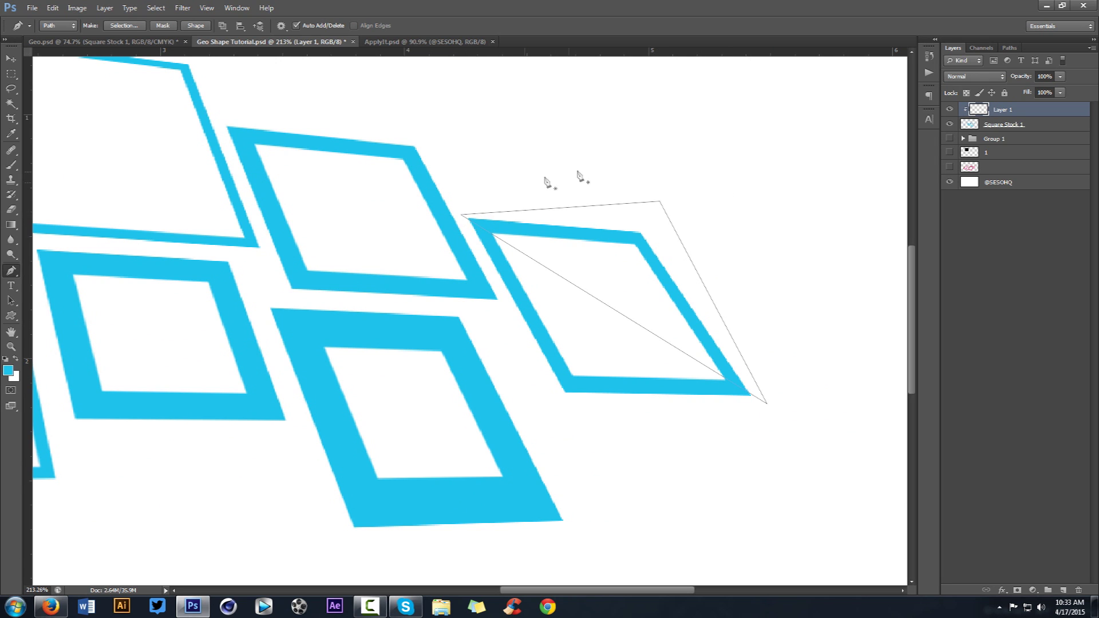
Step: Fill the triangular path on the rightmost frame with the lighter blue #44daff and delete the path
{"action": "right_click", "coordinate": [620, 166]}
{"action": "left_click", "coordinate": [653, 231]}
{"action": "left_click", "coordinate": [550, 171]}
{"action": "left_click", "coordinate": [528, 205]}
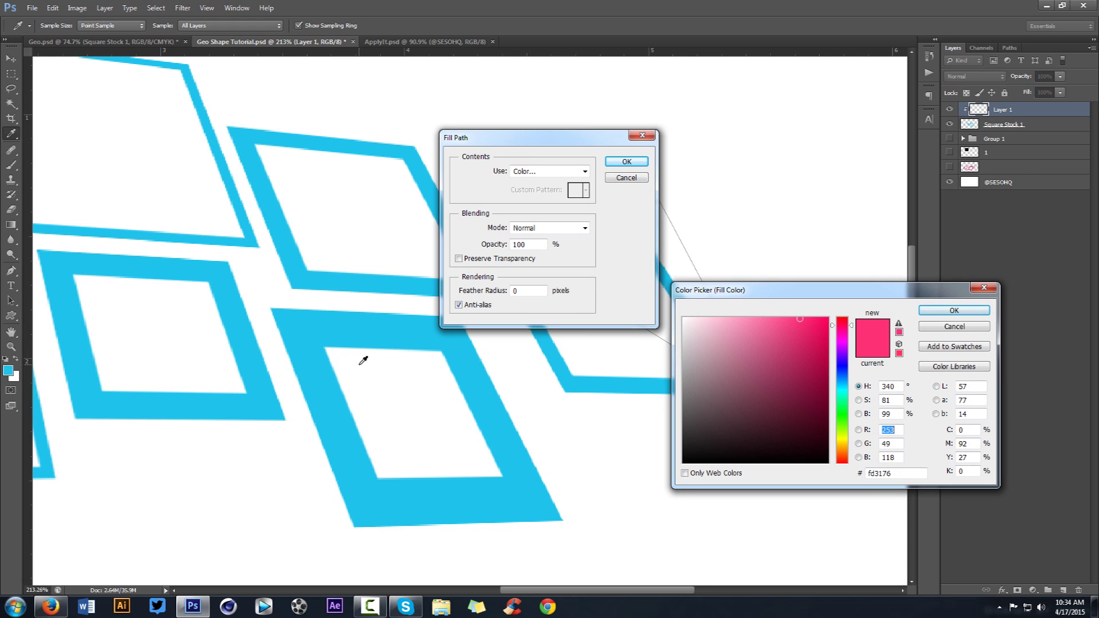
{"action": "left_click", "coordinate": [9, 368]}
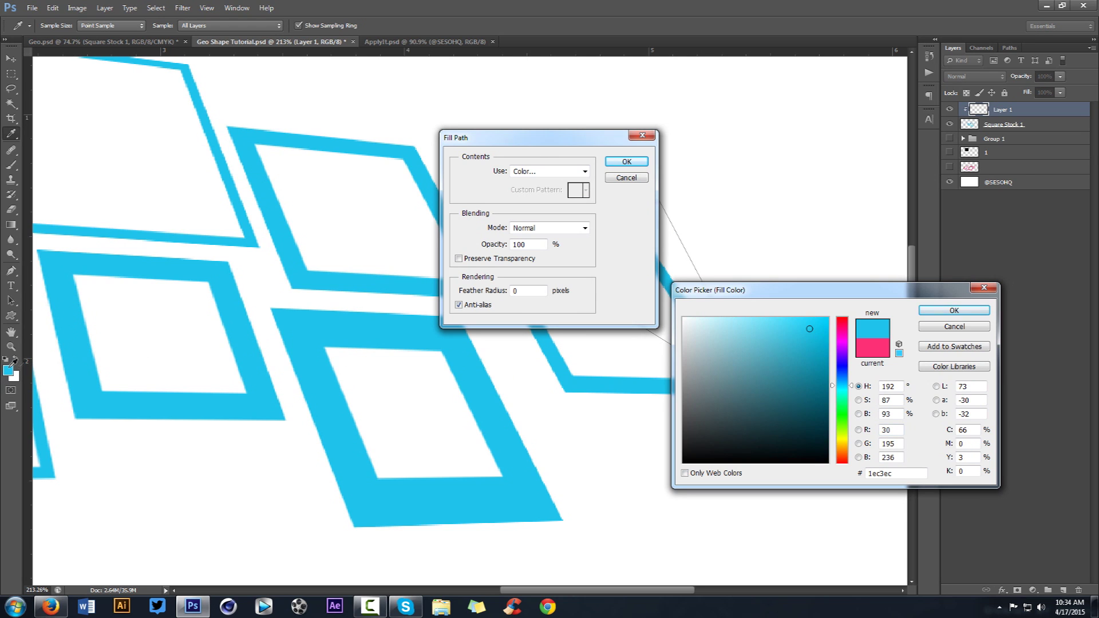
{"action": "mouse_move", "coordinate": [809, 331]}
{"action": "left_mouse_down"}
{"action": "mouse_move", "coordinate": [807, 307]}
{"action": "mouse_move", "coordinate": [790, 318]}
{"action": "left_mouse_up"}
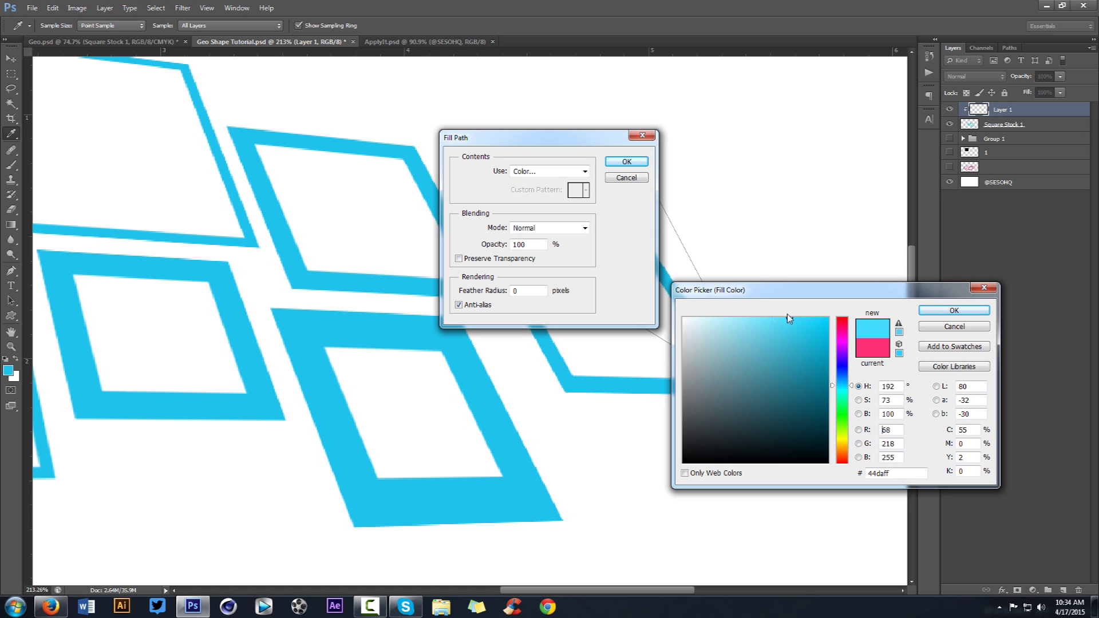
{"action": "left_click", "coordinate": [940, 313]}
{"action": "left_click", "coordinate": [627, 161]}
{"action": "right_click", "coordinate": [670, 166]}
{"action": "left_click", "coordinate": [707, 185]}
Step: Add a second new layer above Layer 1 and clip it to Square Stock 1
{"action": "scroll", "coordinate": [750, 254], "scroll_direction": "down", "scroll_amount": 5}
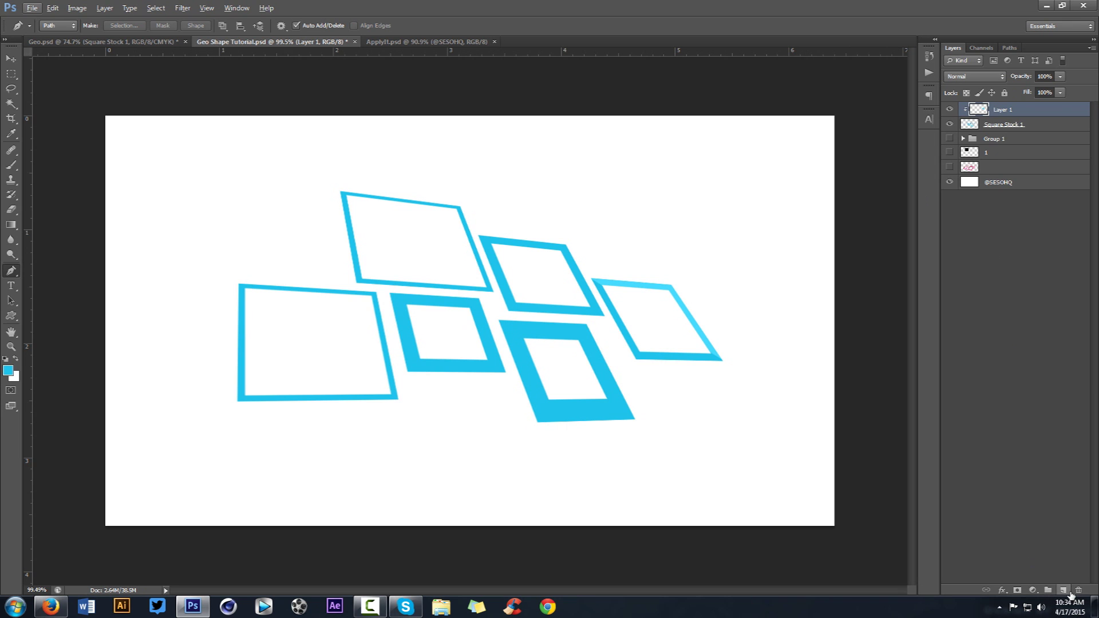
{"action": "left_click", "coordinate": [1063, 590]}
{"action": "right_click", "coordinate": [1016, 110]}
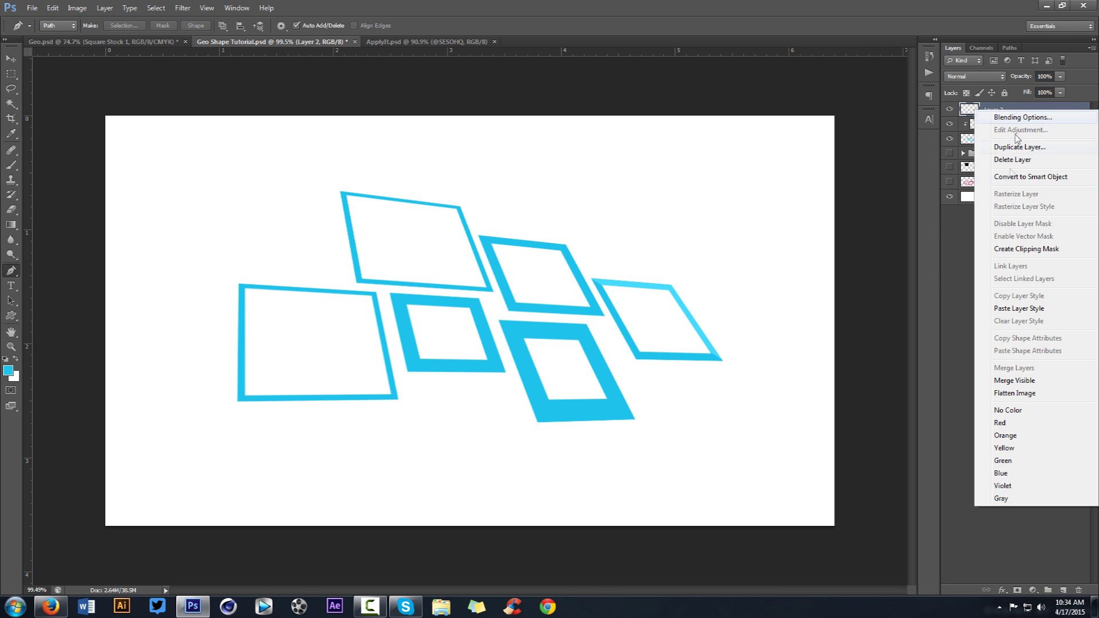
{"action": "left_click", "coordinate": [1022, 249]}
Step: Draw a closed triangular Pen path covering the upper-left half of the topmost frame
{"action": "scroll", "coordinate": [383, 225], "scroll_direction": "up", "scroll_amount": 3}
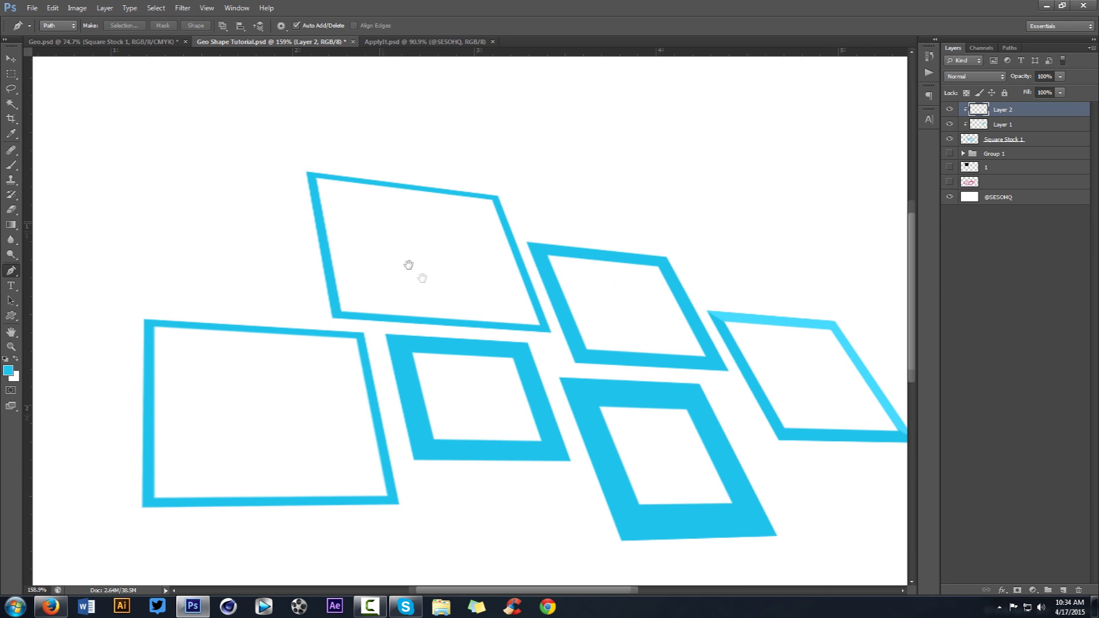
{"action": "left_click", "coordinate": [370, 369]}
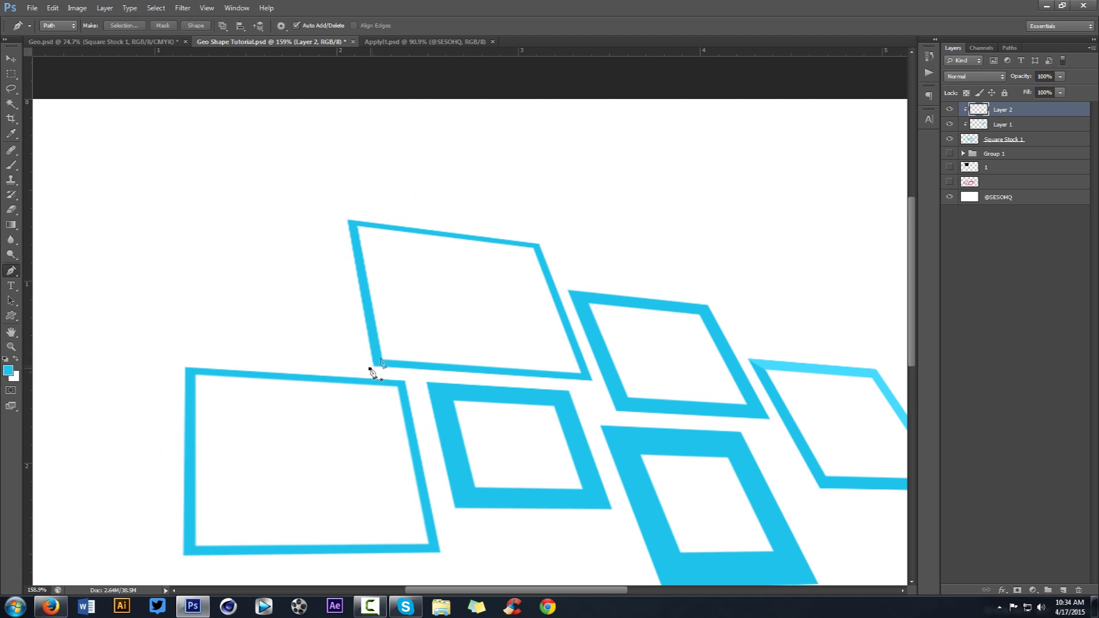
{"action": "left_click", "coordinate": [549, 236]}
{"action": "left_click", "coordinate": [302, 207]}
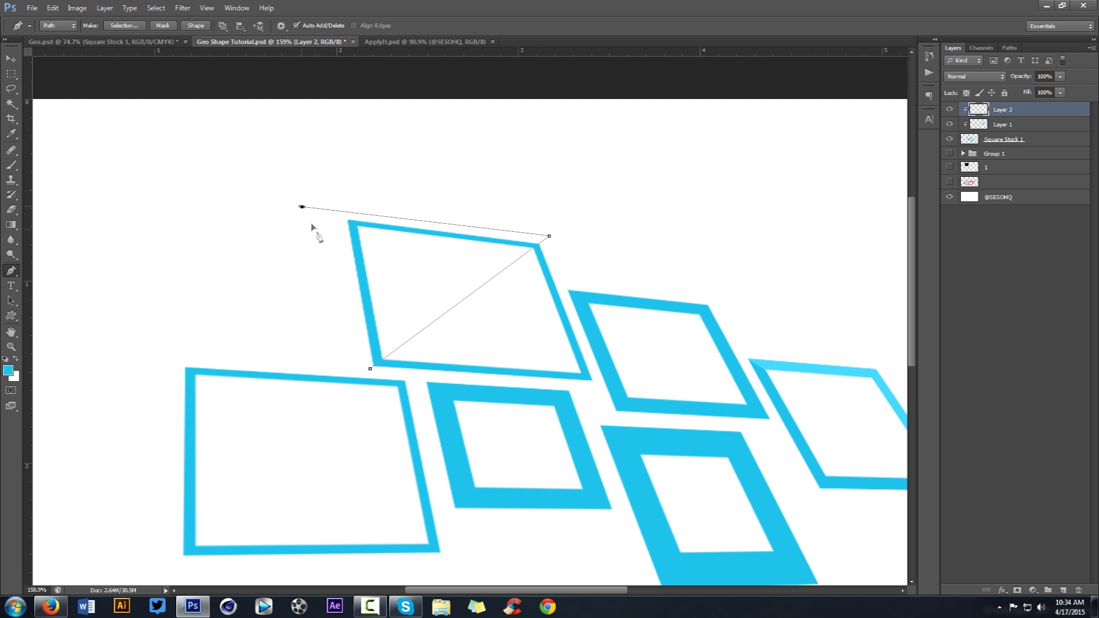
{"action": "left_click", "coordinate": [374, 370]}
Step: Set the fill for the topmost frame's triangular path to a custom color sampled from the foreground blue #1ec3ec
{"action": "right_click", "coordinate": [419, 289]}
{"action": "left_click", "coordinate": [452, 350]}
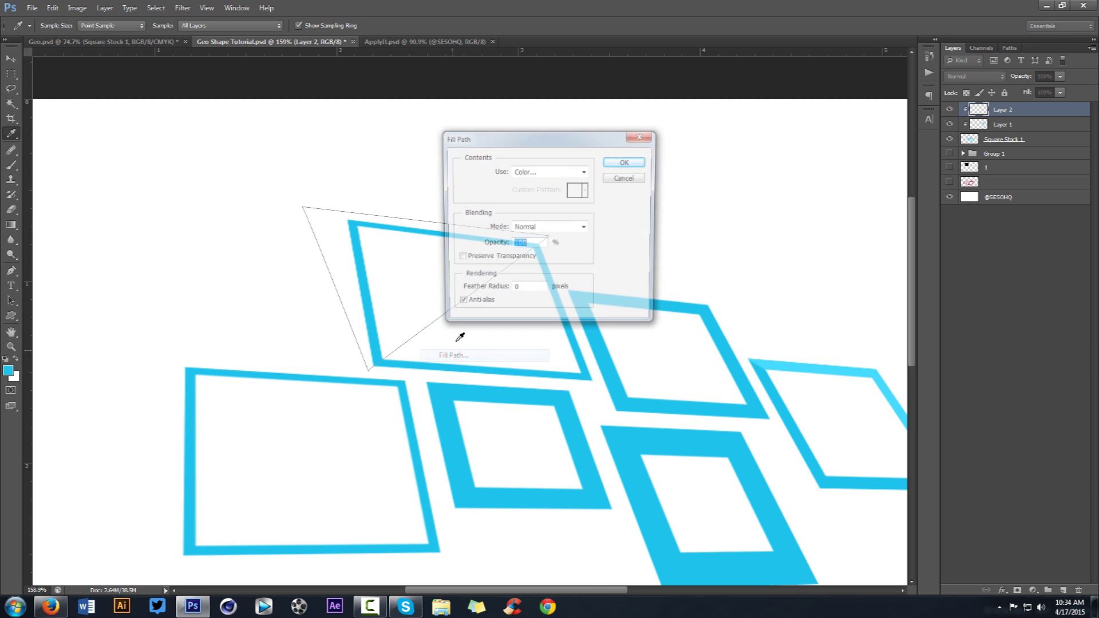
{"action": "left_click", "coordinate": [540, 172]}
{"action": "left_click", "coordinate": [538, 192]}
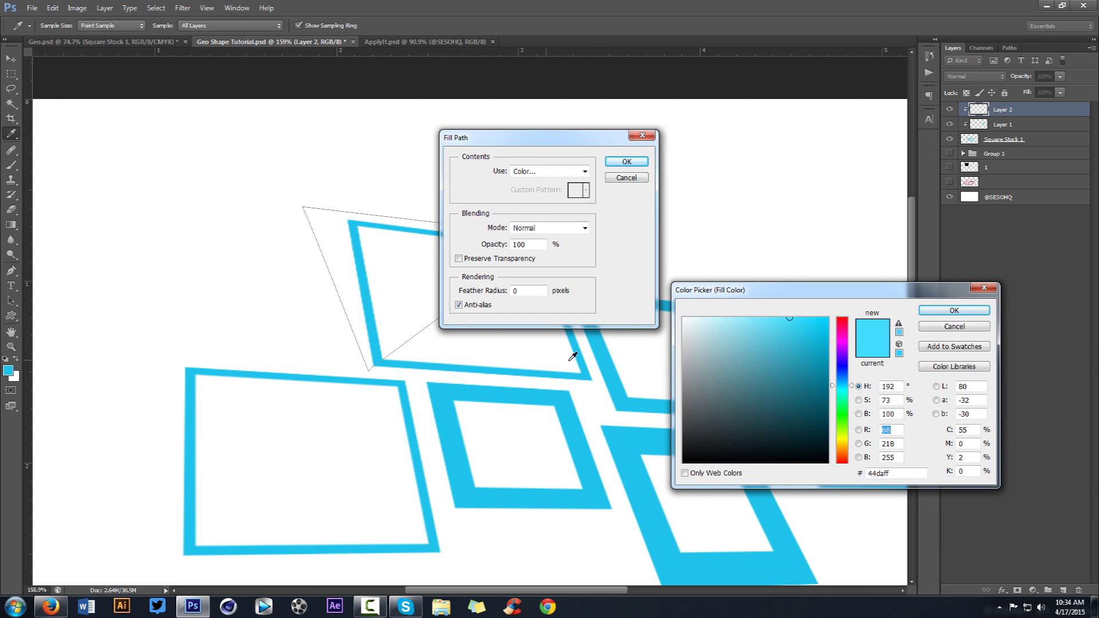
{"action": "left_click", "coordinate": [13, 368]}
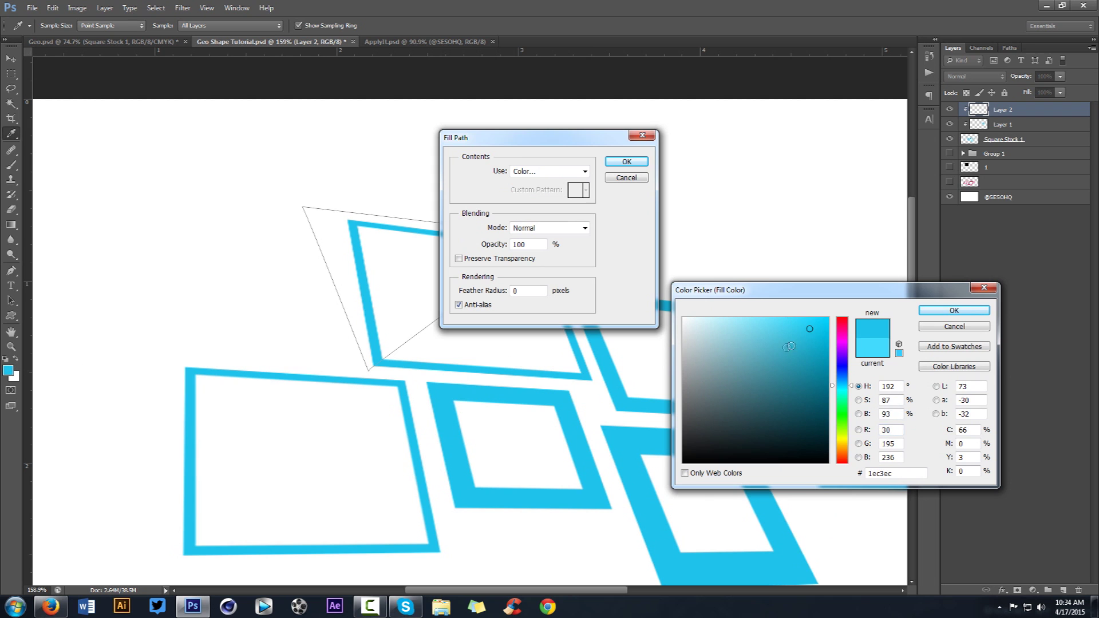
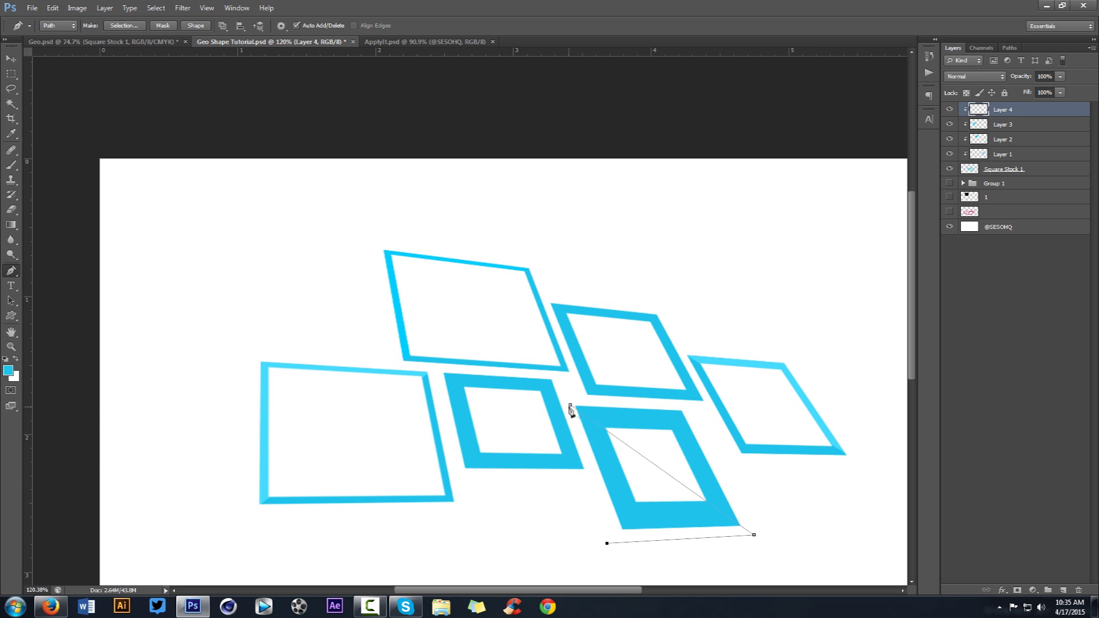
Step: Close the triangular path over the lower-left half of the thick-bordered bottom frame, fill it with the lighter blue (HSB 192, 73, 100), and delete it
{"action": "left_click", "coordinate": [570, 406]}
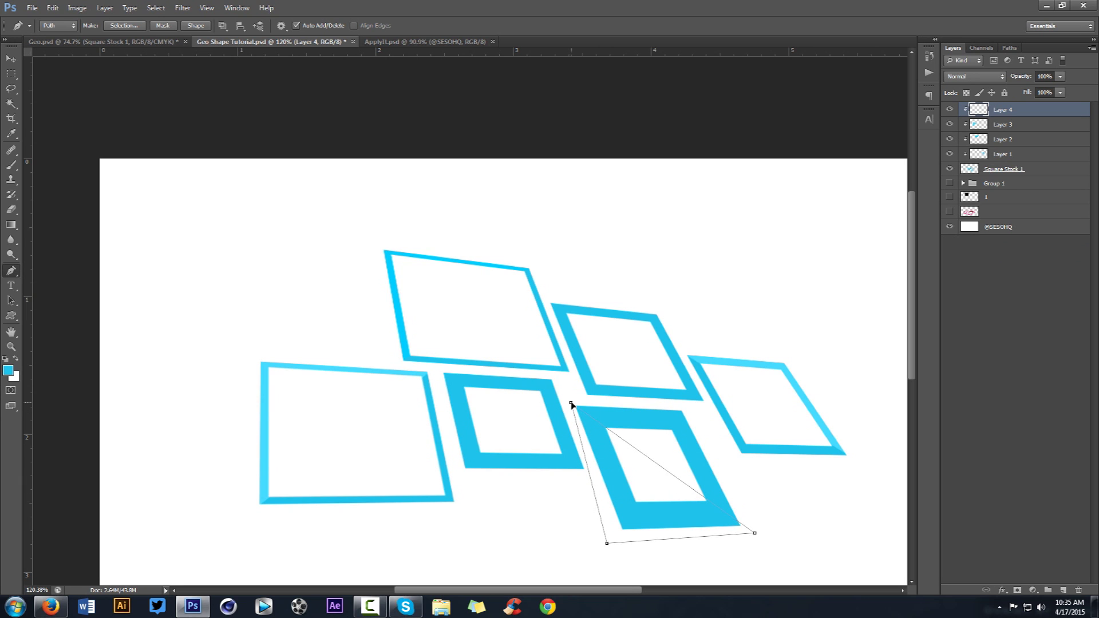
{"action": "left_click", "coordinate": [582, 399], "text": "ctrl"}
{"action": "right_click", "coordinate": [686, 309]}
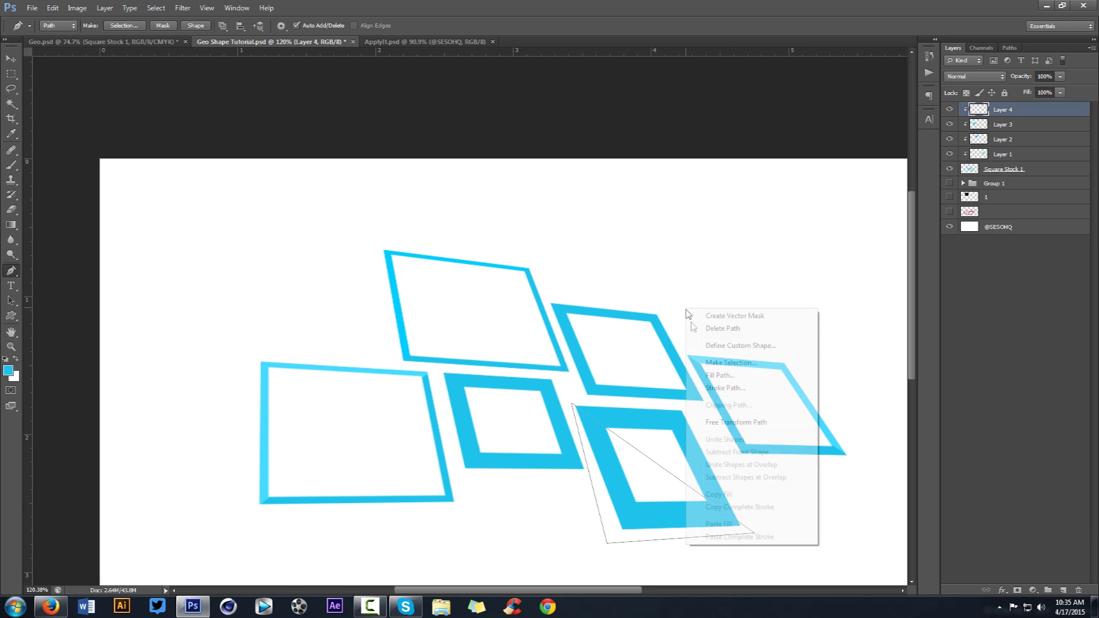
{"action": "left_click", "coordinate": [713, 376]}
{"action": "left_click", "coordinate": [550, 172]}
{"action": "left_click", "coordinate": [533, 206]}
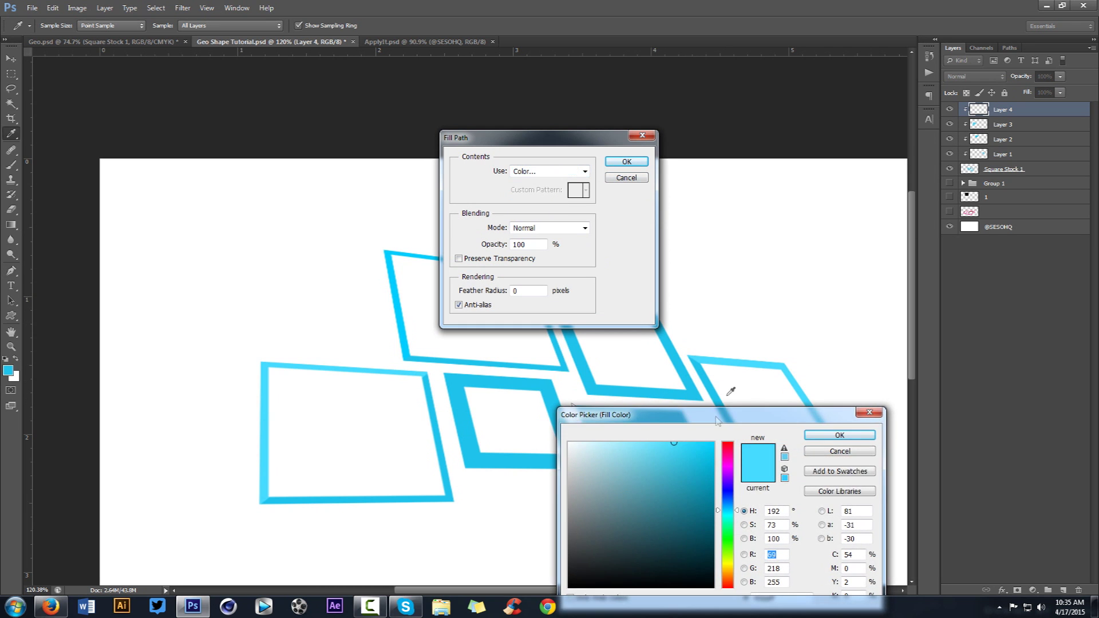
{"action": "left_click", "coordinate": [838, 435]}
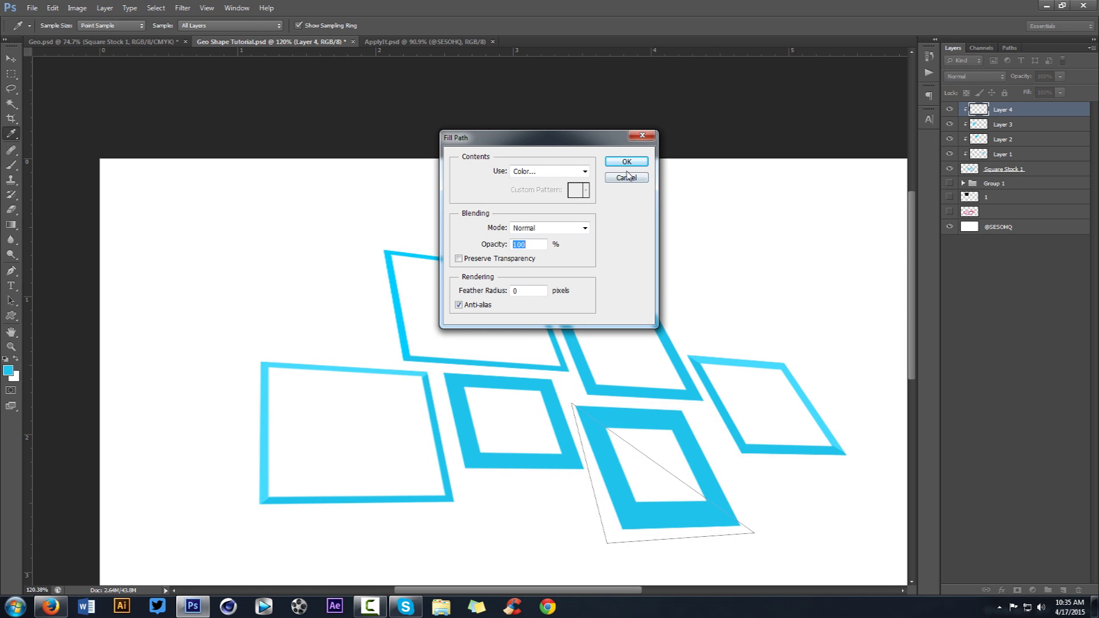
{"action": "key", "text": "Return"}
{"action": "right_click", "coordinate": [658, 224]}
{"action": "left_click", "coordinate": [701, 261]}
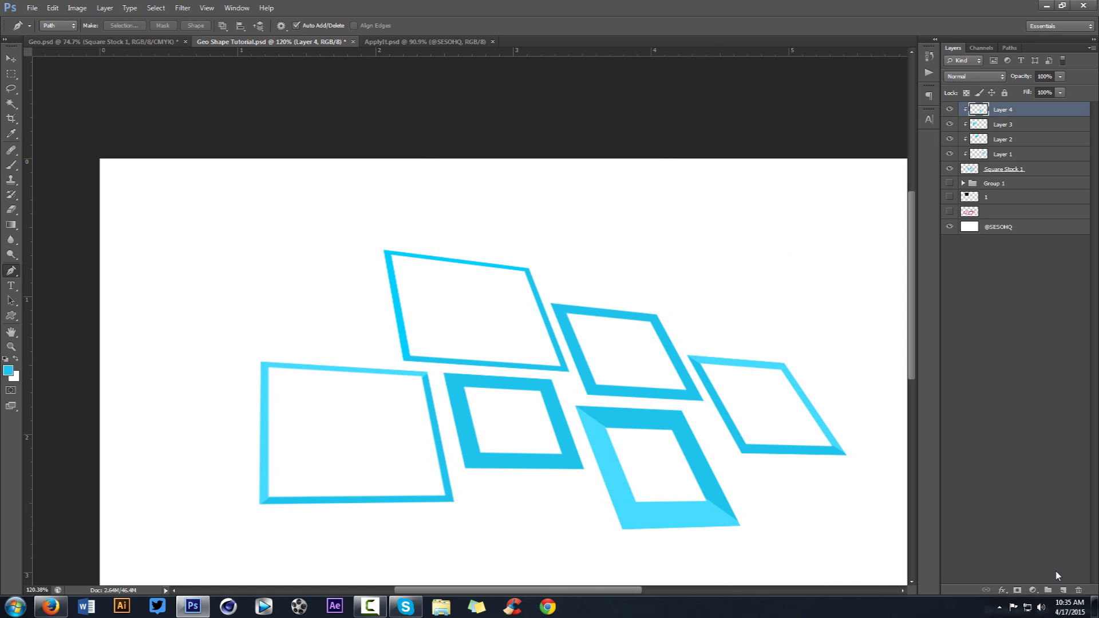
Step: Add a new layer above Layer 4 and clip it to Square Stock 1
{"action": "left_click", "coordinate": [1062, 590]}
{"action": "right_click", "coordinate": [1034, 112]}
{"action": "left_click", "coordinate": [1008, 247]}
Step: Draw a closed Pen path covering the upper-right half of the small middle frame in the lower row
{"action": "left_click", "coordinate": [441, 369]}
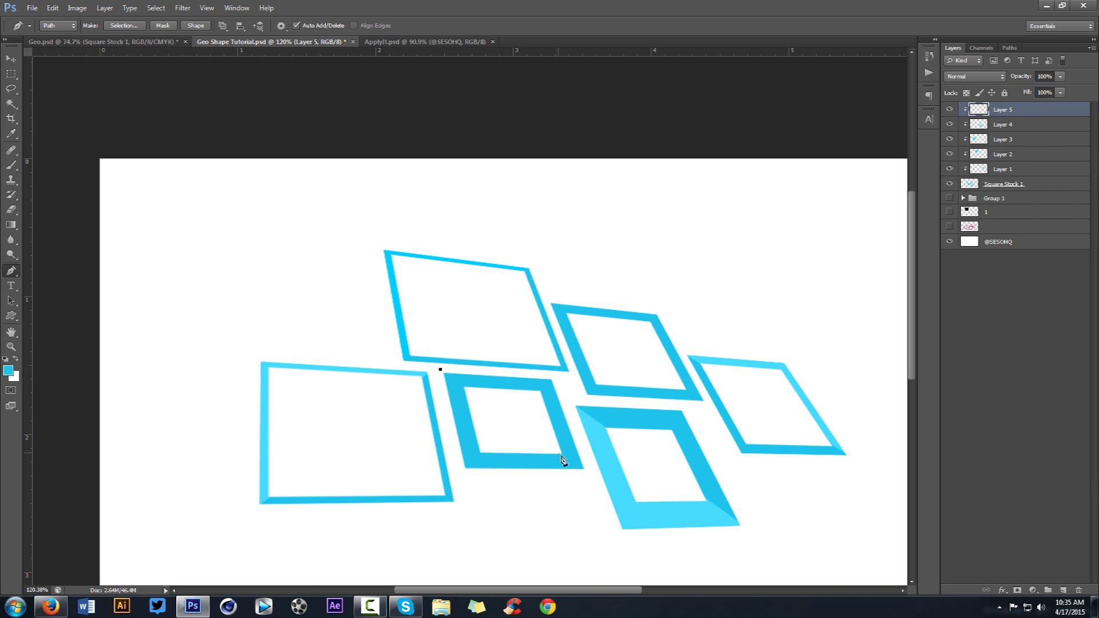
{"action": "left_click", "coordinate": [588, 474]}
{"action": "left_click", "coordinate": [442, 371]}
Step: Fill the path on the small middle frame with the lighter blue (HSB 192, 73, 100) and delete the path
{"action": "right_click", "coordinate": [527, 364]}
{"action": "left_click", "coordinate": [575, 415]}
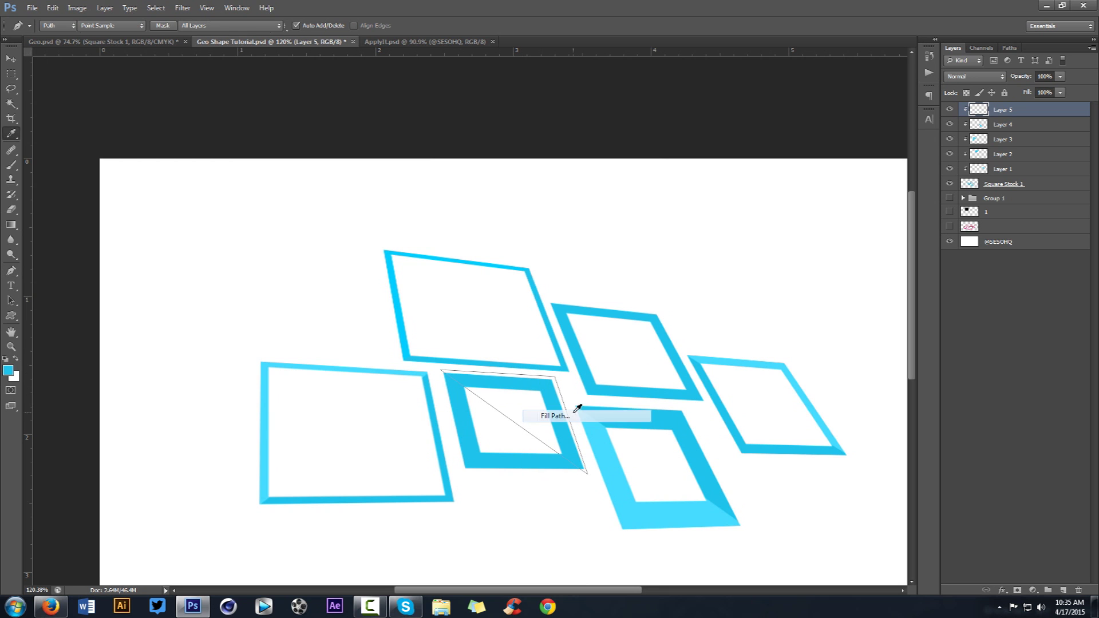
{"action": "left_click", "coordinate": [578, 171]}
{"action": "left_click", "coordinate": [526, 206]}
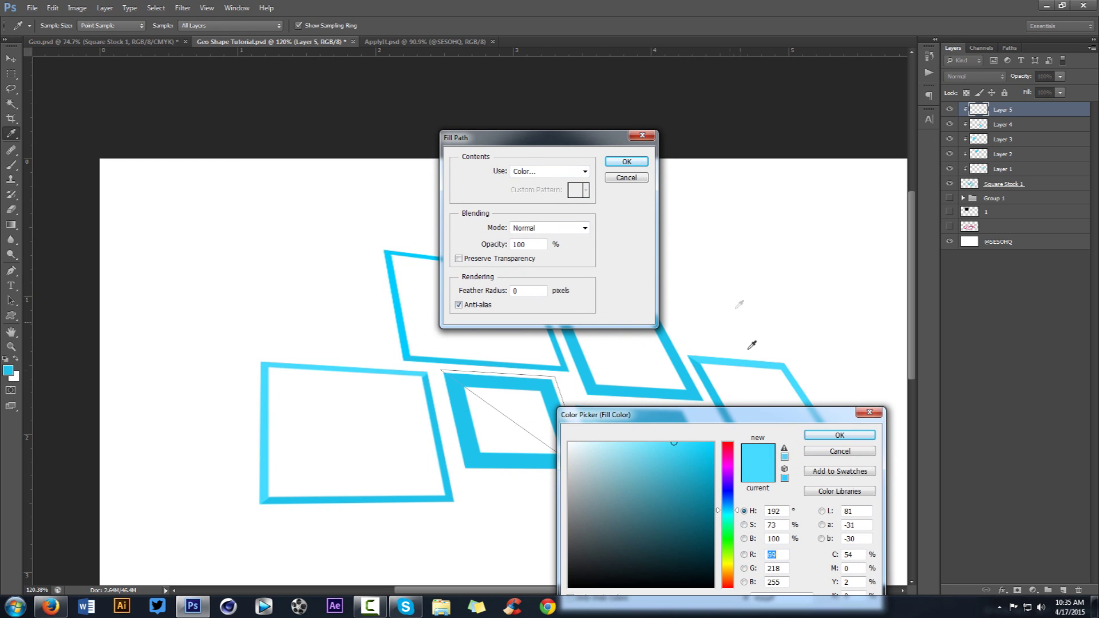
{"action": "left_click", "coordinate": [838, 435]}
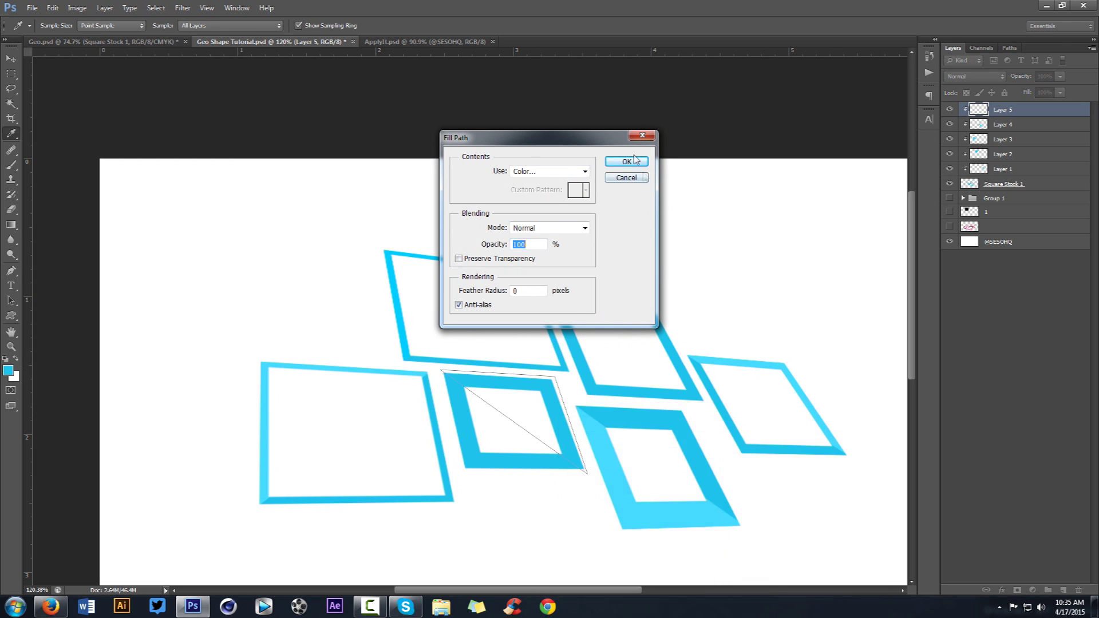
{"action": "left_click", "coordinate": [627, 161]}
{"action": "right_click", "coordinate": [643, 204]}
{"action": "left_click", "coordinate": [675, 229]}
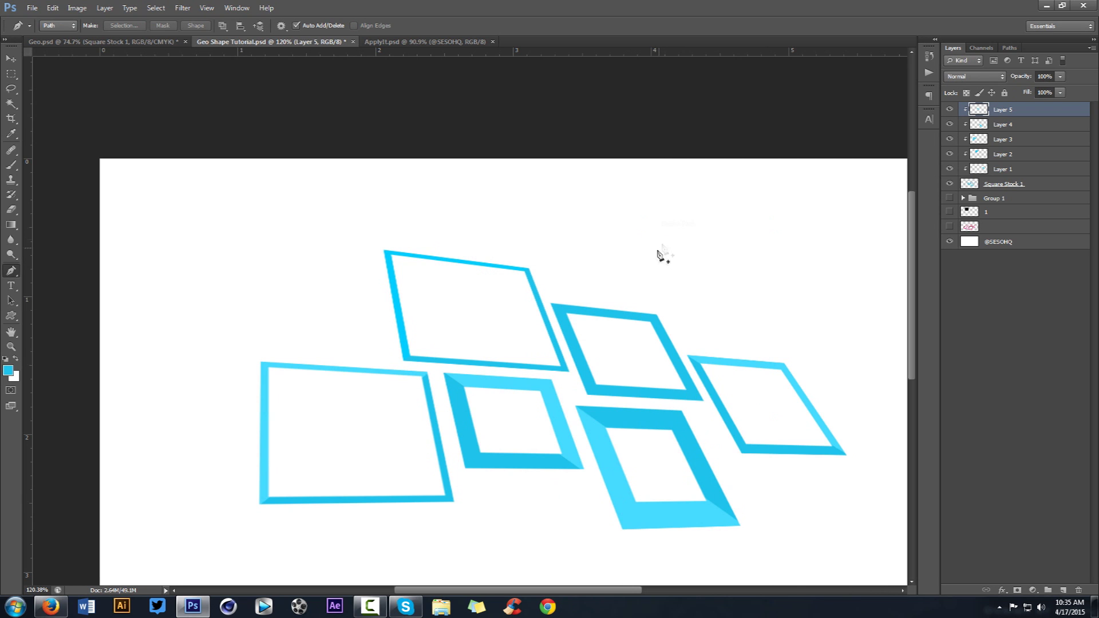
Step: Draw a closed Pen path covering the upper-right half of the frame between the topmost and rightmost frames
{"action": "left_click", "coordinate": [546, 303]}
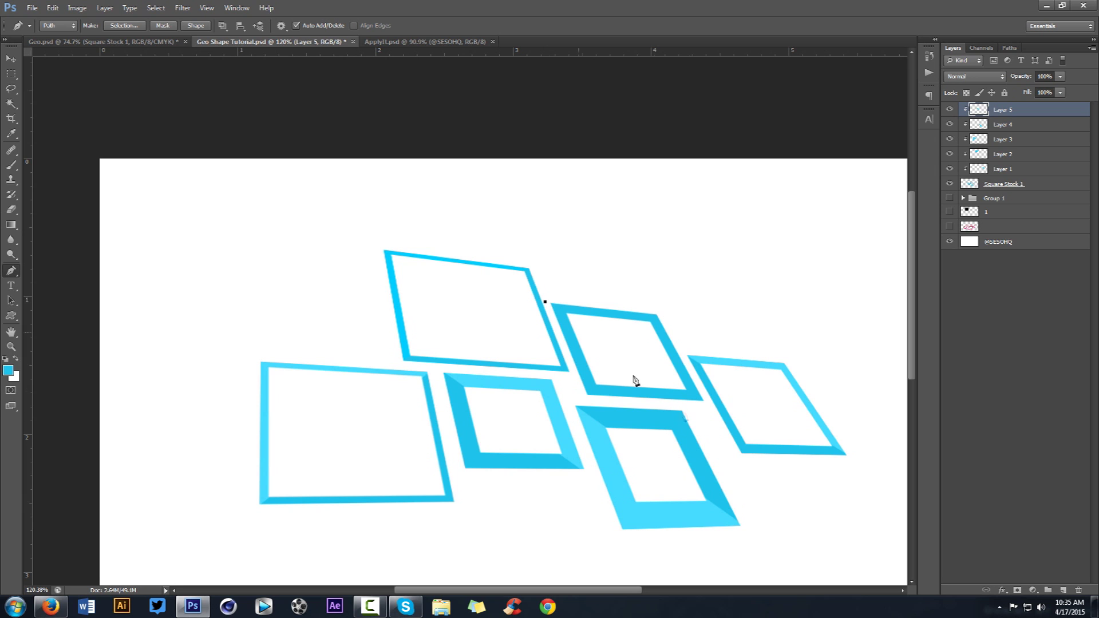
{"action": "left_click_drag", "start_coordinate": [708, 403], "coordinate": [663, 302]}
{"action": "left_click", "coordinate": [543, 302]}
{"action": "right_click", "coordinate": [578, 269]}
{"action": "left_click", "coordinate": [889, 284]}
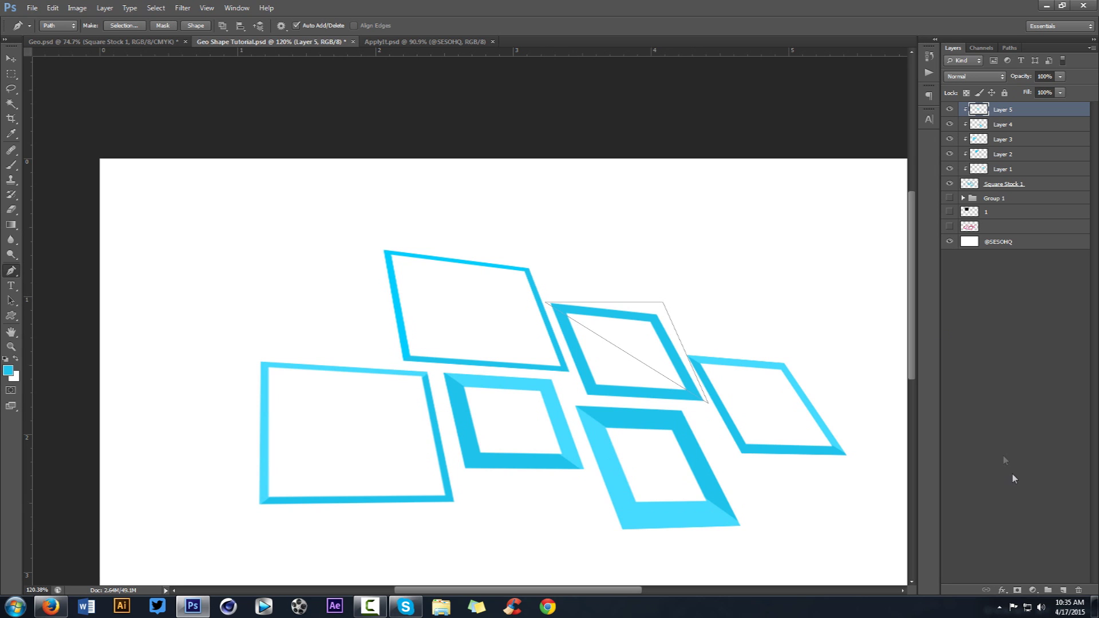
Step: Add a new layer above Layer 5 and clip it to Square Stock 1
{"action": "right_click", "coordinate": [729, 255]}
{"action": "left_click", "coordinate": [1063, 590]}
{"action": "left_click", "coordinate": [1063, 590]}
{"action": "right_click", "coordinate": [1048, 112]}
{"action": "left_click", "coordinate": [1024, 251]}
Step: Fill the path on the frame between the topmost and rightmost frames with the same lighter blue and delete the path
{"action": "right_click", "coordinate": [708, 234]}
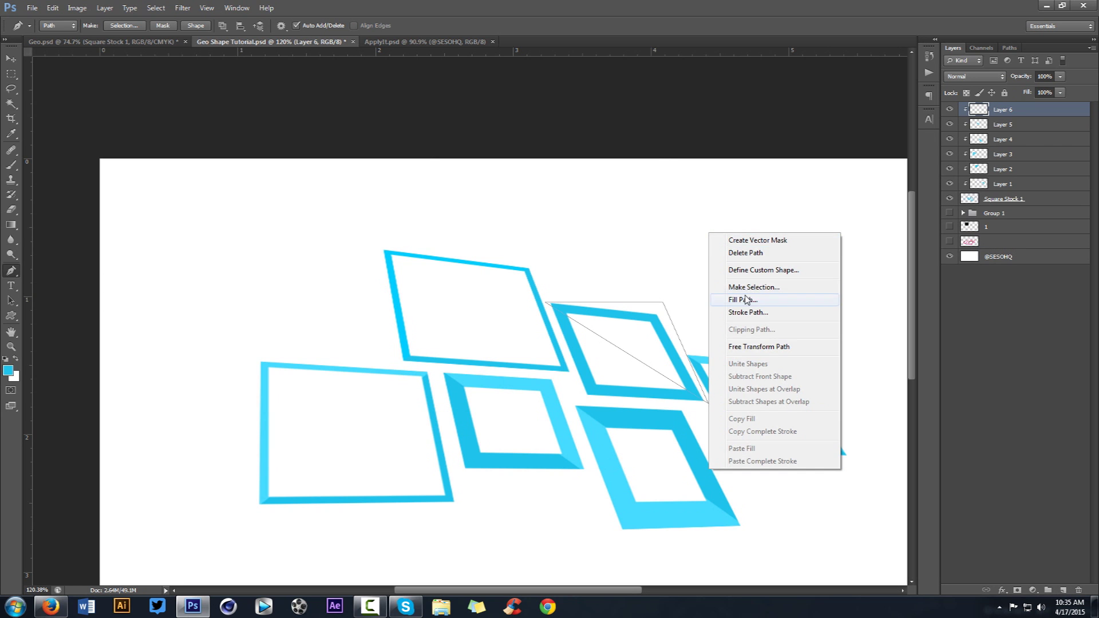
{"action": "left_click", "coordinate": [726, 299]}
{"action": "left_click", "coordinate": [625, 162]}
{"action": "right_click", "coordinate": [673, 217]}
{"action": "left_click", "coordinate": [713, 239]}
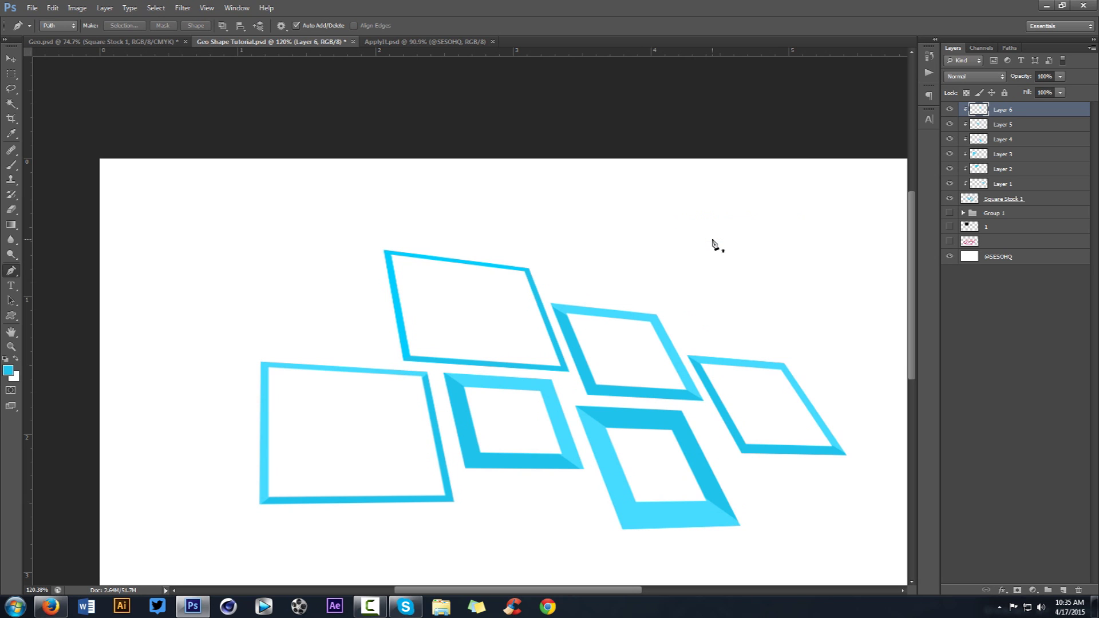
Step: Duplicate the Square Stock 1 layer and move the original out of the clipping stack to below Group 1
{"action": "key", "text": "v"}
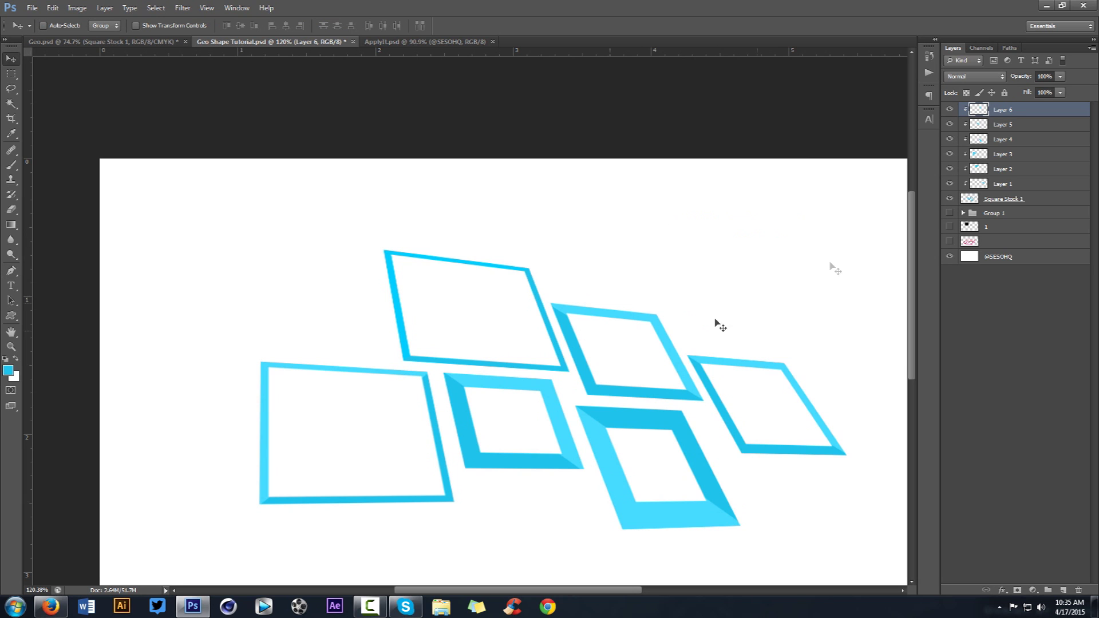
{"action": "left_click", "coordinate": [1002, 201]}
{"action": "key", "text": "ctrl+j"}
{"action": "left_click_drag", "start_coordinate": [1012, 214], "coordinate": [996, 229]}
Step: Rename the original Square Stock 1 layer as OG and hide it
{"action": "double_click", "coordinate": [993, 227]}
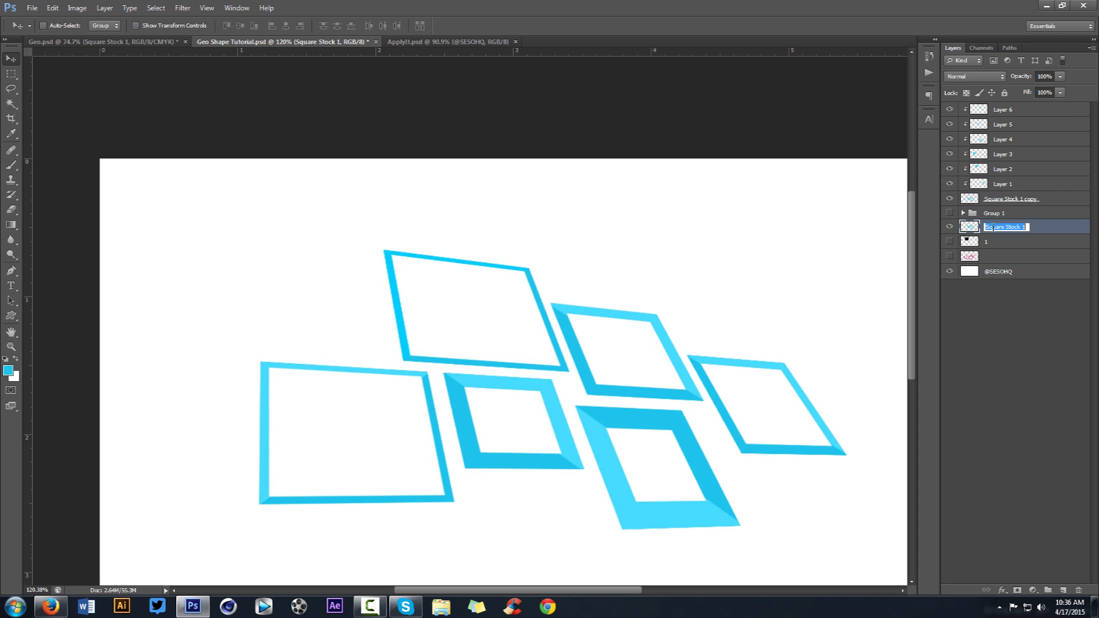
{"action": "type", "text": "OG"}
{"action": "key", "text": "Return"}
{"action": "left_click", "coordinate": [949, 226]}
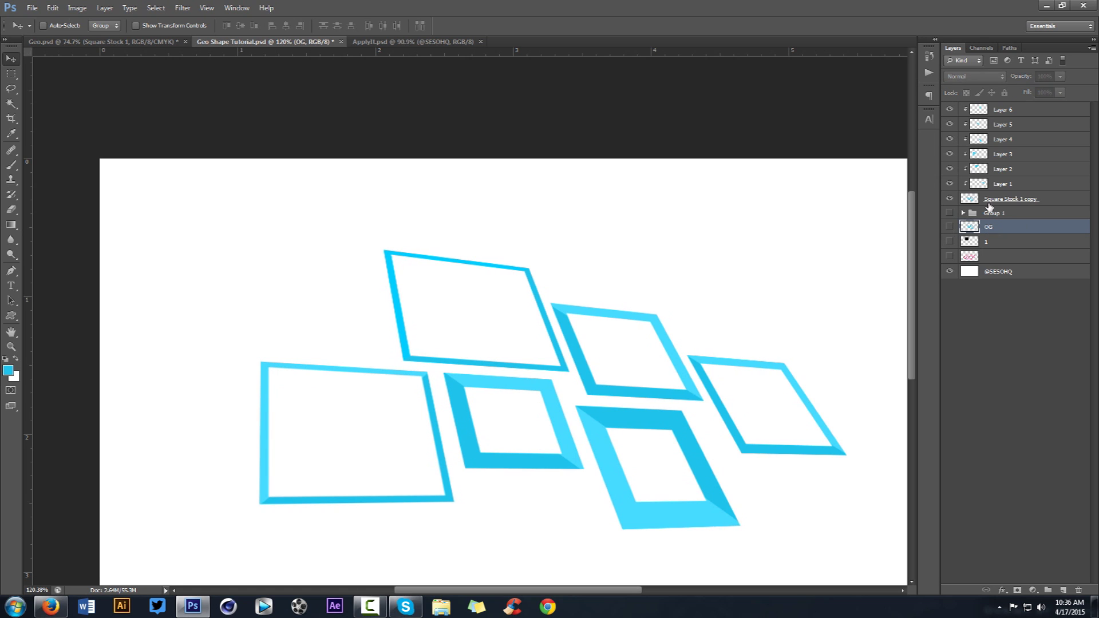
Step: Group Square Stock 1 copy together with its clipped shading layers, Layer 1 to Layer 6, and check the group's contents
{"action": "left_click", "coordinate": [993, 199]}
{"action": "left_click", "coordinate": [1005, 114], "text": "shift"}
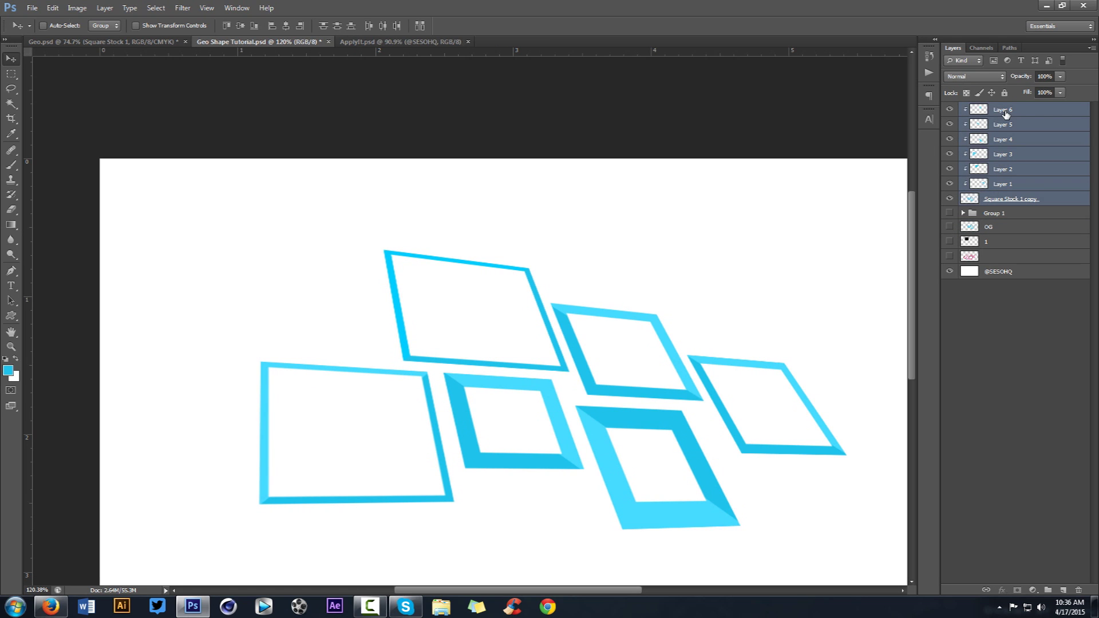
{"action": "key", "text": "ctrl+g"}
{"action": "left_click", "coordinate": [964, 109]}
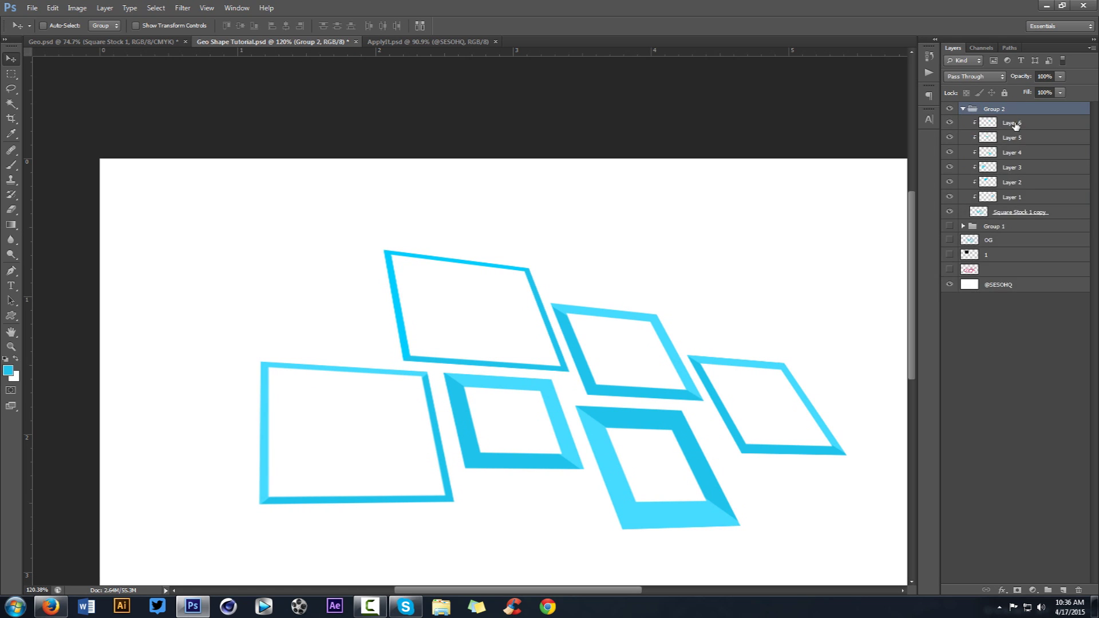
{"action": "left_click", "coordinate": [1012, 123]}
{"action": "left_click", "coordinate": [1009, 213], "text": "shift"}
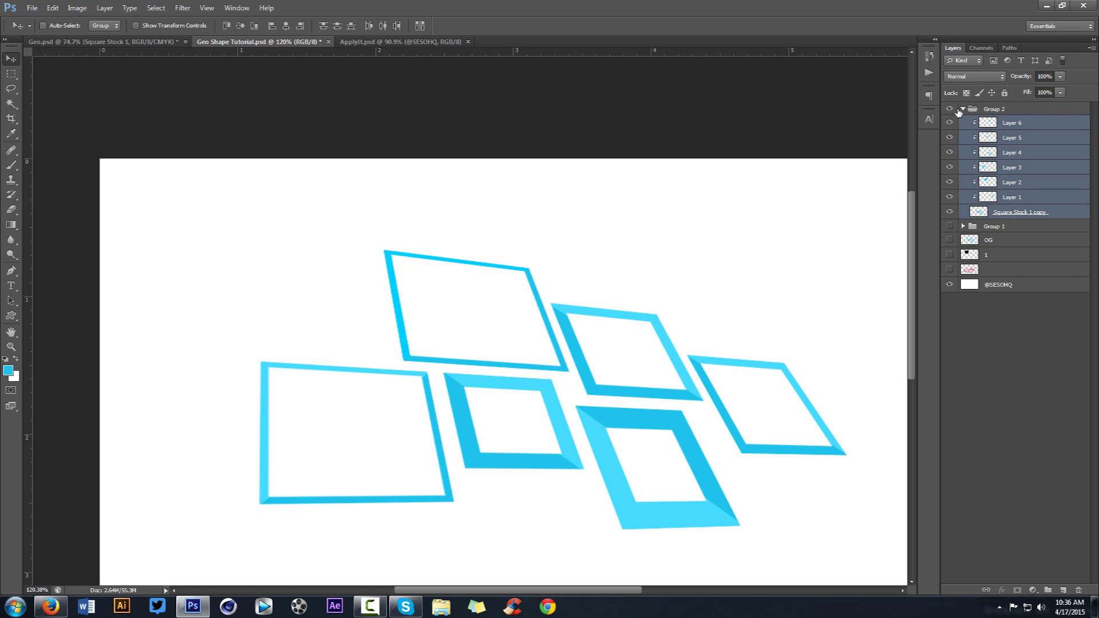
{"action": "left_click", "coordinate": [963, 109]}
Step: Duplicate Group 2 and merge the copy into a single layer
{"action": "key", "text": "ctrl+j"}
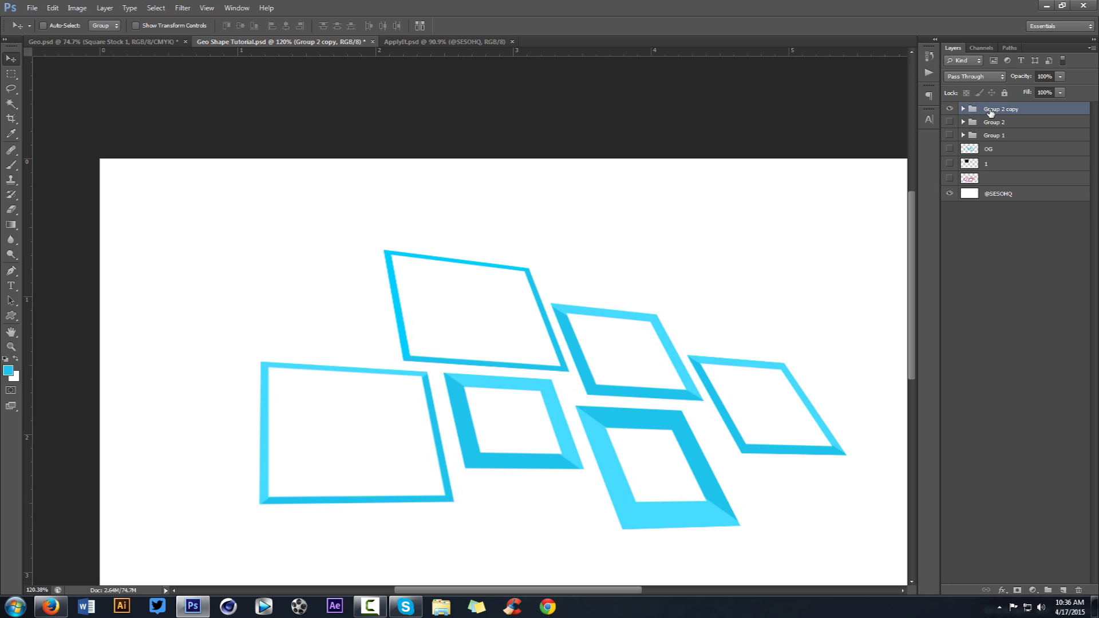
{"action": "key", "text": "ctrl+e"}
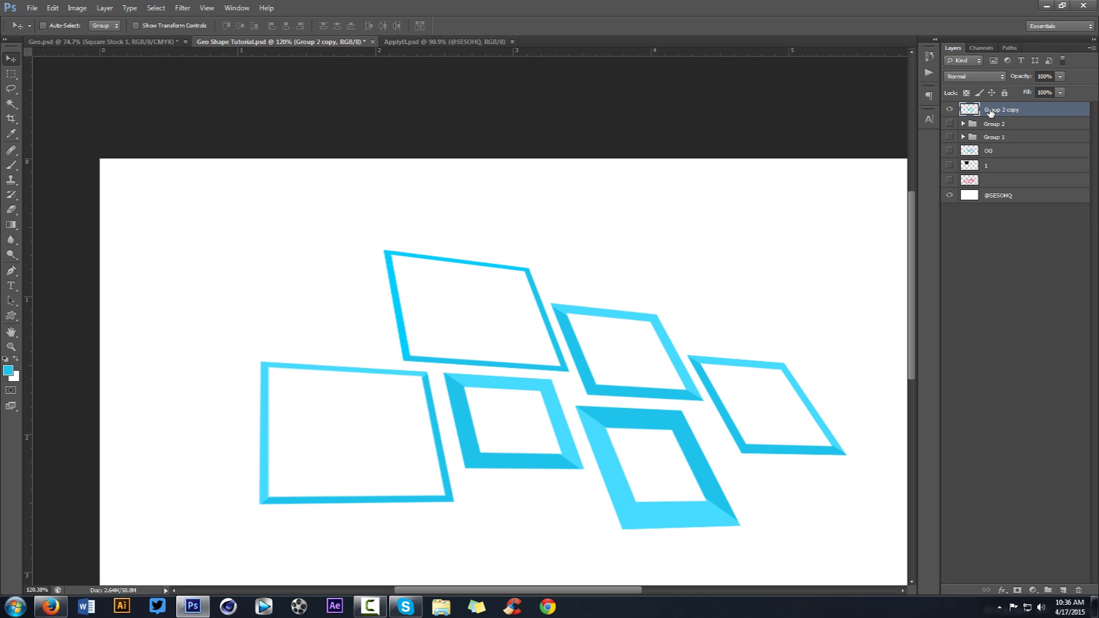
{"action": "right_click", "coordinate": [991, 113]}
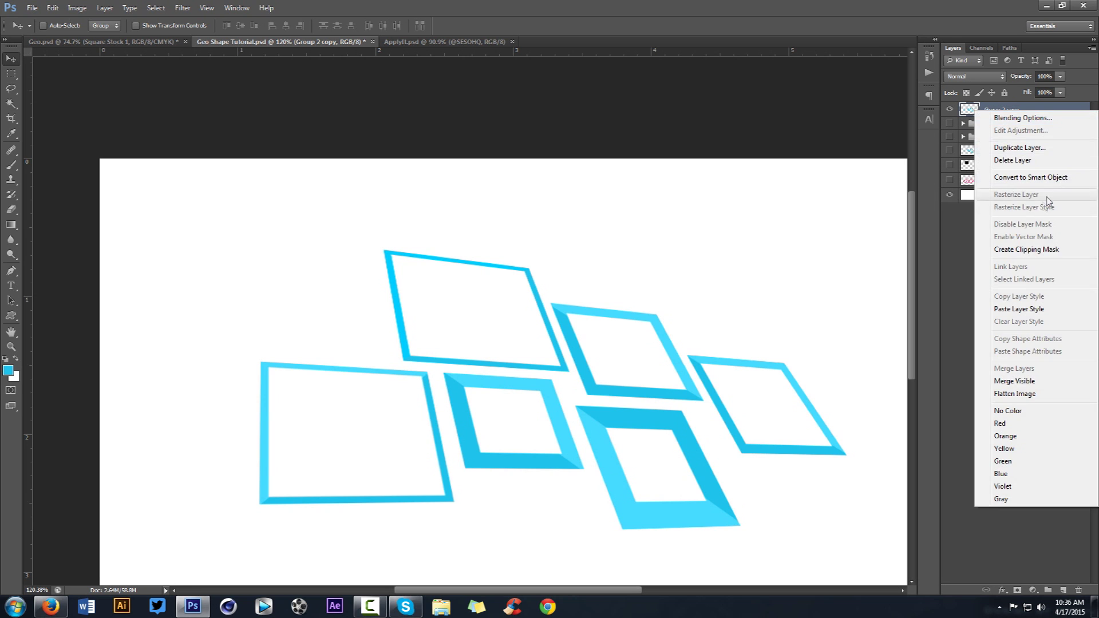
{"action": "left_click", "coordinate": [989, 109]}
Step: Rename the merged group copy layer as Abs
{"action": "double_click", "coordinate": [992, 109]}
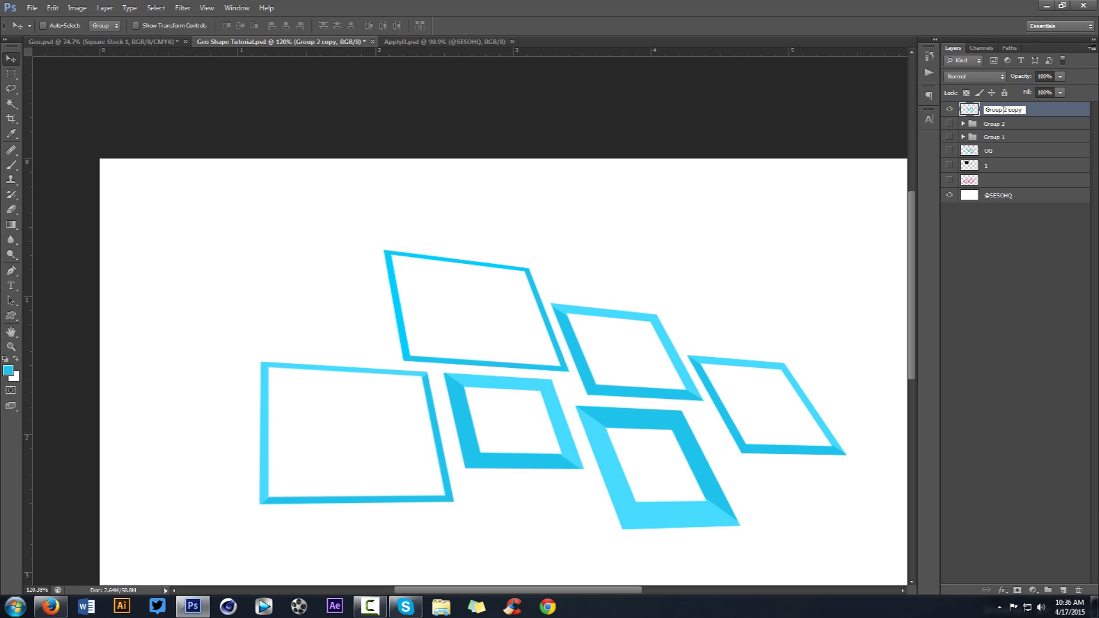
{"action": "type", "text": "Abs"}
{"action": "key", "text": "Return"}
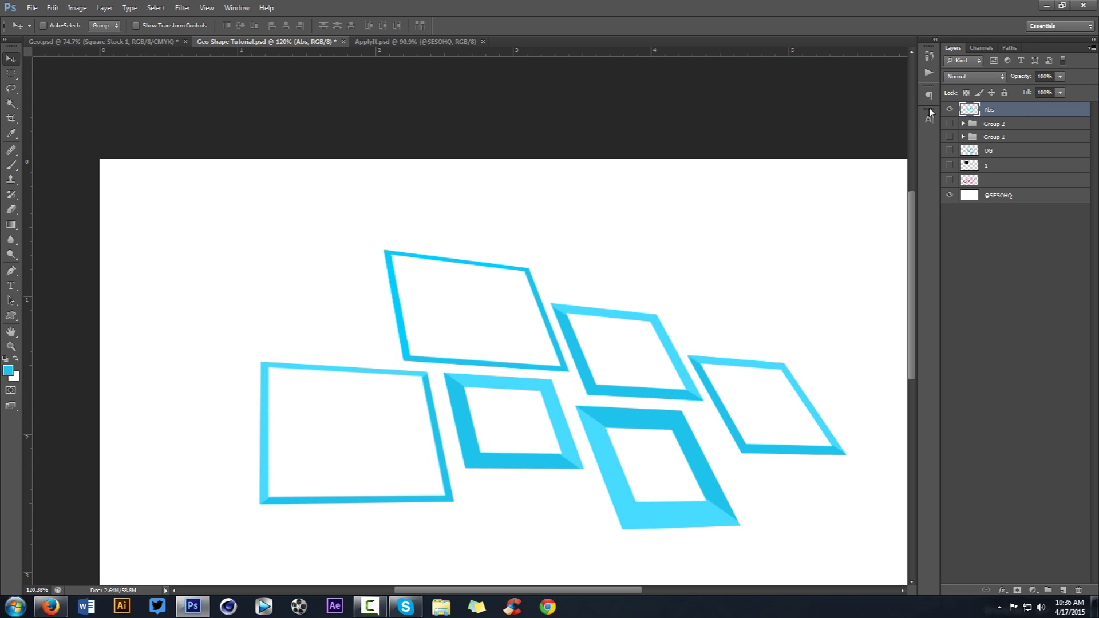
Step: Add a new layer above Abs and clip it to Abs
{"action": "left_click", "coordinate": [1063, 589]}
{"action": "right_click", "coordinate": [1018, 109]}
{"action": "left_click", "coordinate": [1025, 246]}
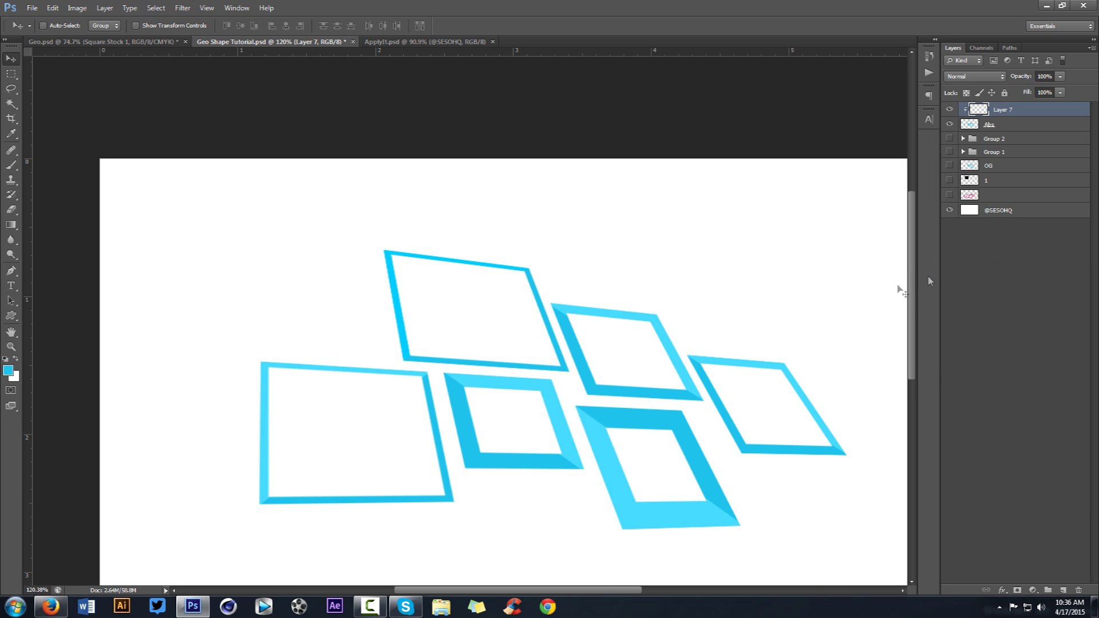
Step: Draw a closed triangular Pen path covering the lower-right half of the rightmost frame
{"action": "key", "text": "p"}
{"action": "scroll", "coordinate": [697, 288], "scroll_direction": "up", "scroll_amount": 4}
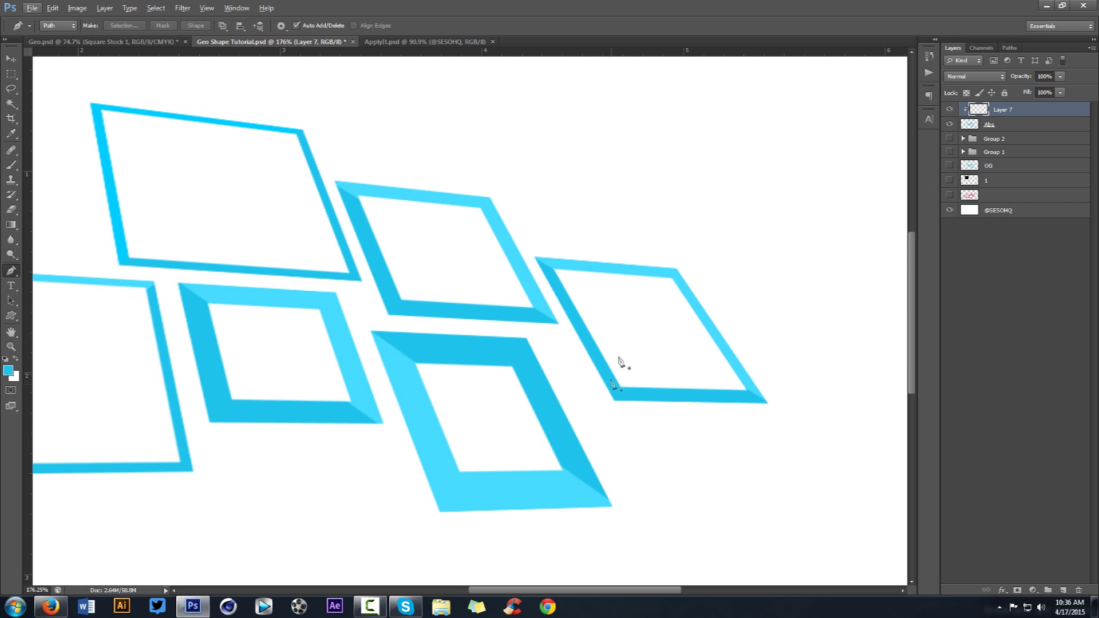
{"action": "left_click", "coordinate": [686, 257]}
{"action": "left_click", "coordinate": [607, 411]}
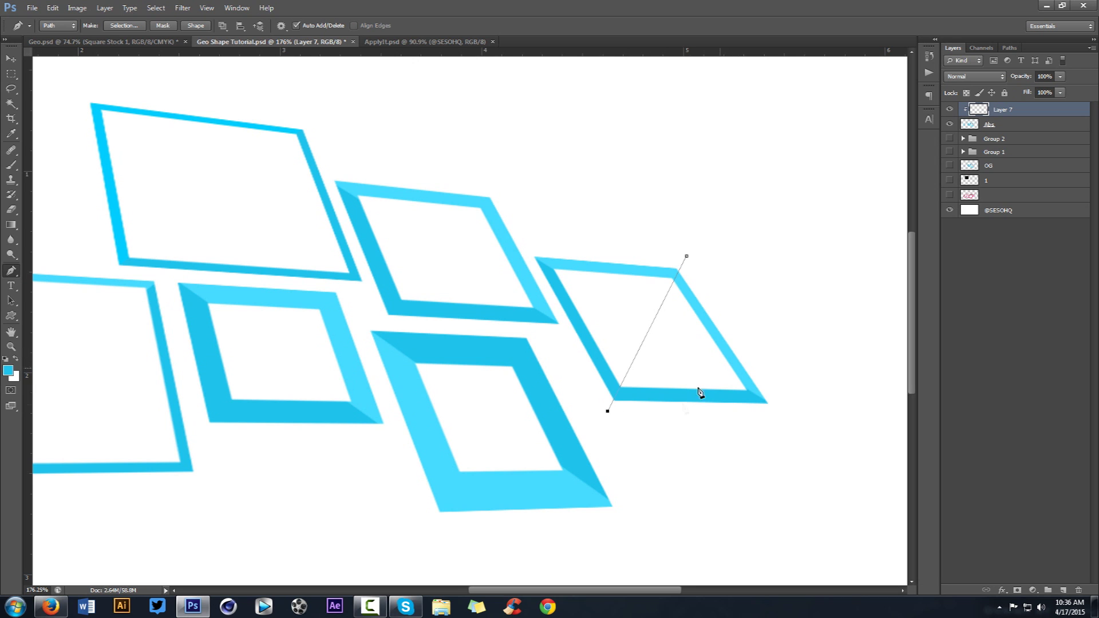
{"action": "left_click", "coordinate": [688, 257]}
Step: Fill the triangular path over the rightmost frame with white on the clipped layer and delete the path
{"action": "right_click", "coordinate": [725, 210]}
{"action": "left_click", "coordinate": [763, 277]}
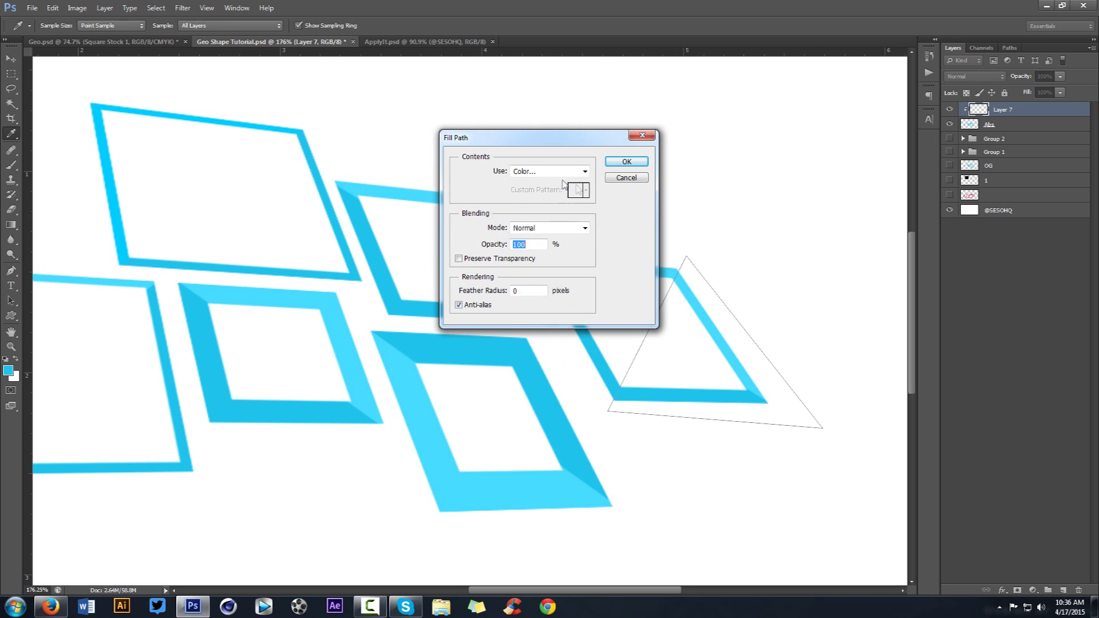
{"action": "left_click", "coordinate": [537, 172]}
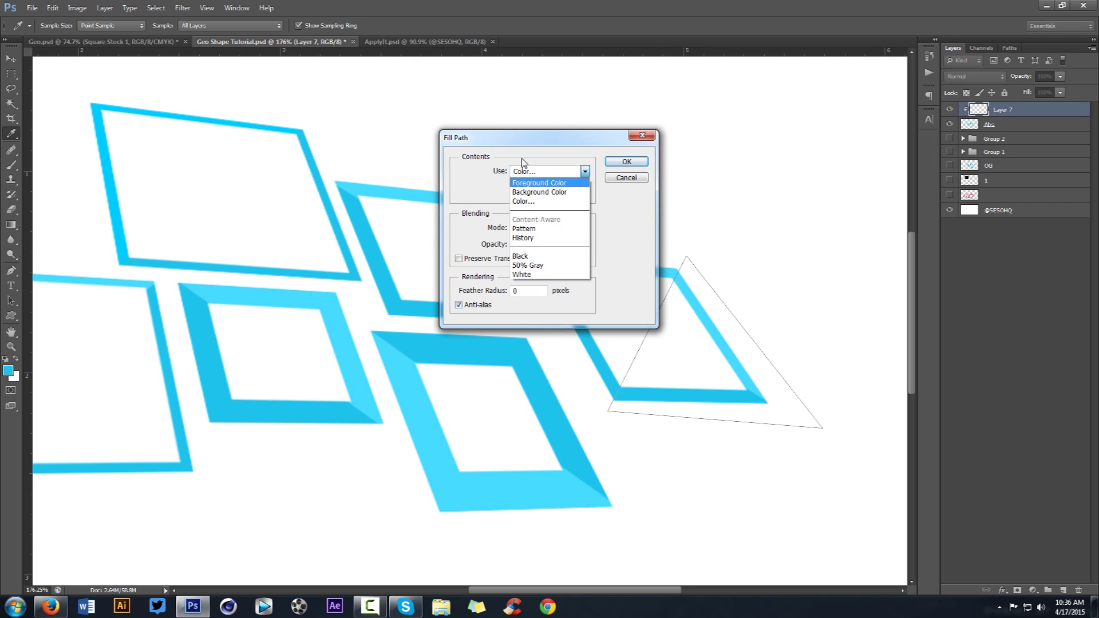
{"action": "left_click", "coordinate": [535, 170]}
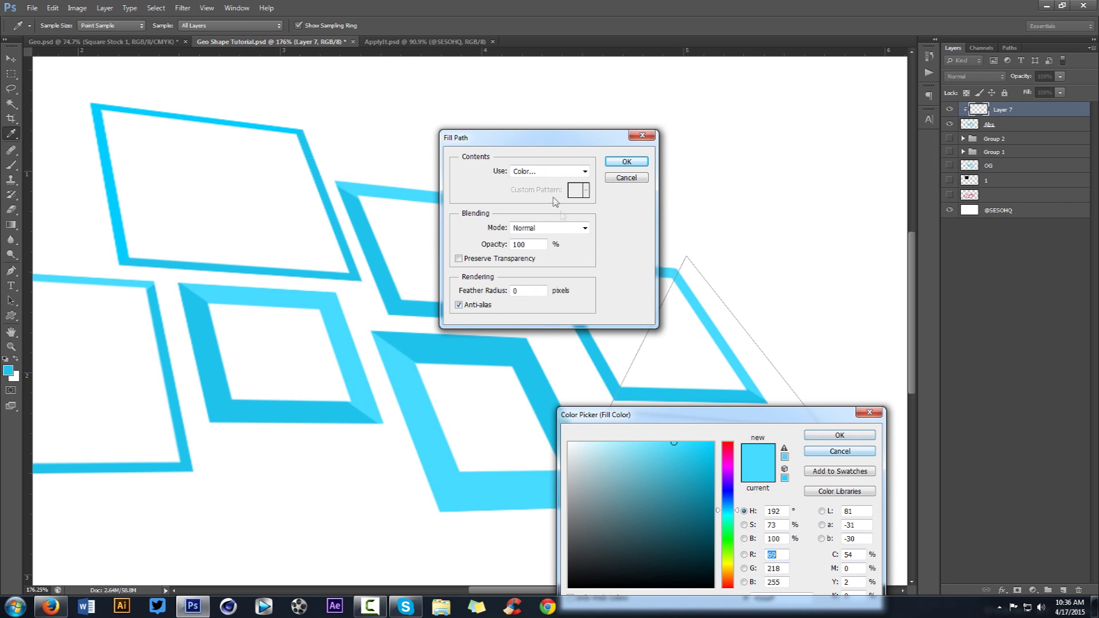
{"action": "key", "text": "Escape"}
{"action": "left_click", "coordinate": [529, 171]}
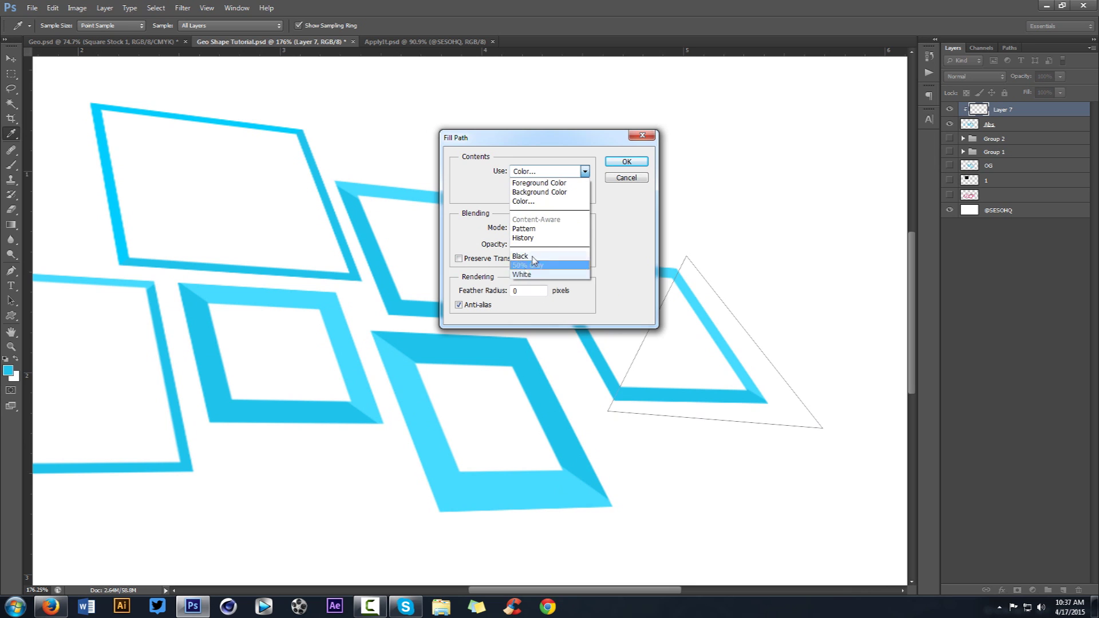
{"action": "left_click", "coordinate": [523, 274]}
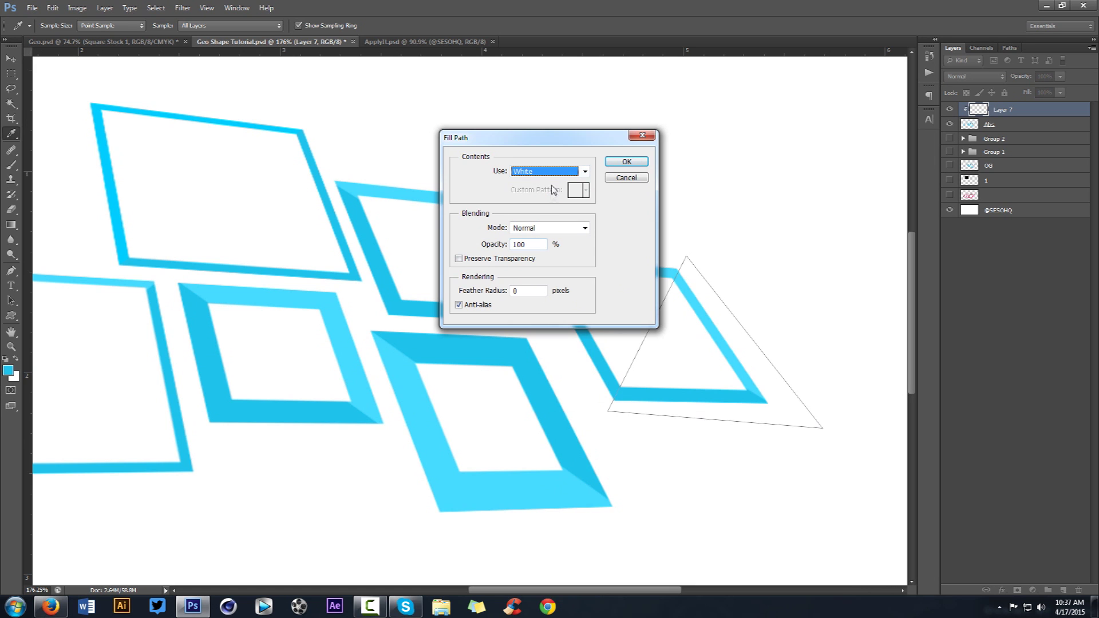
{"action": "left_click", "coordinate": [627, 162]}
{"action": "right_click", "coordinate": [720, 161]}
{"action": "left_click", "coordinate": [744, 182]}
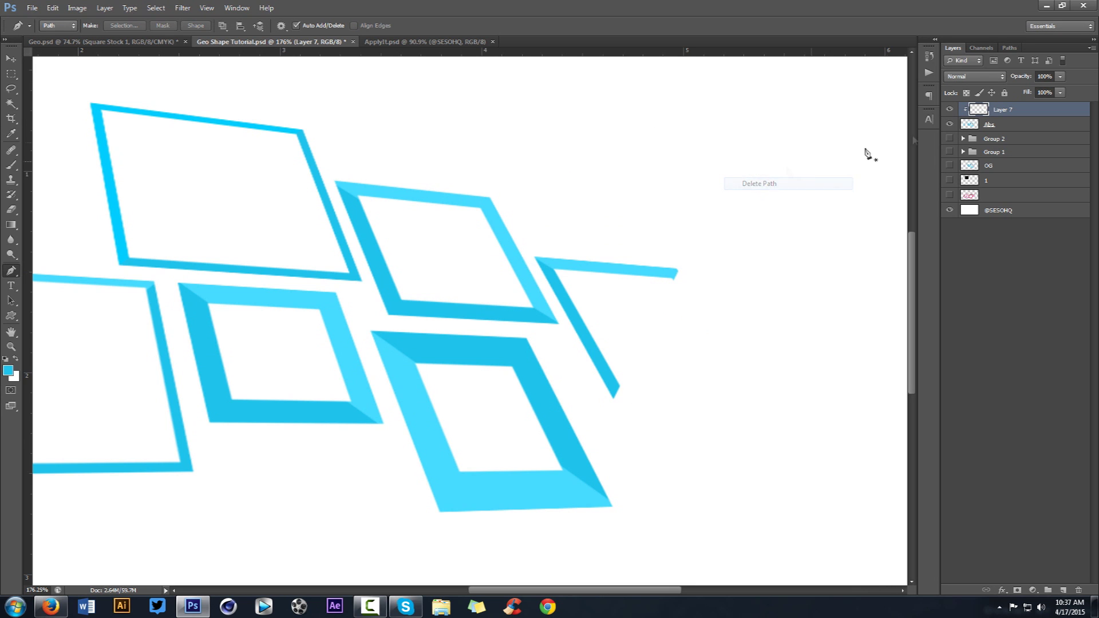
Step: Set Layer 7's blend mode to Overlay and its opacity to 50%
{"action": "left_click", "coordinate": [974, 78]}
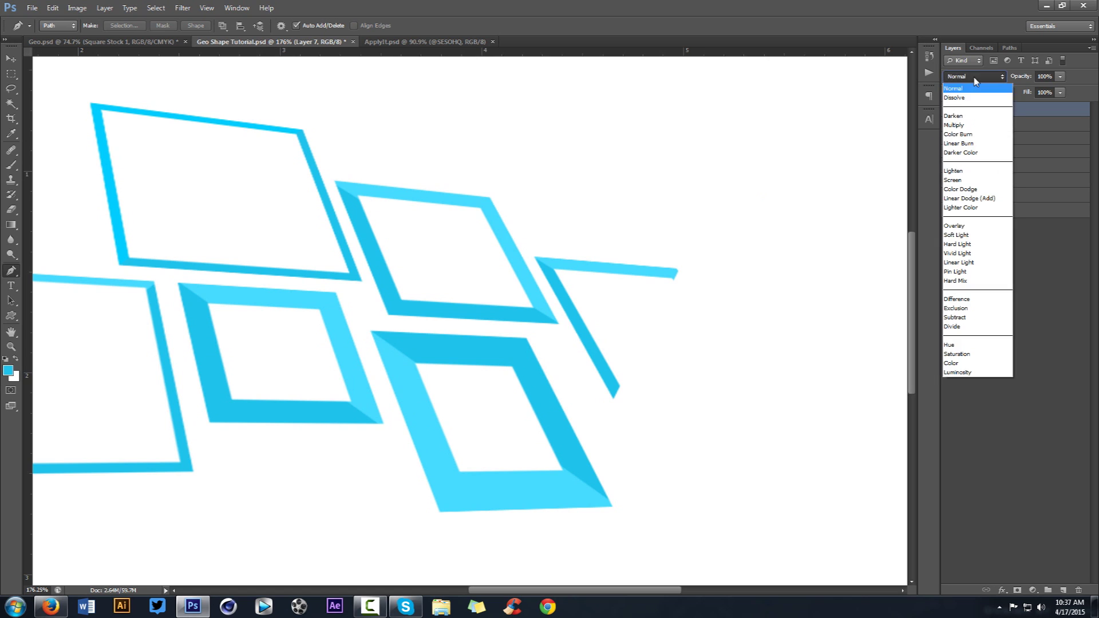
{"action": "left_click", "coordinate": [964, 228]}
{"action": "left_click_drag", "start_coordinate": [1060, 81], "coordinate": [1033, 93]}
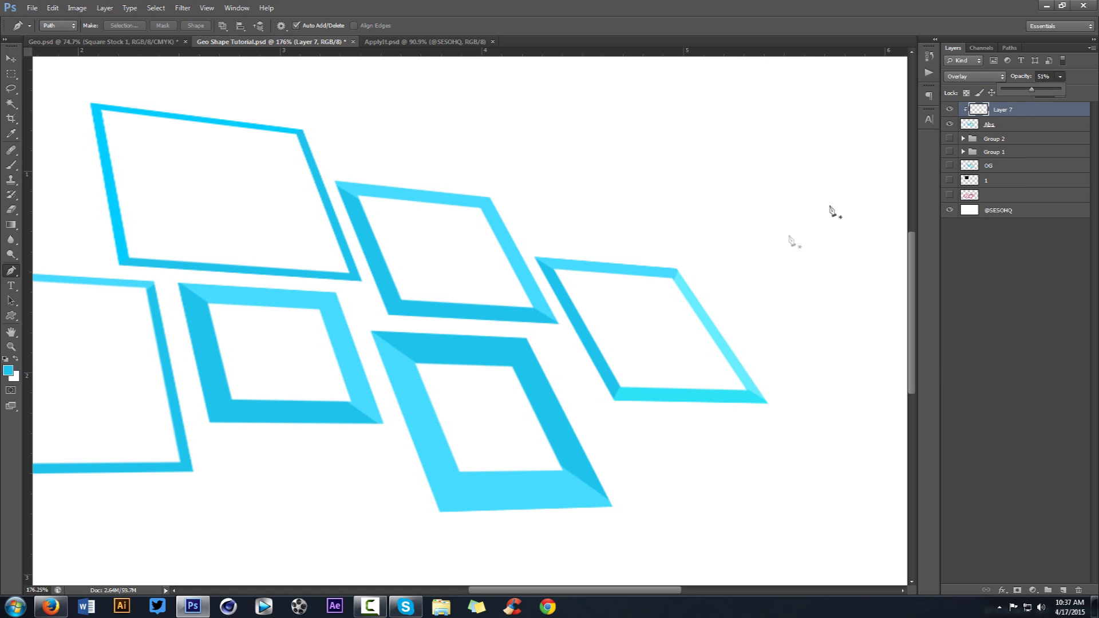
{"action": "left_click", "coordinate": [1051, 78]}
{"action": "type", "text": "50"}
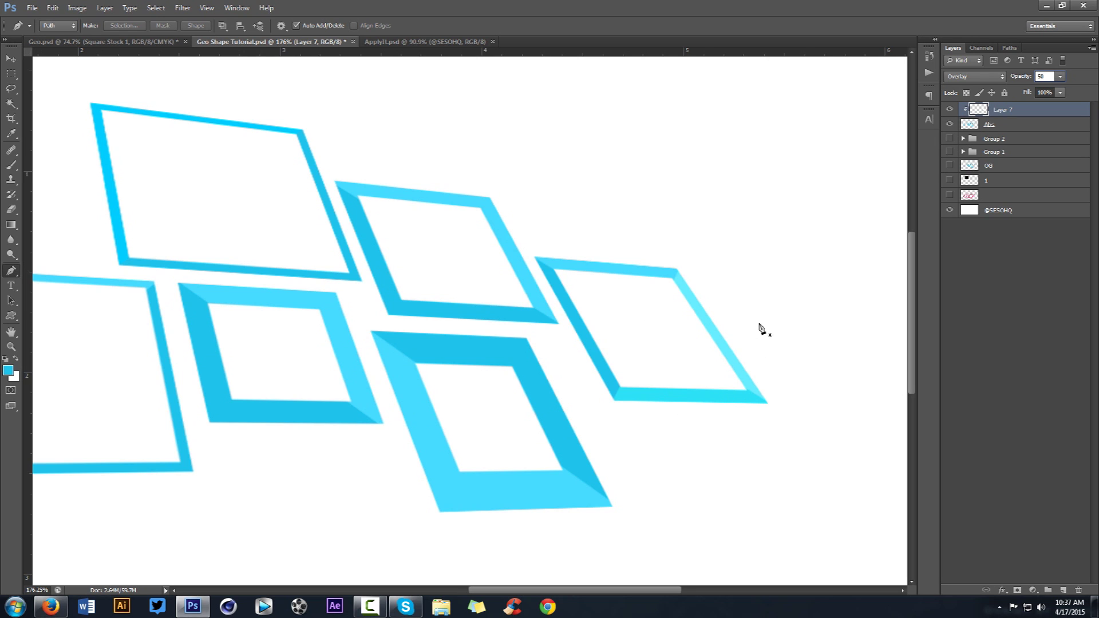
Step: Add a new layer above Layer 7 and clip it to the Abs layer
{"action": "left_click", "coordinate": [1063, 590]}
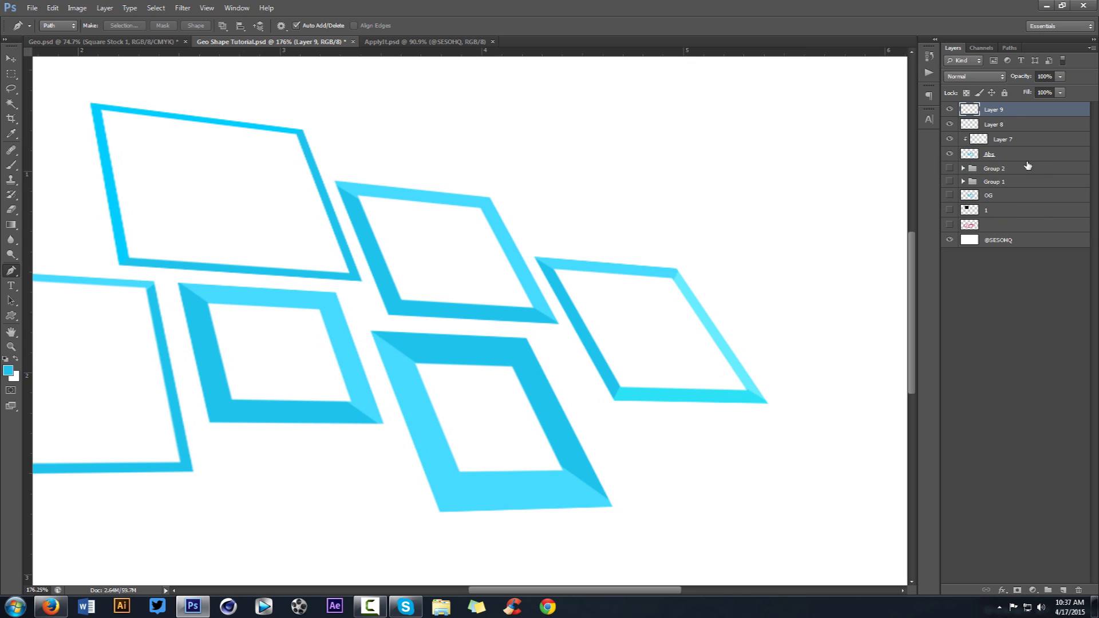
{"action": "right_click", "coordinate": [1000, 113]}
{"action": "left_click", "coordinate": [1013, 252]}
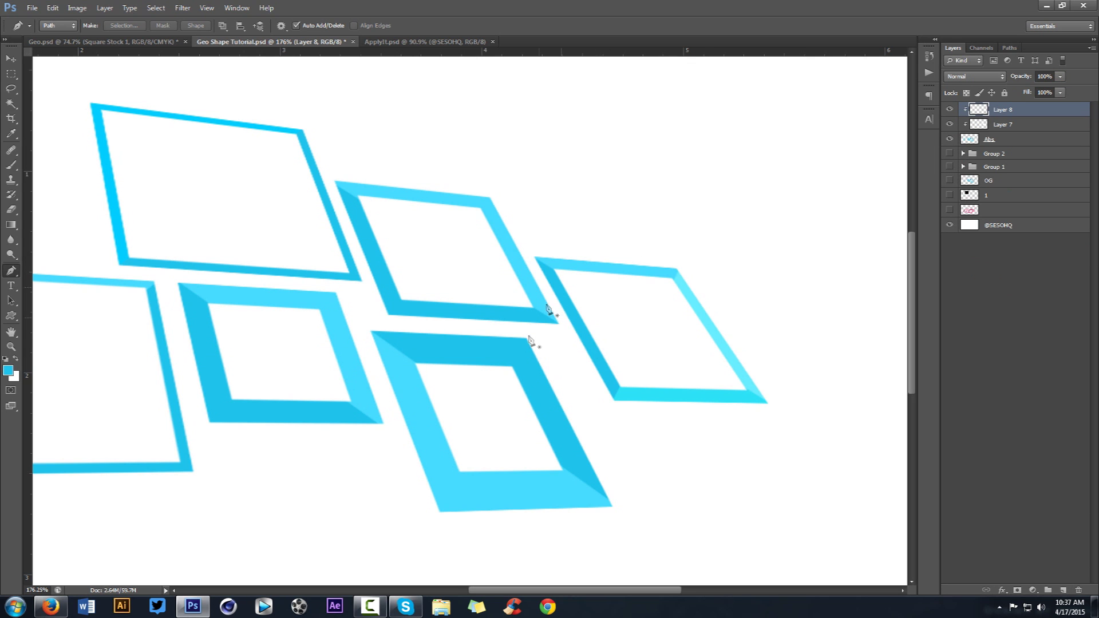
Step: Draw a closed triangular Pen path over the upper-left half of the thick frame in the lower row
{"action": "left_click", "coordinate": [530, 333]}
{"action": "left_click", "coordinate": [437, 523]}
{"action": "left_click", "coordinate": [367, 328]}
{"action": "left_click", "coordinate": [530, 333]}
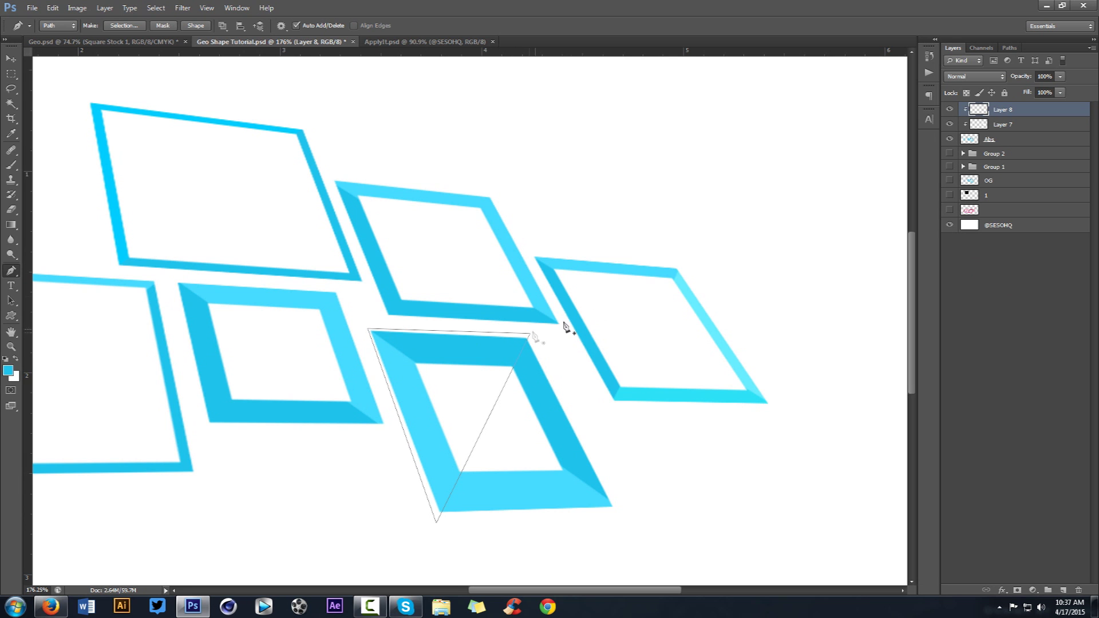
Step: Fill the path over the thick lower frame with white on Layer 8 and delete the path
{"action": "right_click", "coordinate": [623, 291]}
{"action": "left_click", "coordinate": [657, 358]}
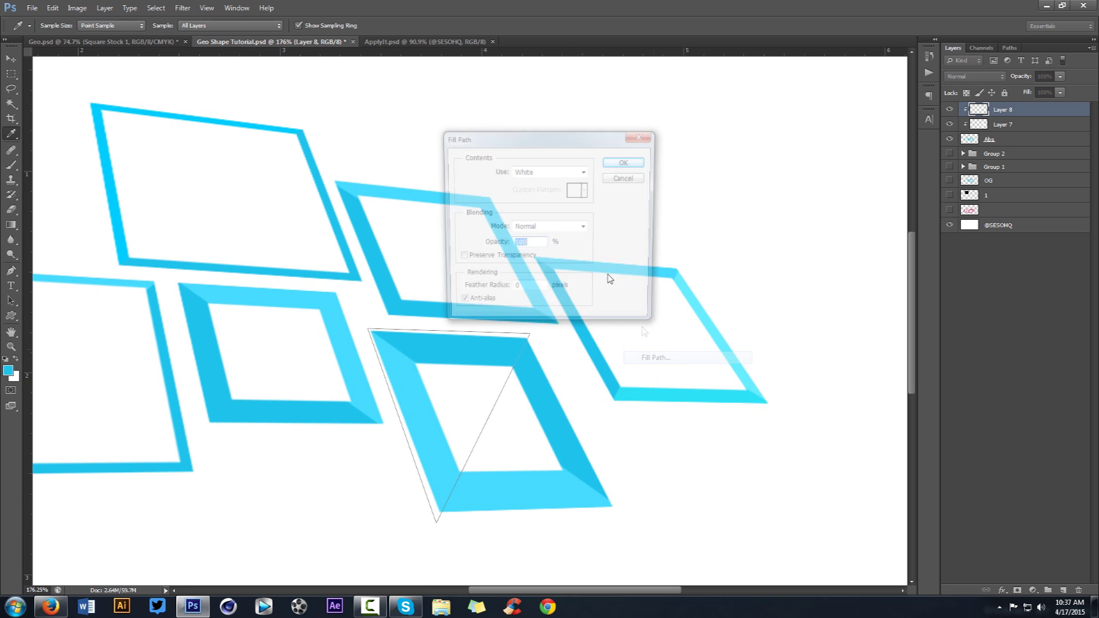
{"action": "left_click", "coordinate": [518, 171]}
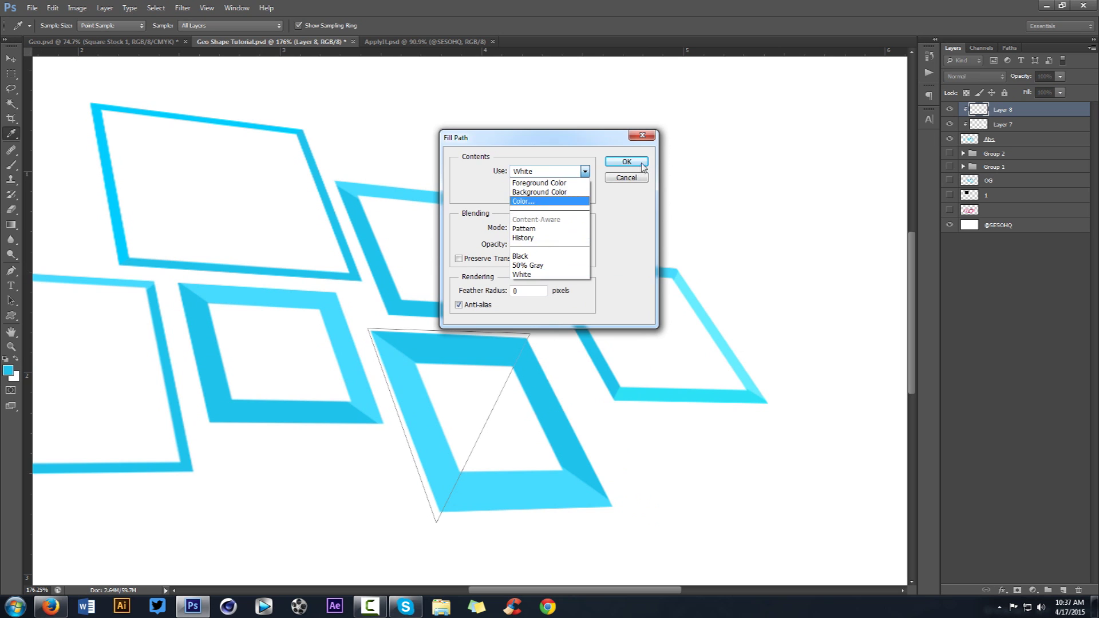
{"action": "left_click", "coordinate": [522, 275]}
{"action": "left_click", "coordinate": [626, 162]}
{"action": "right_click", "coordinate": [765, 181]}
{"action": "left_click", "coordinate": [795, 200]}
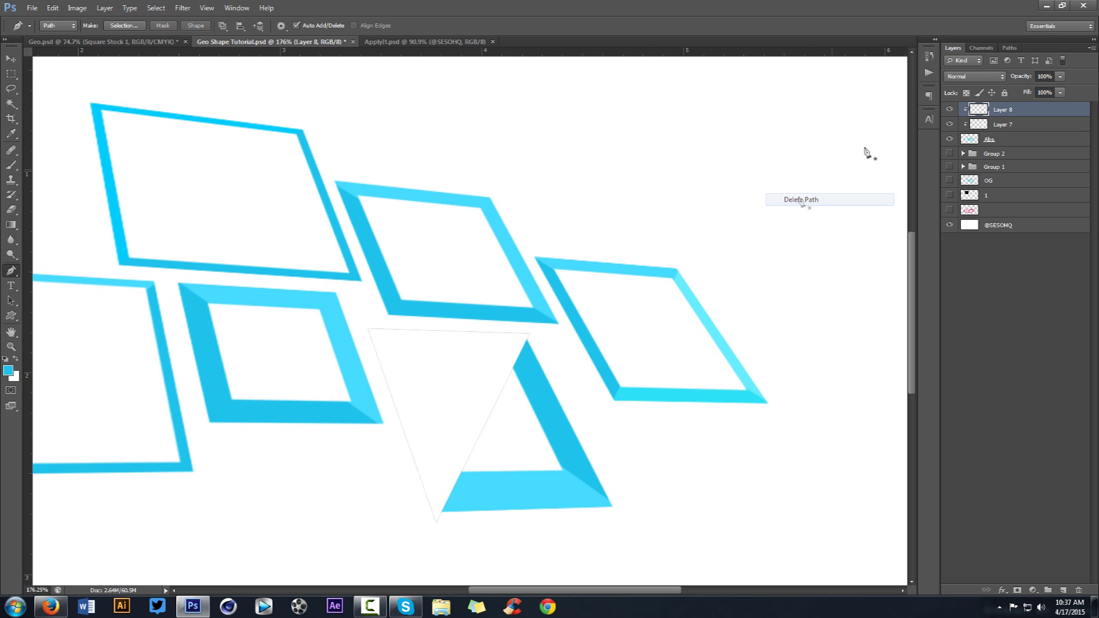
Step: Set Layer 8's blend mode to Overlay and its opacity to 50%
{"action": "left_click", "coordinate": [975, 77]}
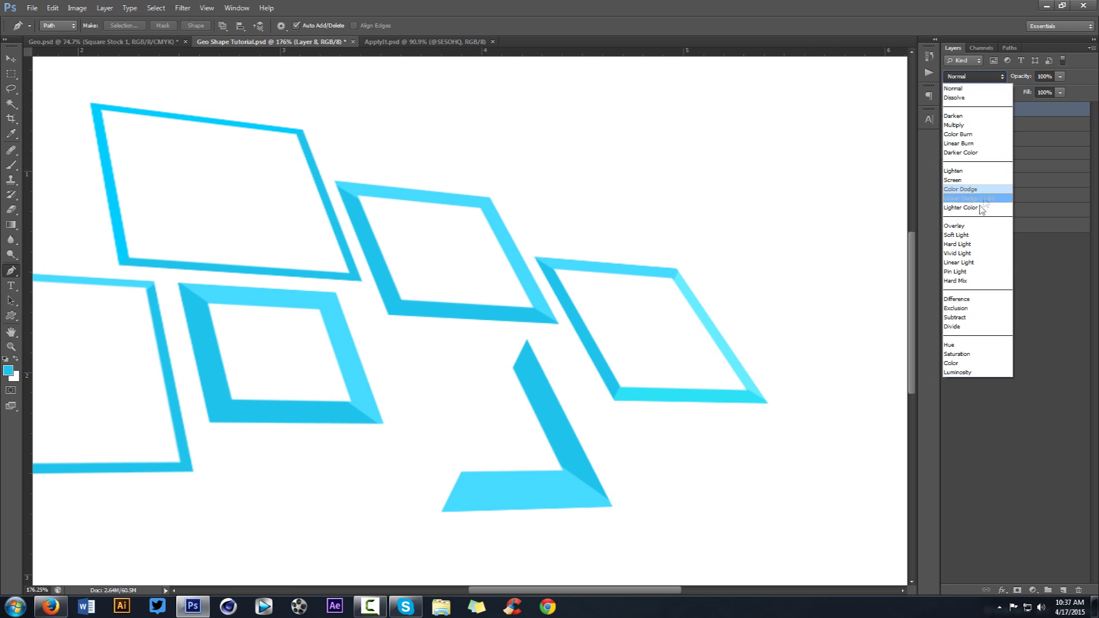
{"action": "left_click", "coordinate": [957, 226]}
{"action": "left_click", "coordinate": [1052, 77]}
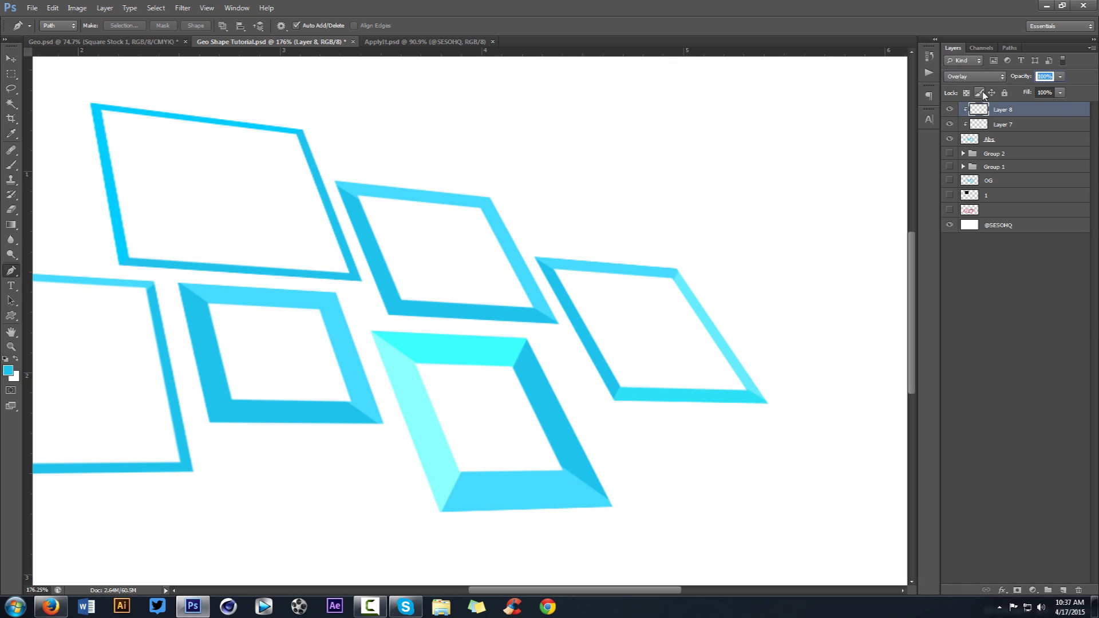
{"action": "type", "text": "50"}
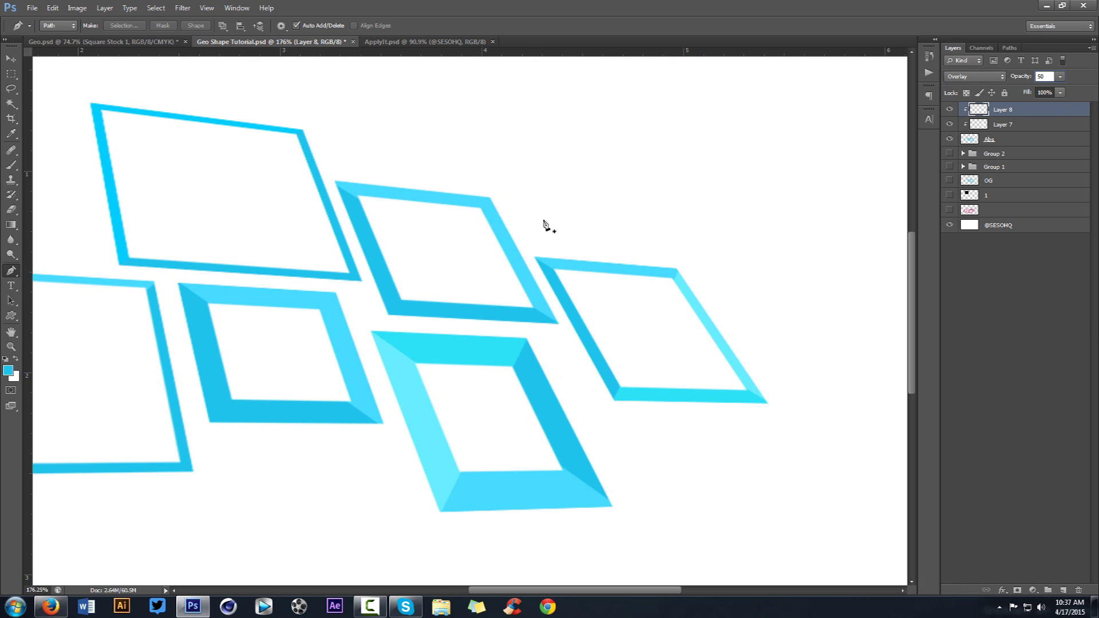
{"action": "key", "text": "Return"}
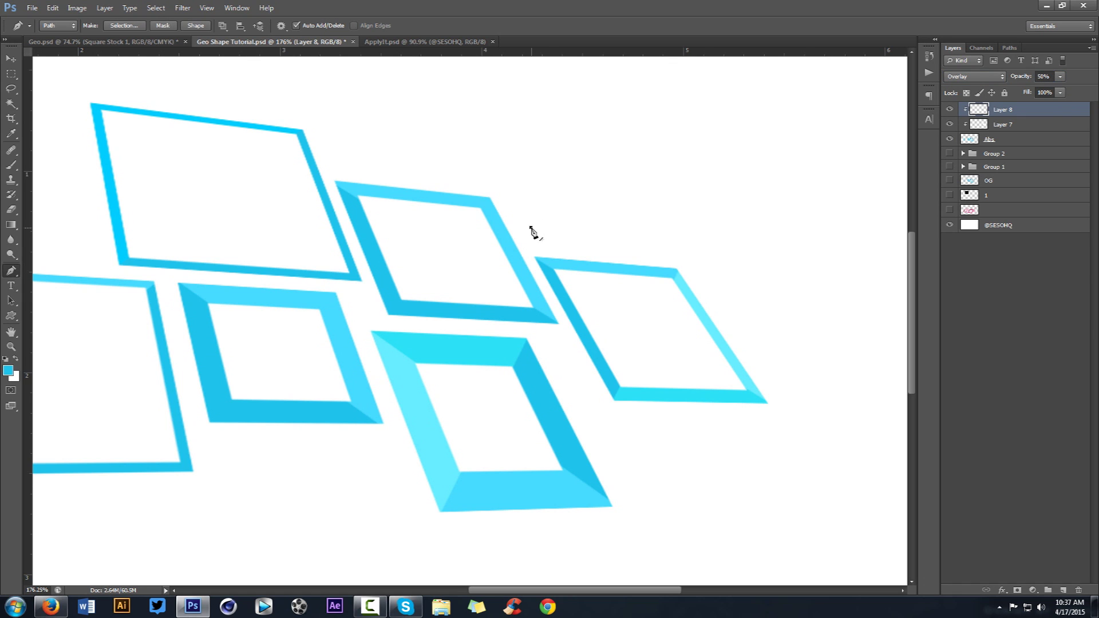
Step: Delete the stray Pen path and switch to the Move tool
{"action": "right_click", "coordinate": [531, 230]}
{"action": "left_click", "coordinate": [558, 265]}
{"action": "key", "text": "v"}
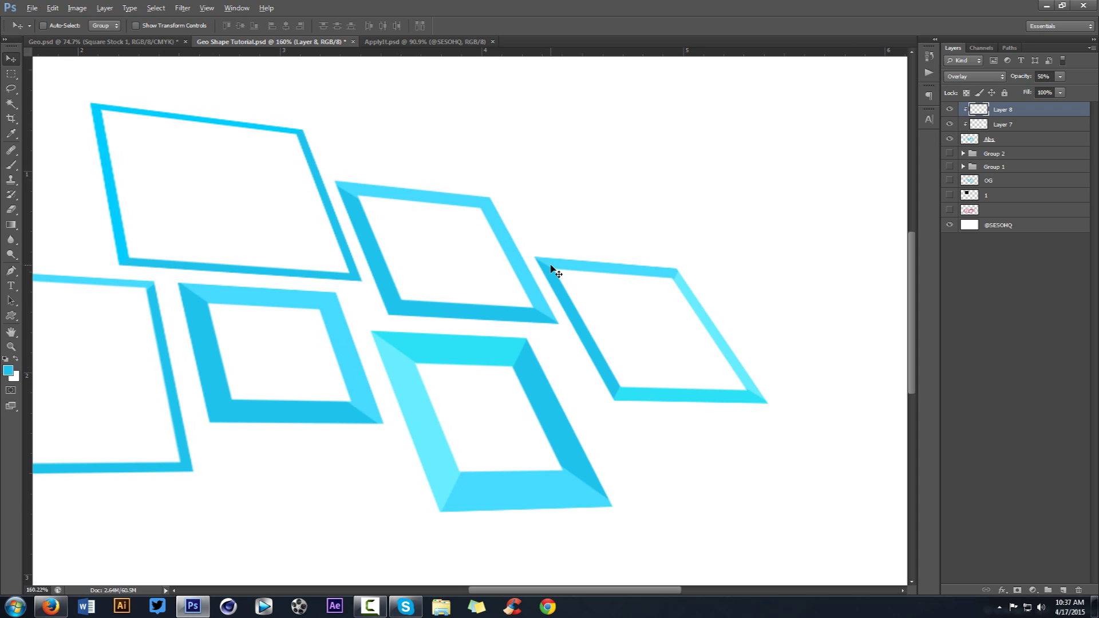
{"action": "scroll", "coordinate": [490, 256], "scroll_direction": "down", "scroll_amount": 4}
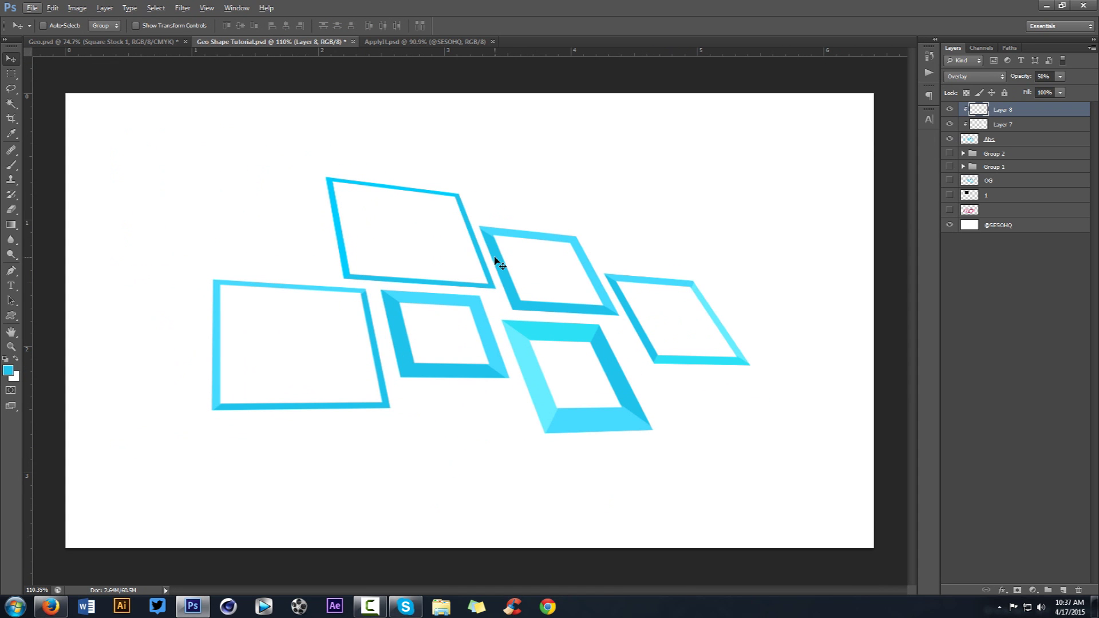
Step: Switch to the Geo.psd banner and hide its Square Stock 1 layer
{"action": "key", "text": "ctrl+shift+Tab"}
{"action": "left_click", "coordinate": [950, 109]}
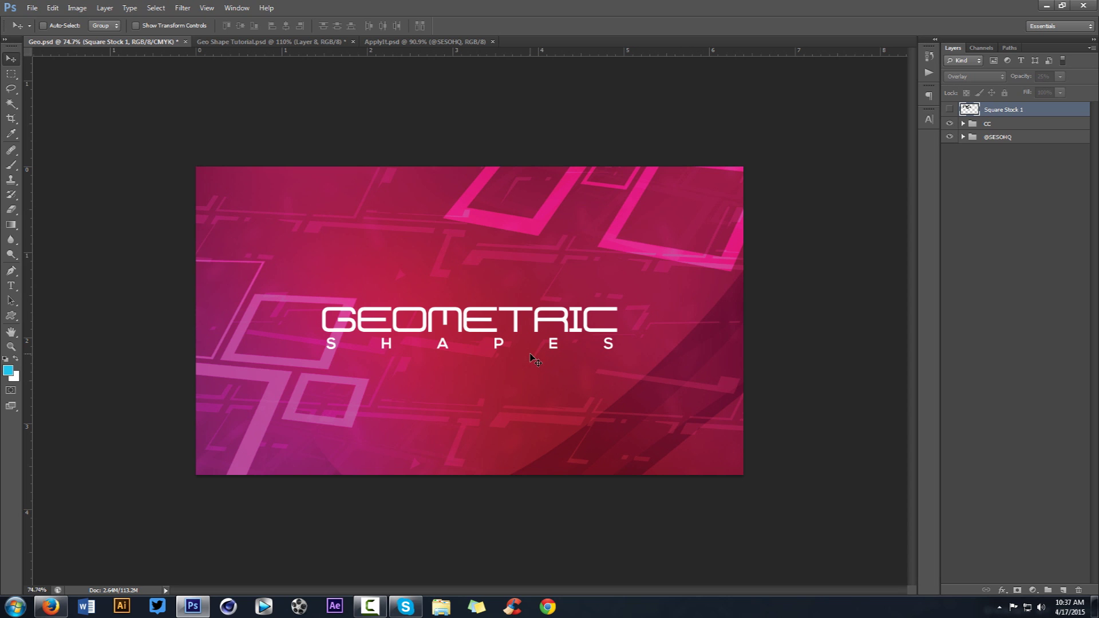
Step: Return to Geo Shape Tutorial.psd, group Layer 8, Layer 7 and Abs, and hide the group
{"action": "left_click", "coordinate": [270, 43]}
{"action": "left_click", "coordinate": [999, 140], "text": "shift"}
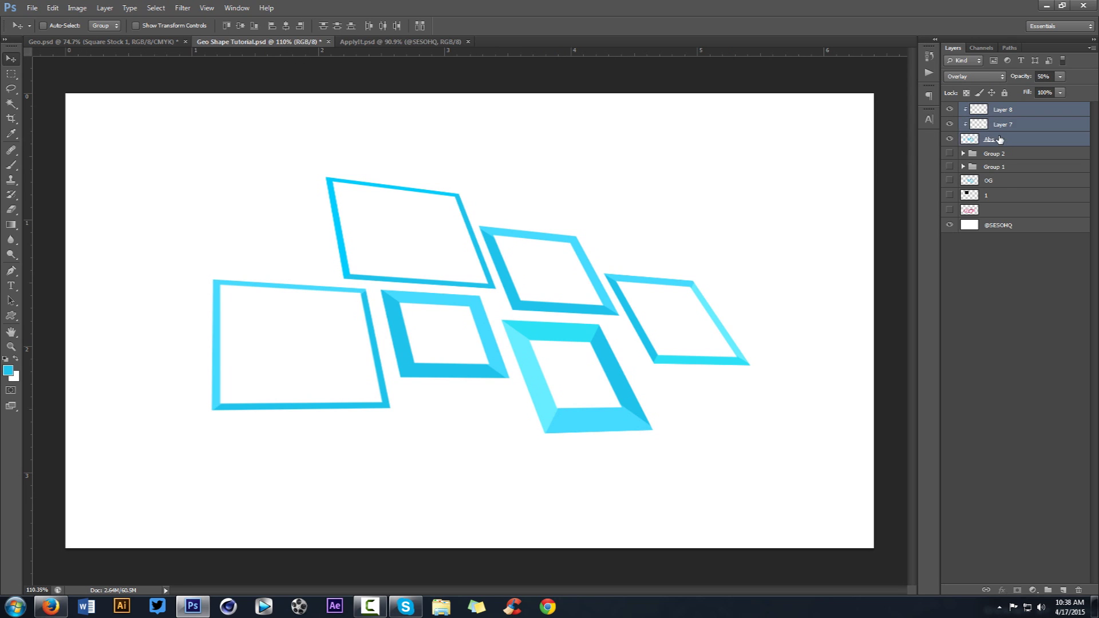
{"action": "key", "text": "ctrl+g"}
{"action": "left_click", "coordinate": [950, 108]}
Step: Show the OG layer and apply a white Color Overlay to it at 100% opacity
{"action": "left_click", "coordinate": [990, 149]}
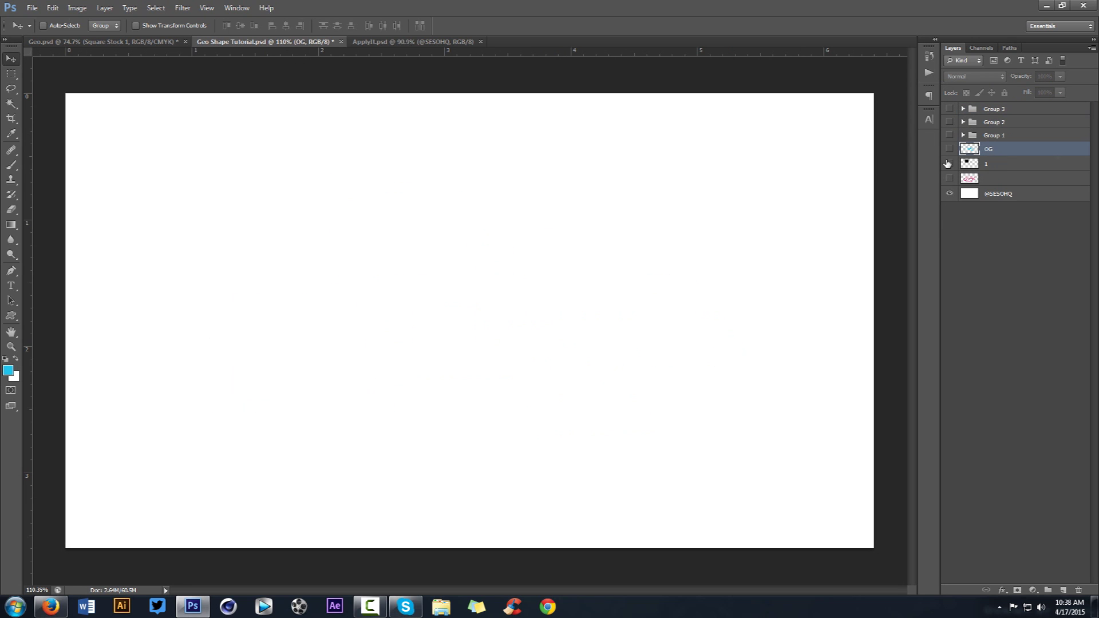
{"action": "double_click", "coordinate": [1020, 151]}
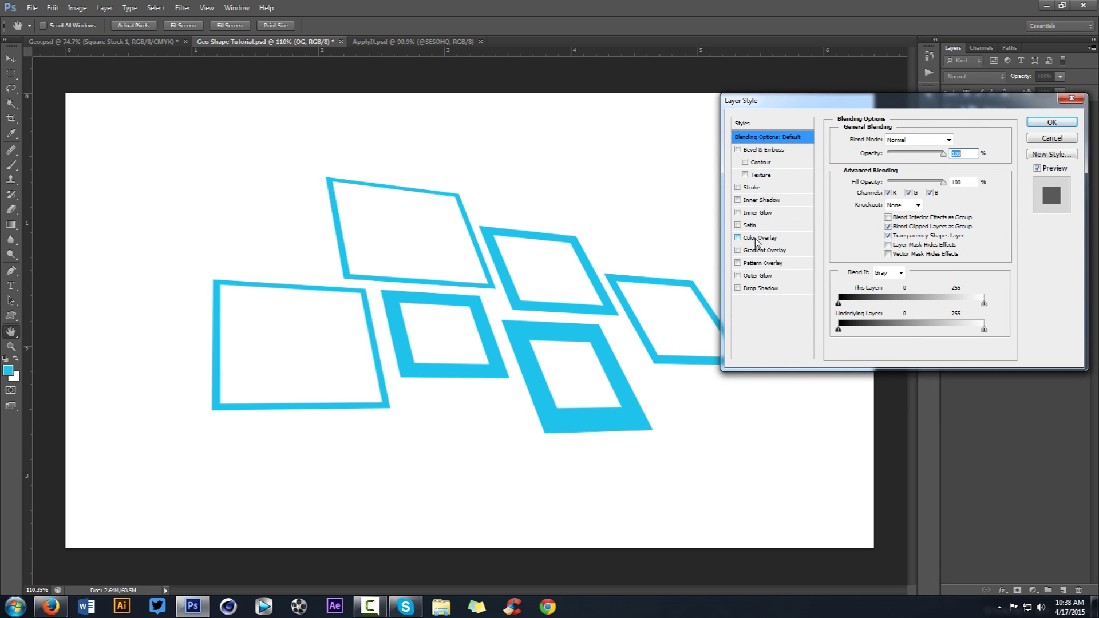
{"action": "left_click", "coordinate": [758, 239]}
{"action": "left_click", "coordinate": [960, 140]}
{"action": "left_click", "coordinate": [569, 443]}
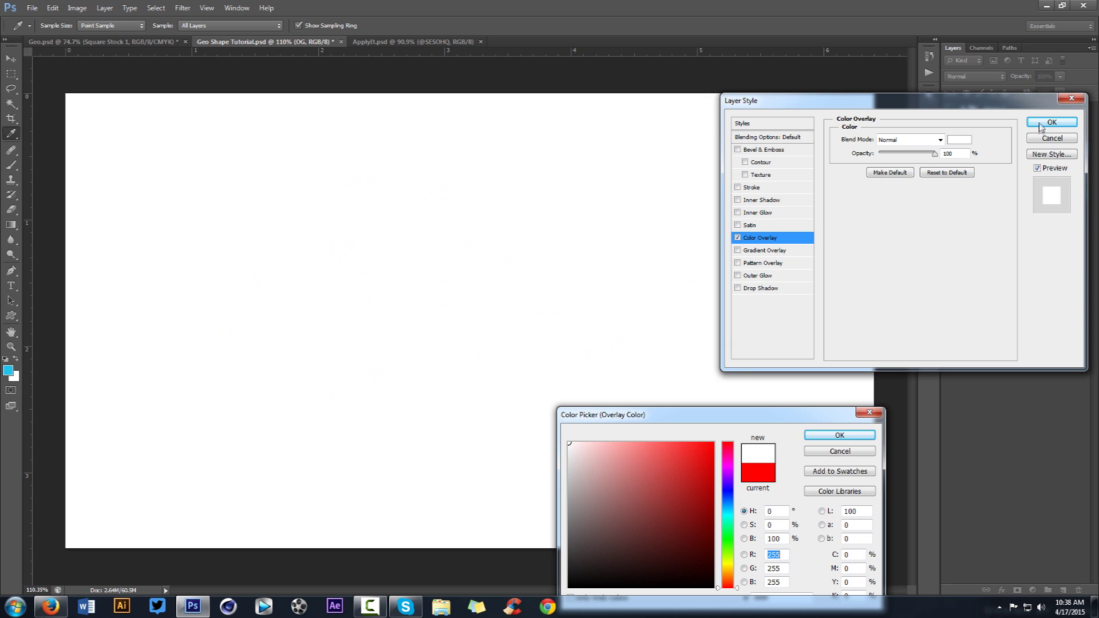
{"action": "key", "text": "Return"}
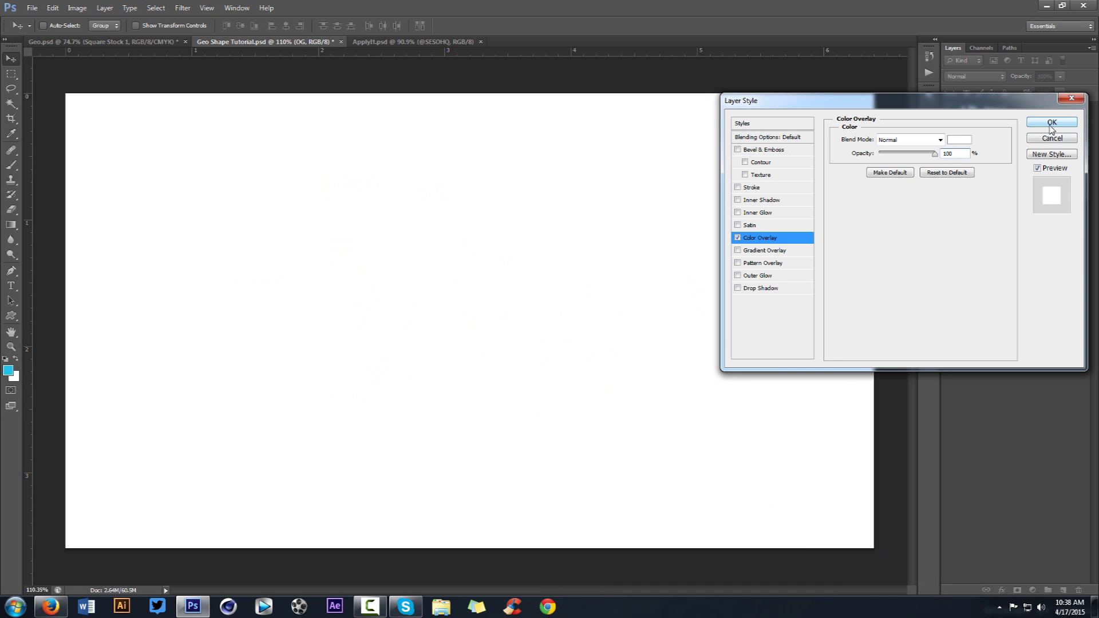
{"action": "left_click", "coordinate": [1051, 123]}
Step: Fill the bottom background layer with black
{"action": "left_click", "coordinate": [999, 217]}
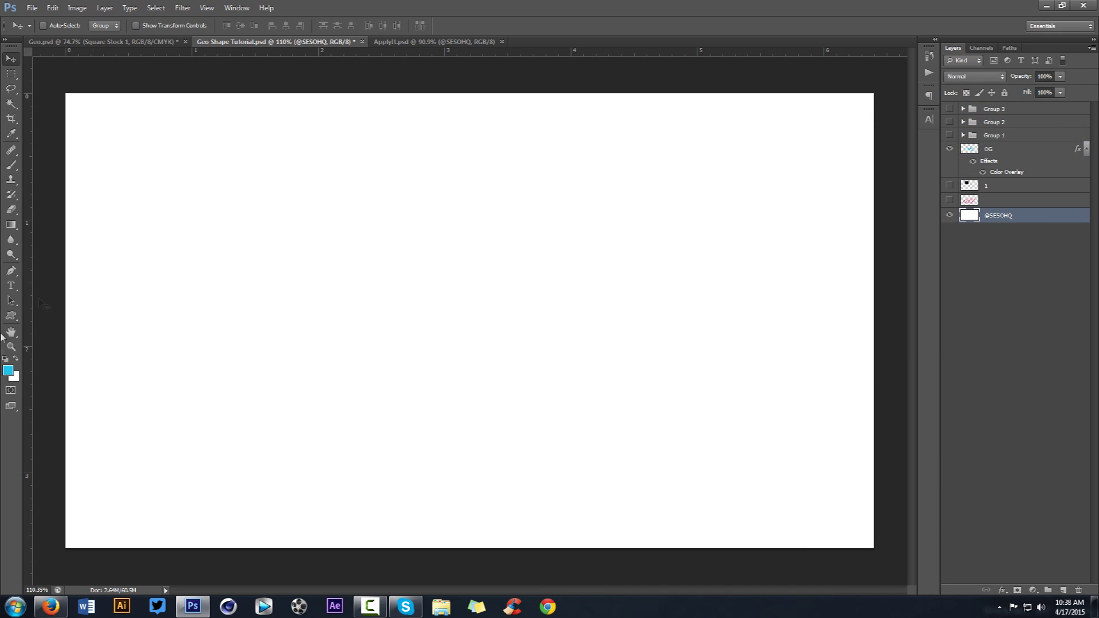
{"action": "key", "text": "alt+BackSpace"}
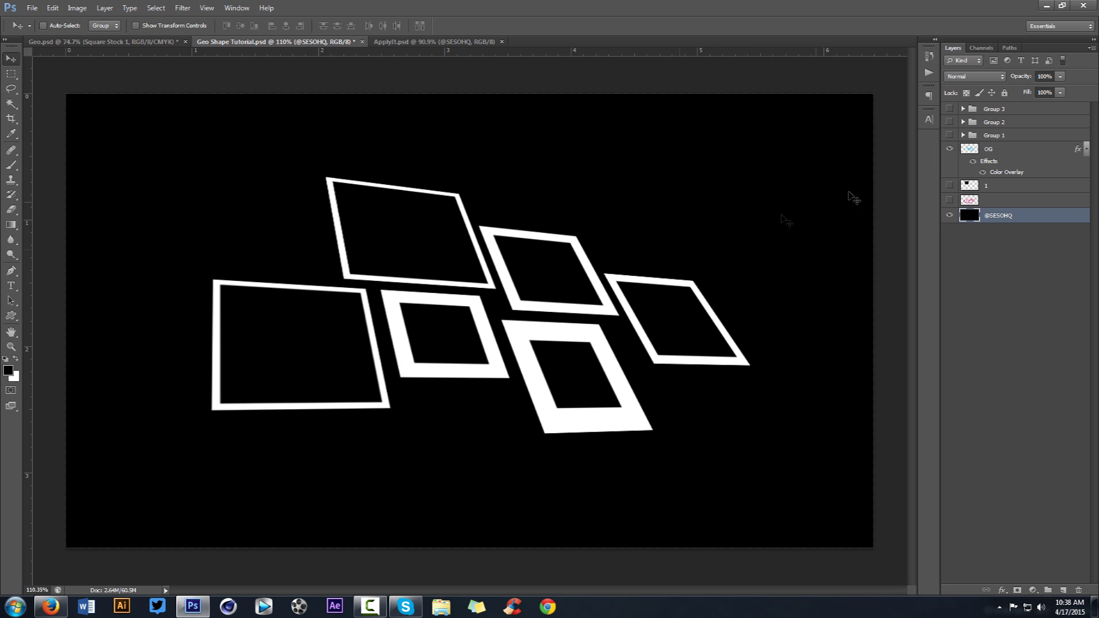
Step: Rasterize the OG layer's style
{"action": "left_click", "coordinate": [1074, 152]}
{"action": "right_click", "coordinate": [1084, 152]}
{"action": "left_click", "coordinate": [1036, 246]}
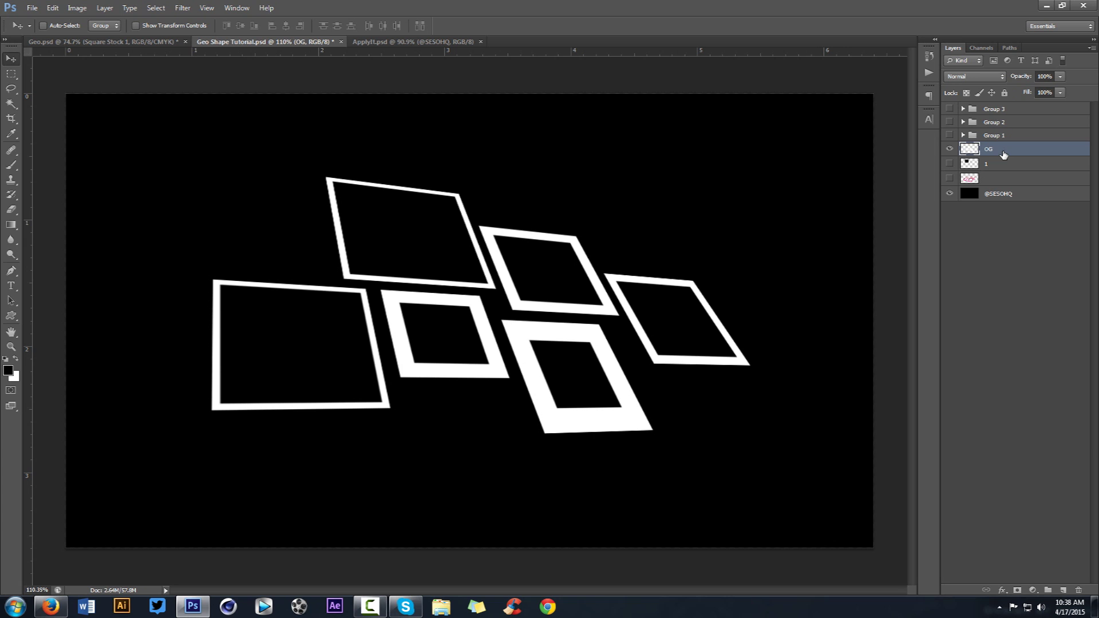
Step: Duplicate the OG layer and clip the copy to the original
{"action": "key", "text": "ctrl+j"}
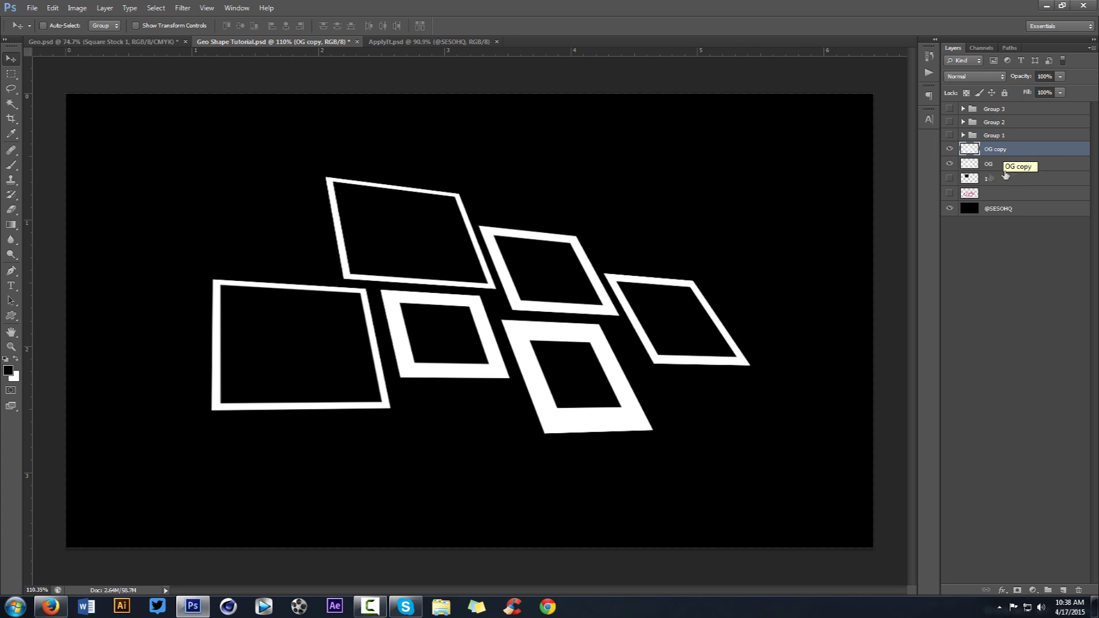
{"action": "right_click", "coordinate": [999, 154]}
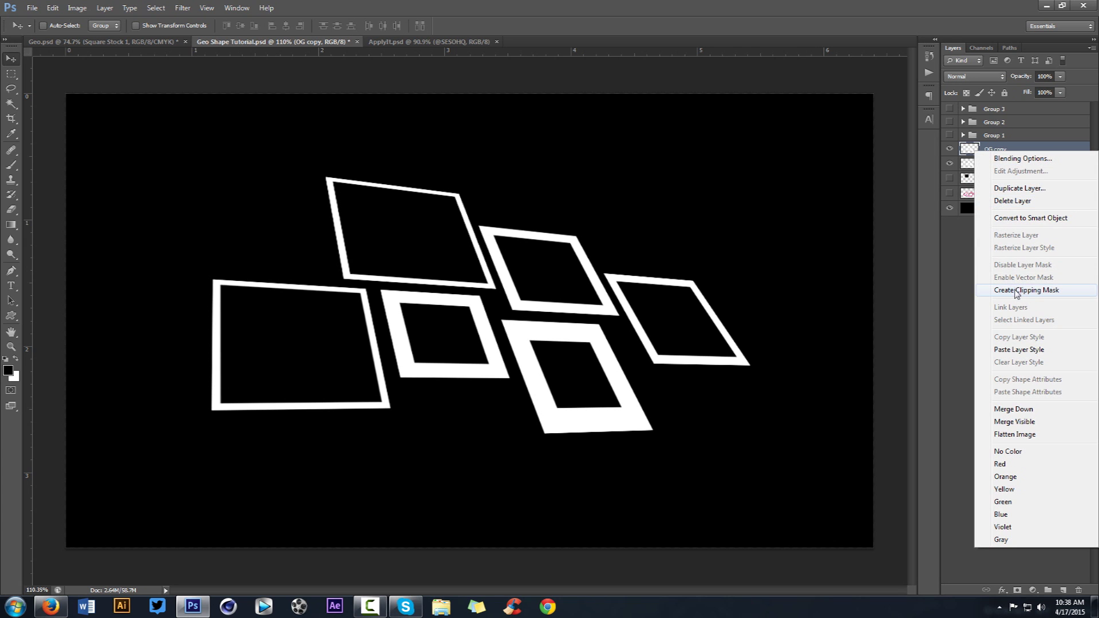
{"action": "left_click", "coordinate": [1017, 283]}
Step: Apply a pure red (255, 0, 0) Color Overlay to the clipped OG copy
{"action": "double_click", "coordinate": [1042, 154]}
{"action": "left_click", "coordinate": [760, 237]}
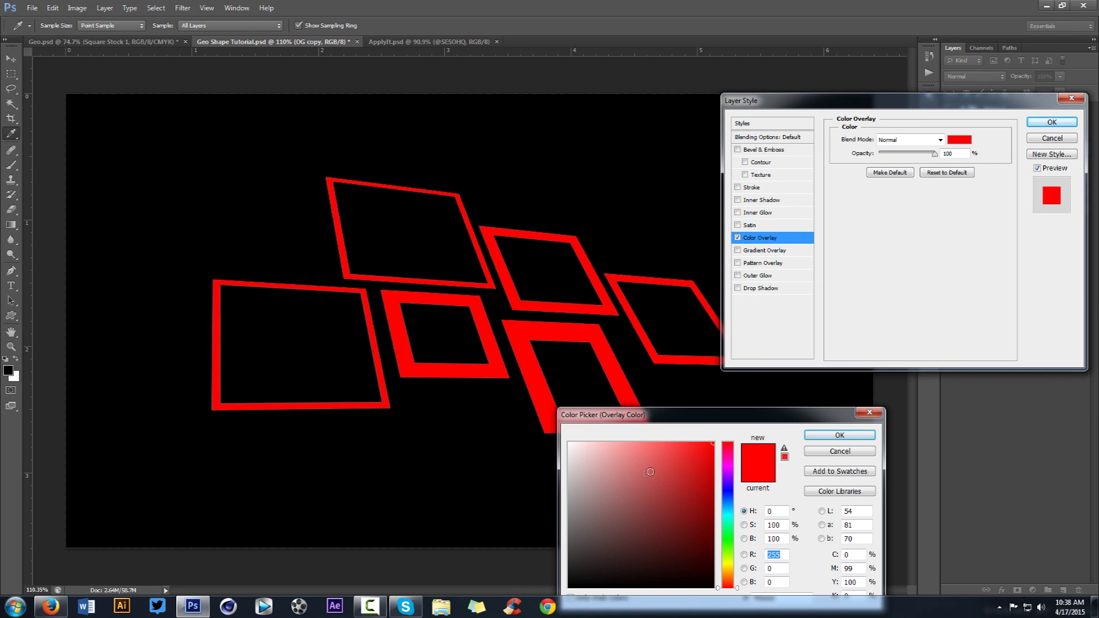
{"action": "left_click", "coordinate": [663, 468]}
{"action": "left_click", "coordinate": [714, 443]}
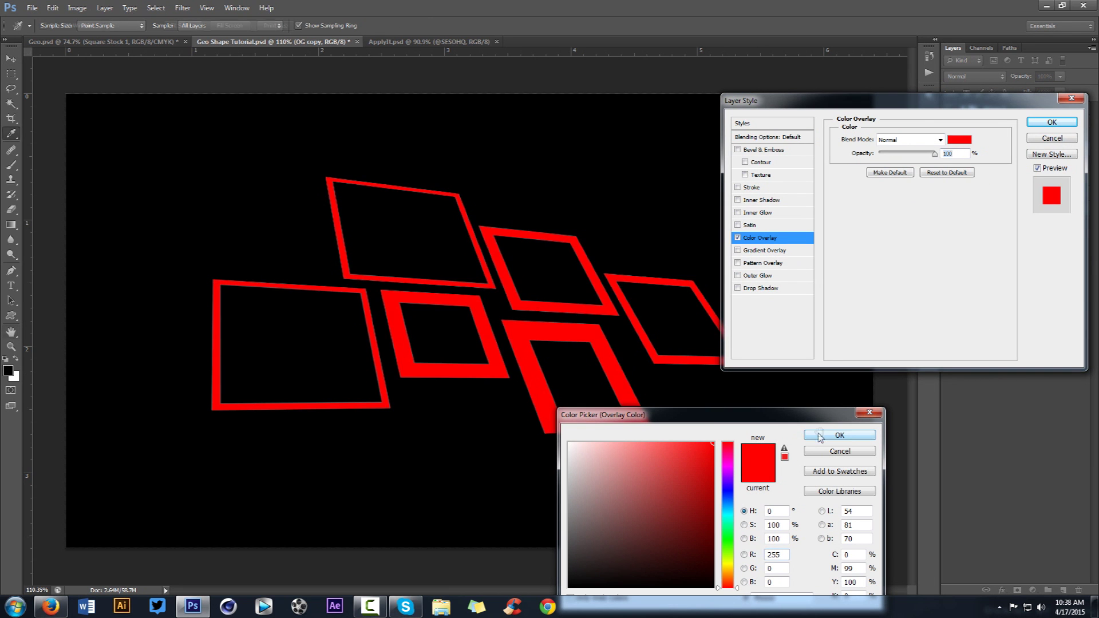
{"action": "left_click", "coordinate": [840, 435]}
{"action": "left_click", "coordinate": [1052, 123]}
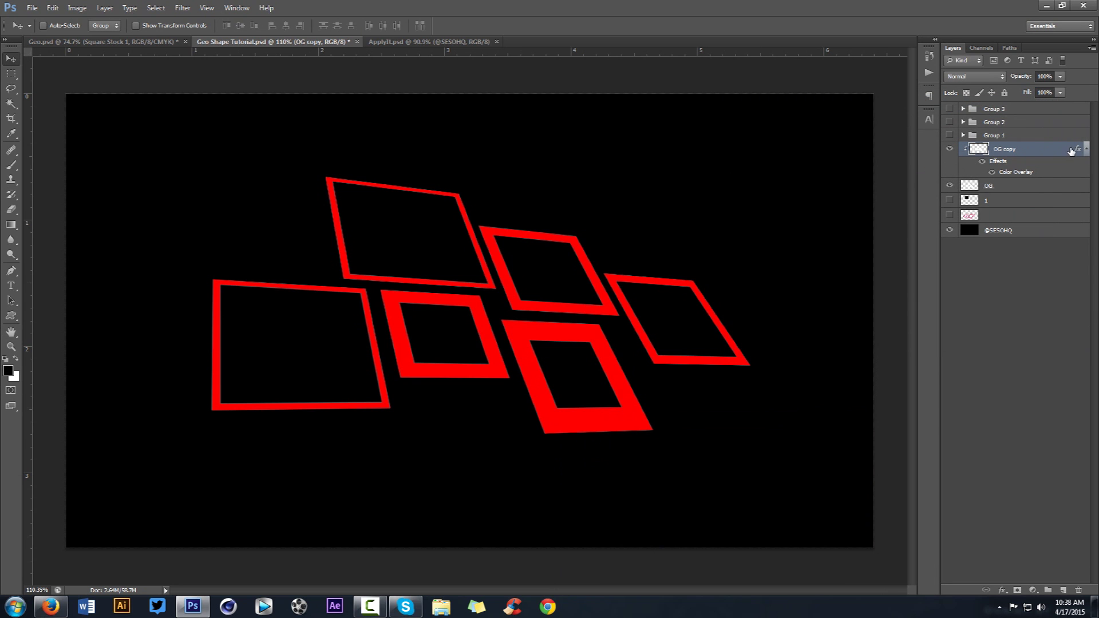
Step: Rasterize the layer style of the clipped red OG copy and offset it up and to the left of the white frames
{"action": "right_click", "coordinate": [1086, 150]}
{"action": "left_click", "coordinate": [1029, 251]}
{"action": "left_click_drag", "start_coordinate": [575, 266], "coordinate": [514, 245]}
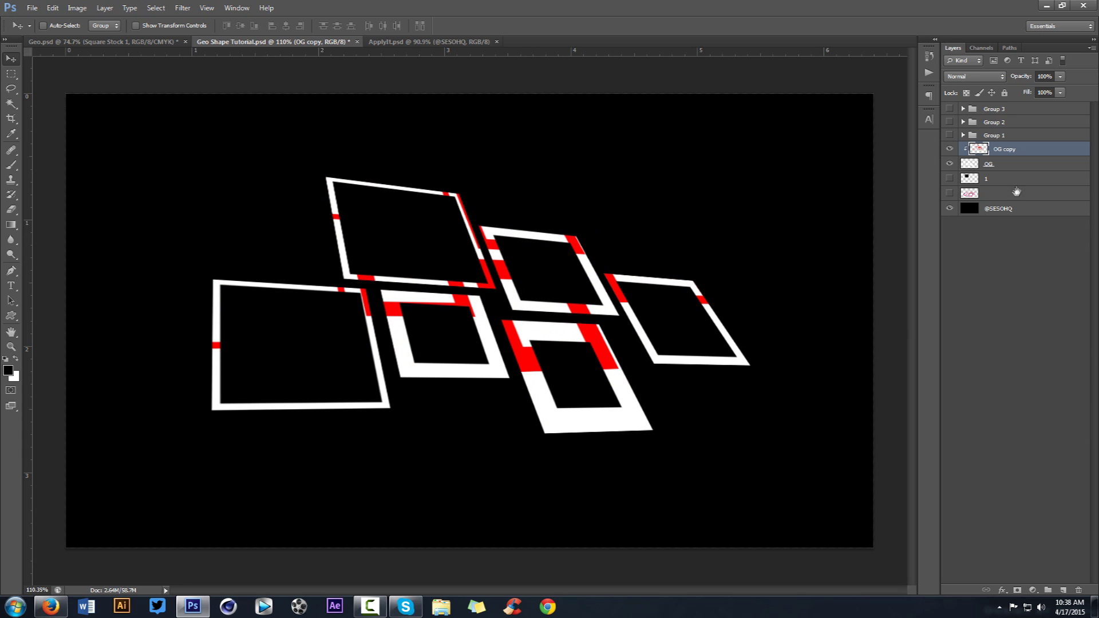
{"action": "left_click", "coordinate": [984, 164]}
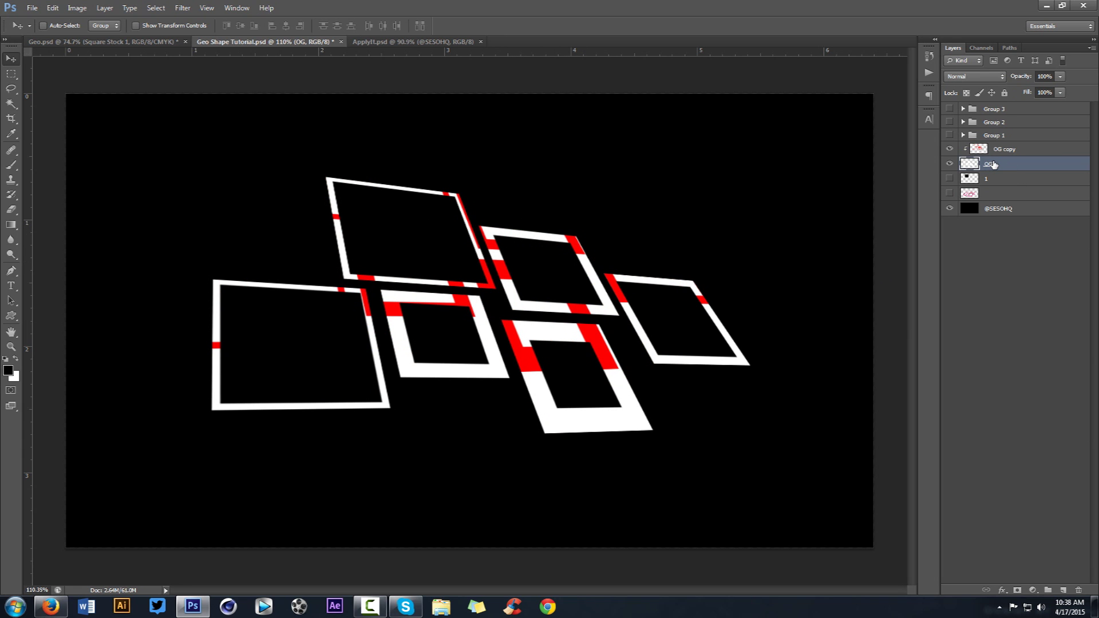
{"action": "left_click", "coordinate": [1000, 154]}
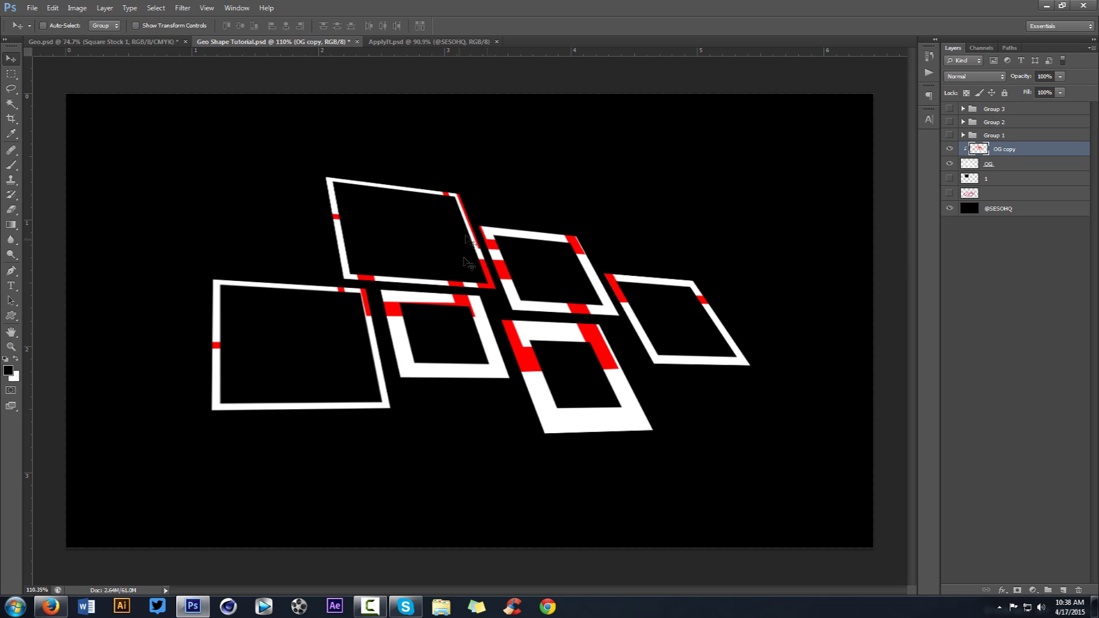
Step: Duplicate the red OG copy, clip the duplicate to the OG frames and shift it down and to the left
{"action": "left_click", "coordinate": [994, 166]}
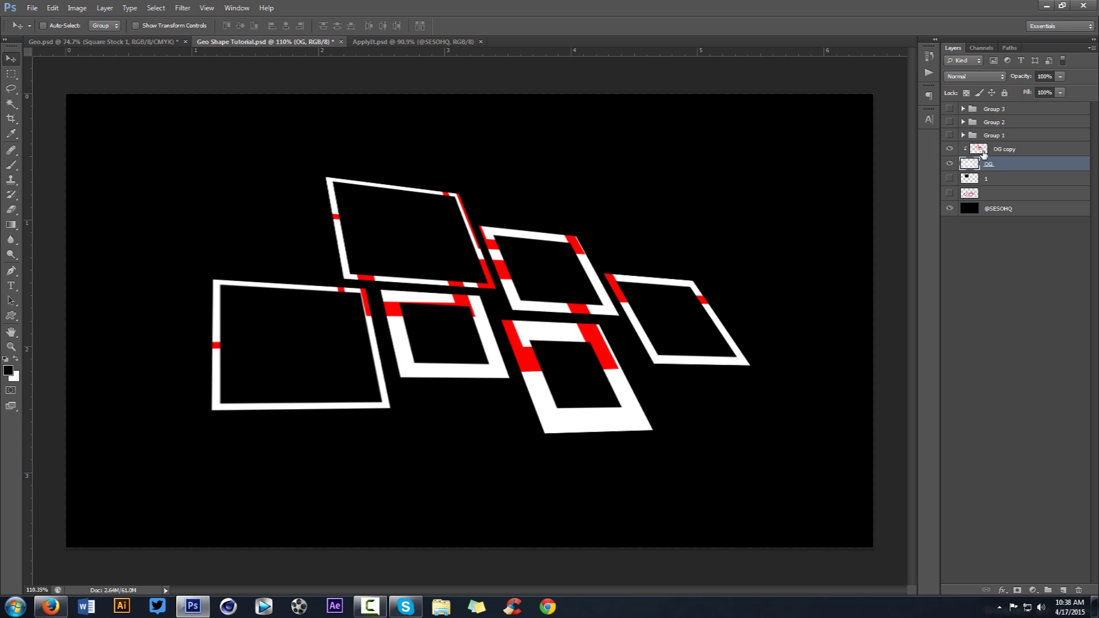
{"action": "left_click", "coordinate": [982, 151]}
{"action": "right_click", "coordinate": [1025, 155]}
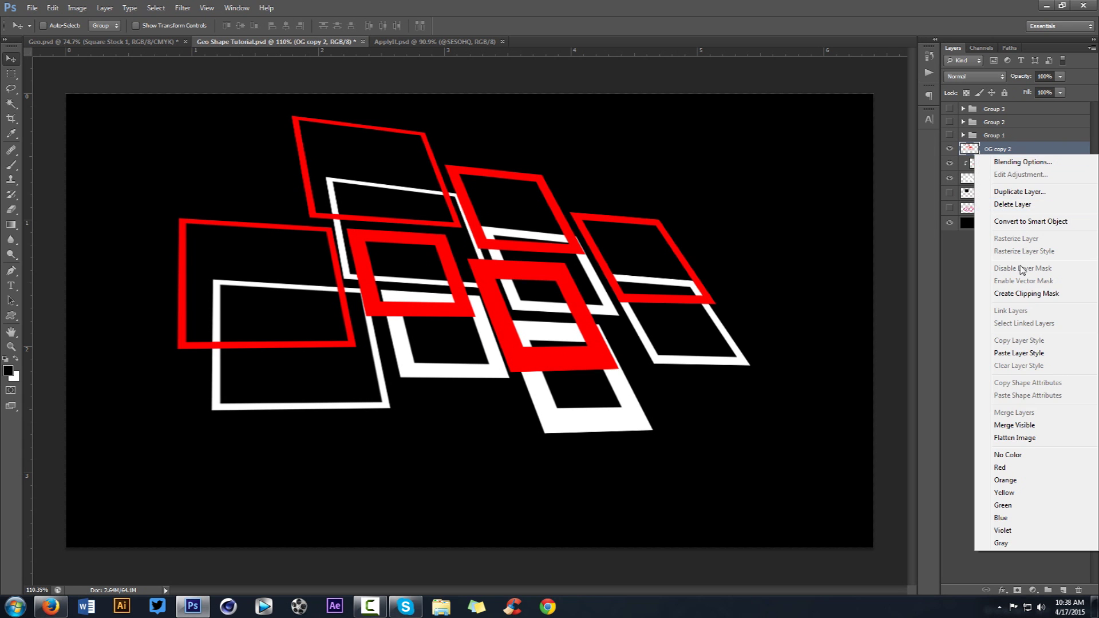
{"action": "left_click", "coordinate": [1025, 298]}
{"action": "left_click_drag", "start_coordinate": [522, 207], "coordinate": [461, 297]}
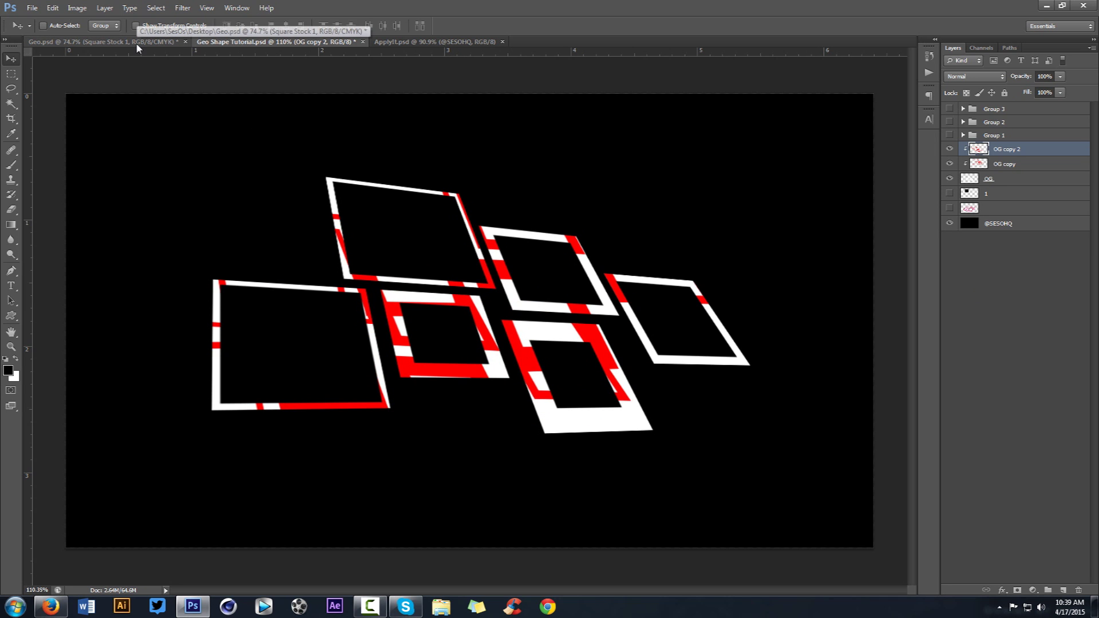
Step: Reposition OG copy with OG copy 2 hidden, and with OG copy 2 shown again move it to the right
{"action": "left_click", "coordinate": [950, 149]}
{"action": "left_click", "coordinate": [1007, 164]}
{"action": "mouse_move", "coordinate": [579, 224]}
{"action": "left_mouse_down"}
{"action": "mouse_move", "coordinate": [598, 238]}
{"action": "mouse_move", "coordinate": [589, 229]}
{"action": "left_mouse_up"}
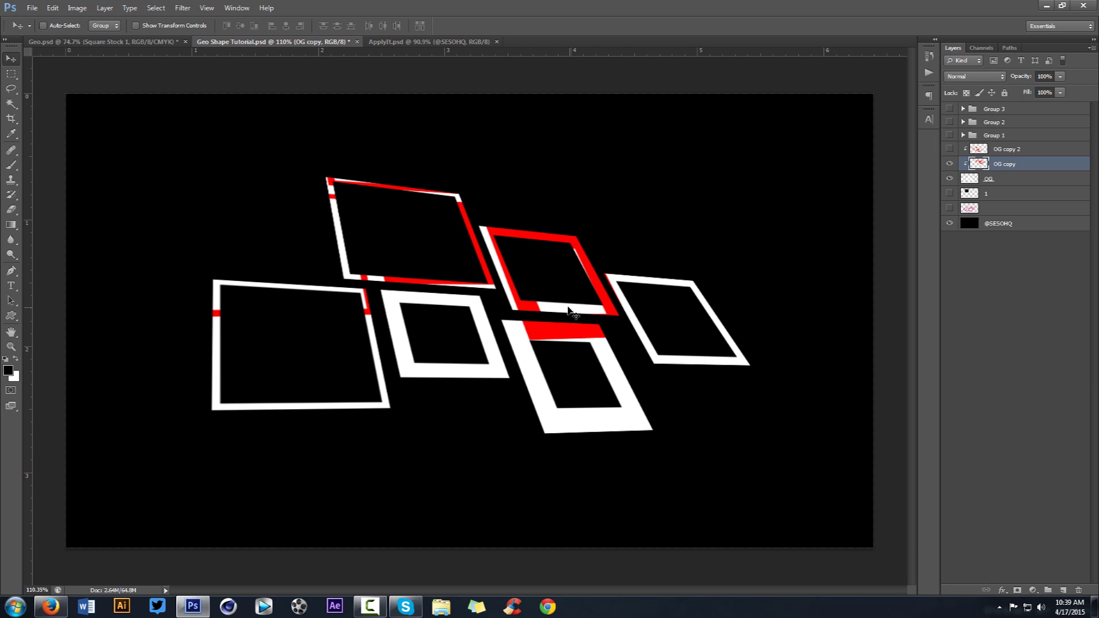
{"action": "left_click", "coordinate": [950, 149]}
{"action": "left_click", "coordinate": [1005, 149]}
{"action": "left_click_drag", "start_coordinate": [572, 223], "coordinate": [778, 196]}
Step: Duplicate OG copy 2, clip the new red copy to the OG frames and shift it to the left
{"action": "key", "text": "ctrl+j"}
{"action": "right_click", "coordinate": [1014, 151]}
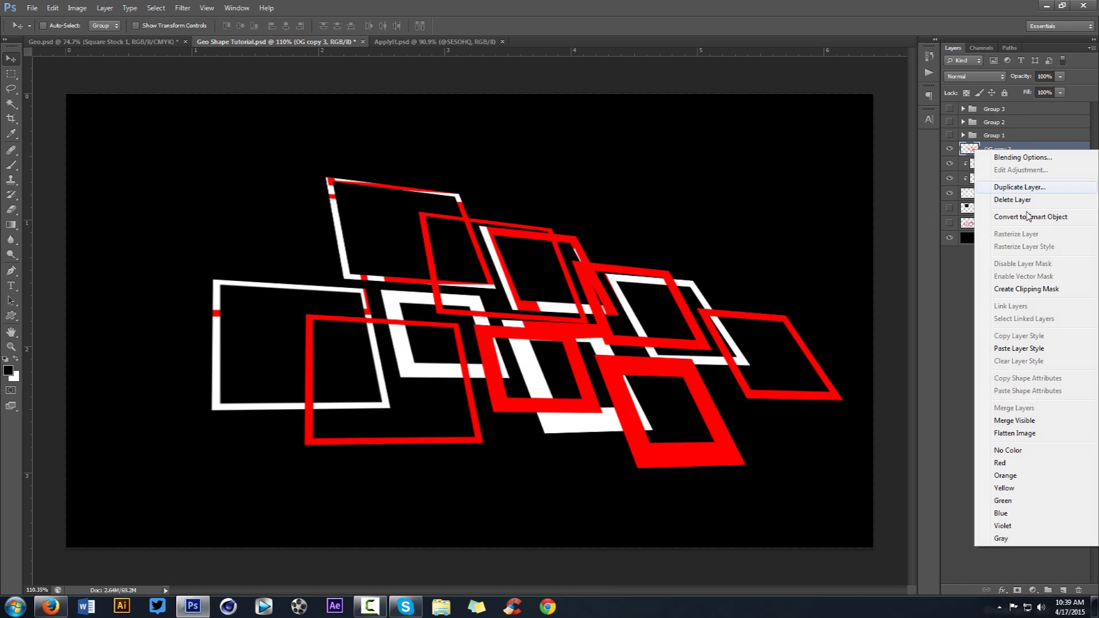
{"action": "left_click", "coordinate": [1017, 293]}
{"action": "left_click_drag", "start_coordinate": [653, 264], "coordinate": [462, 218]}
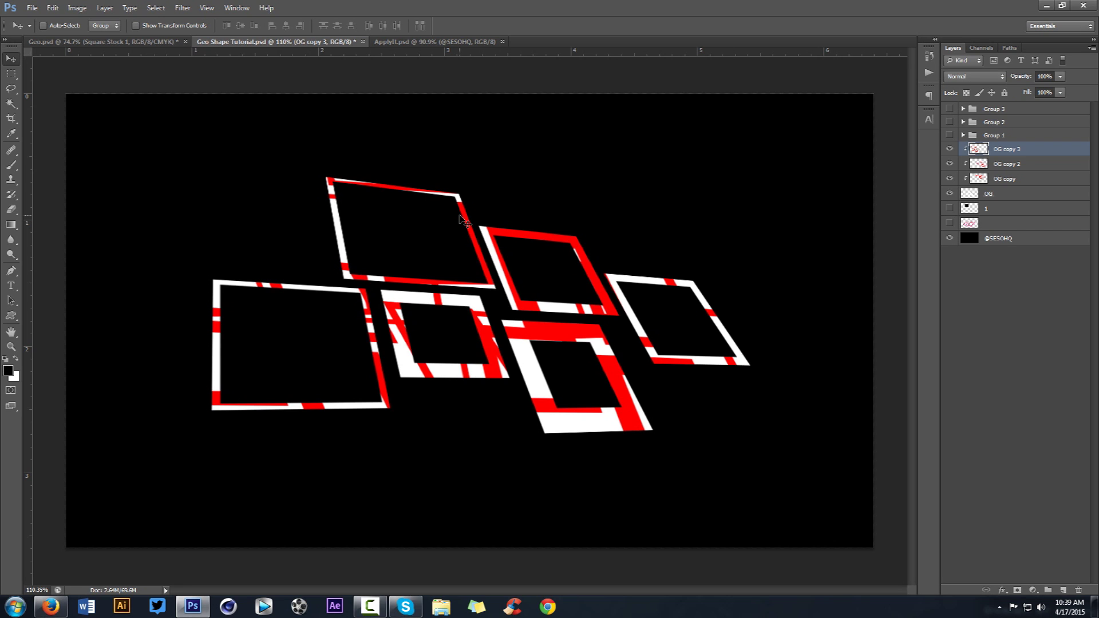
Step: Duplicate the white OG base layer beneath the three clipped red copies
{"action": "left_click", "coordinate": [1008, 196]}
{"action": "key", "text": "ctrl+j"}
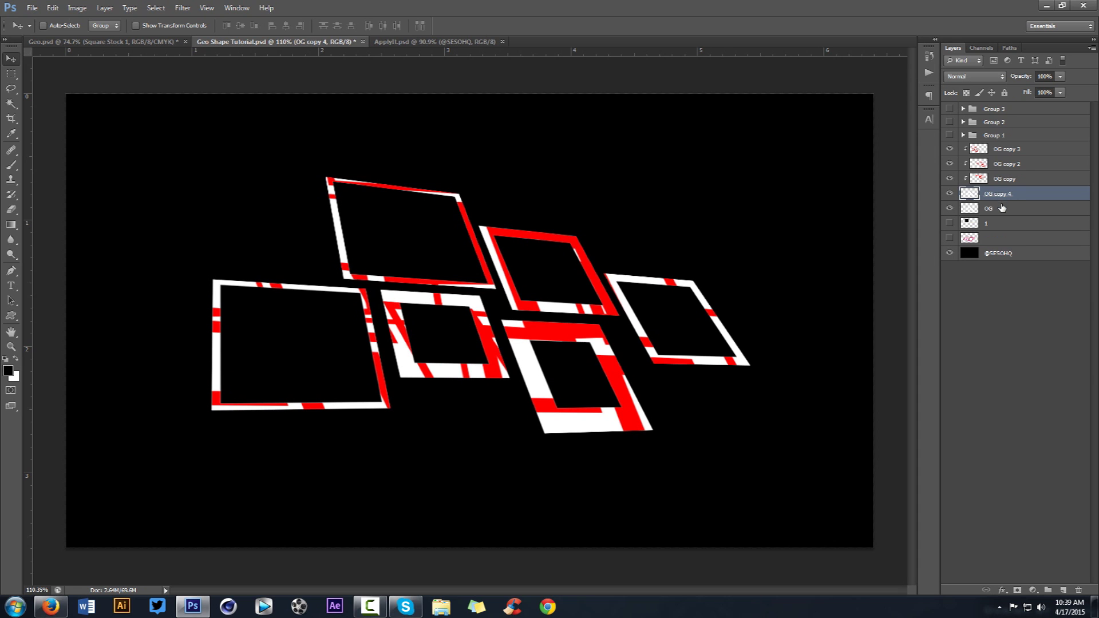
Step: Try merging the duplicated OG base with its three clipped red copies and check the result with the original OG hidden
{"action": "left_click", "coordinate": [1014, 151], "text": "shift"}
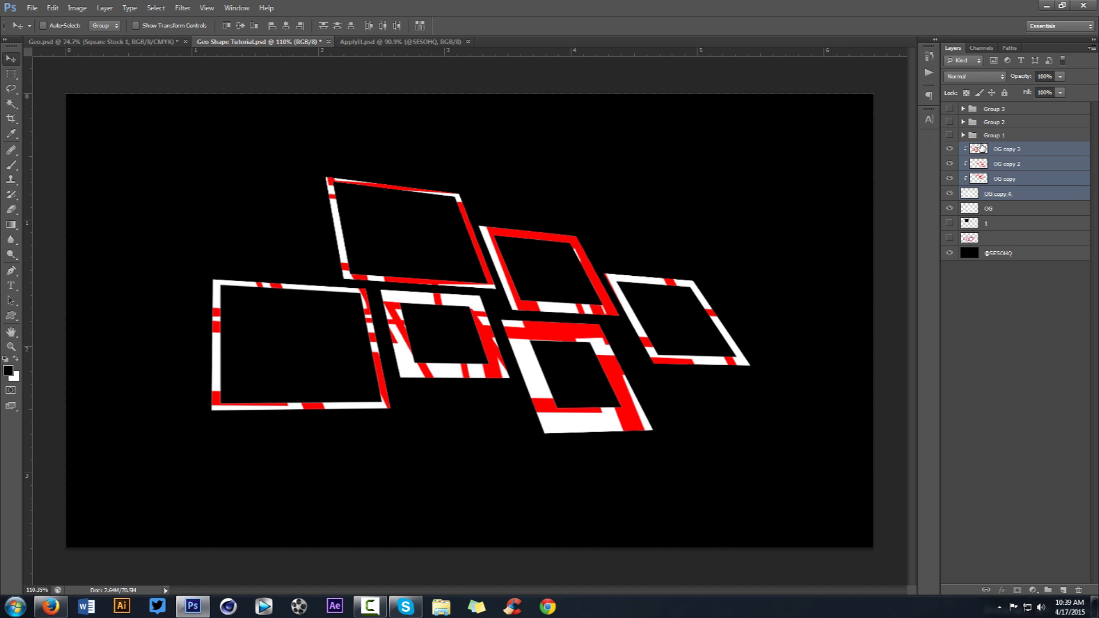
{"action": "key", "text": "ctrl+e"}
{"action": "left_click", "coordinate": [950, 164]}
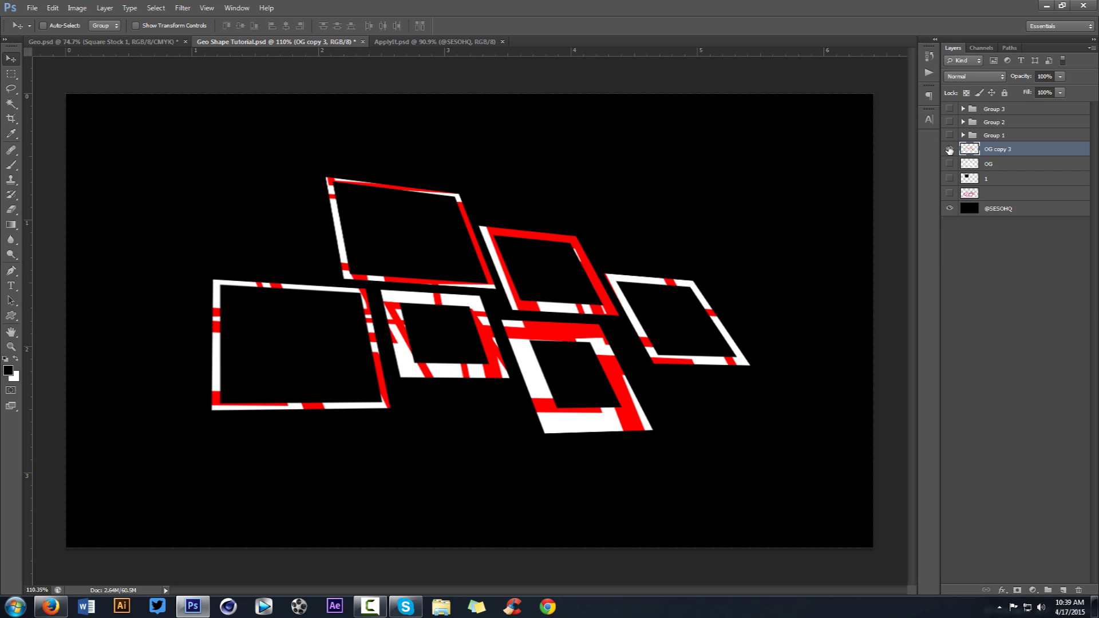
{"action": "left_click", "coordinate": [950, 150]}
{"action": "left_click", "coordinate": [949, 150]}
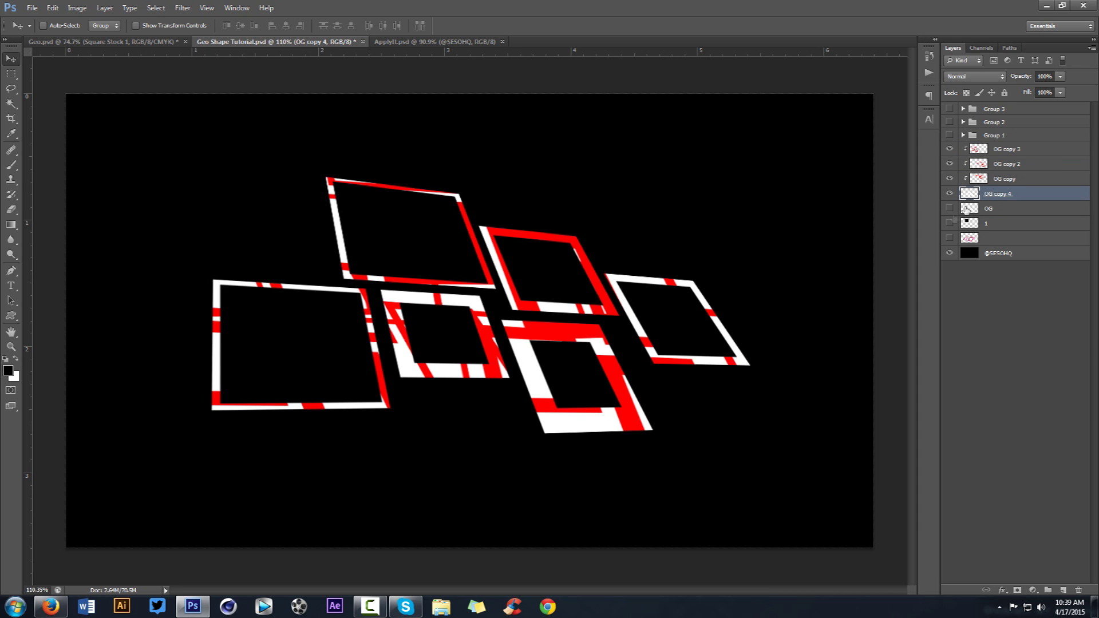
Step: Merge only the three clipped red OG copies into a single layer above the white OG copy 4
{"action": "left_click", "coordinate": [1011, 178]}
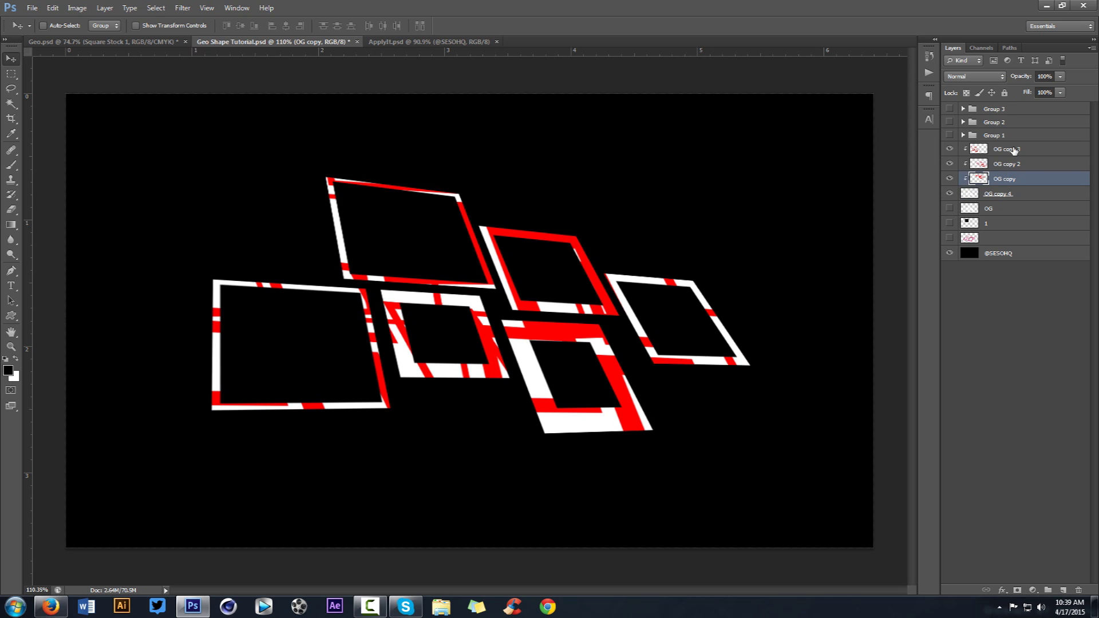
{"action": "left_click", "coordinate": [1014, 150], "text": "shift"}
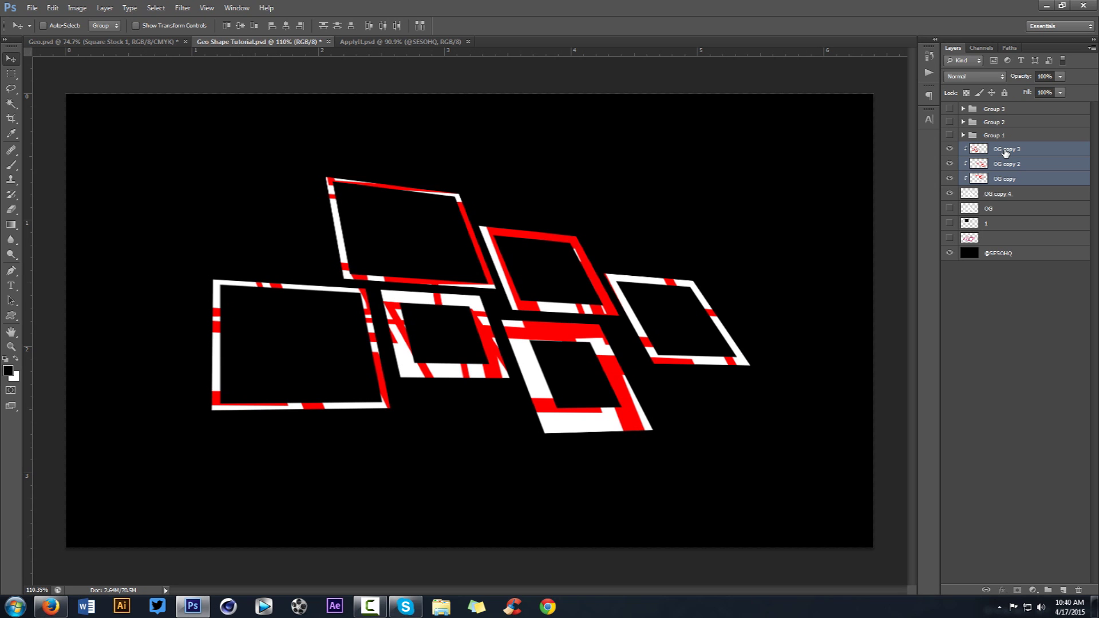
{"action": "key", "text": "ctrl+e"}
{"action": "right_click", "coordinate": [1006, 152]}
{"action": "left_click", "coordinate": [1020, 292]}
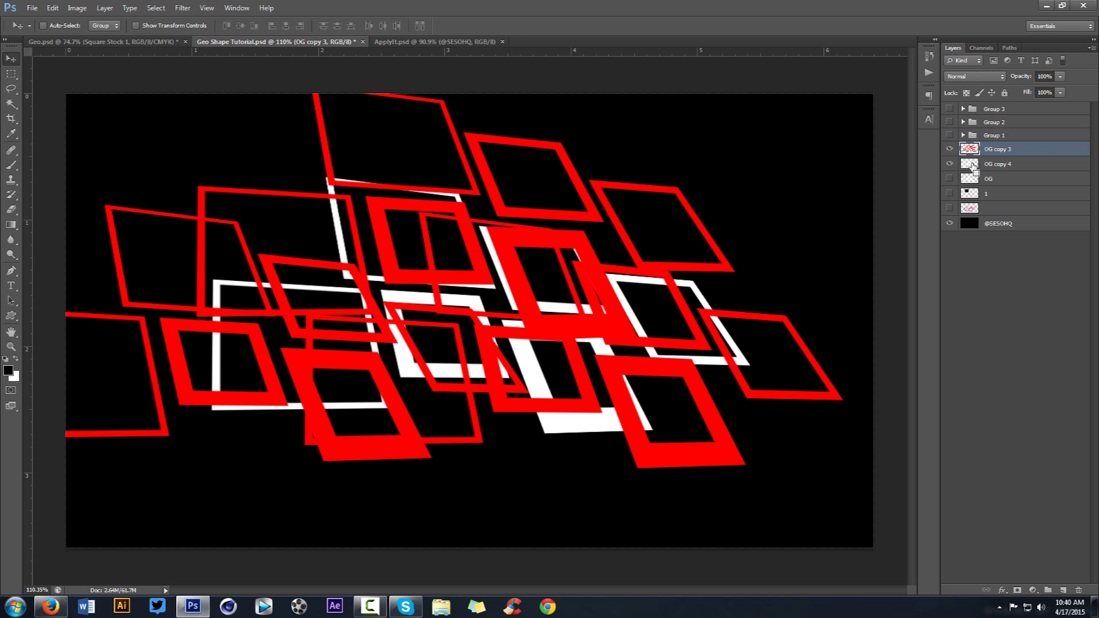
Step: Load the OG copy 4 frames as a selection and hide that layer, keeping the merged red layer visible
{"action": "left_click", "coordinate": [973, 166], "text": "ctrl"}
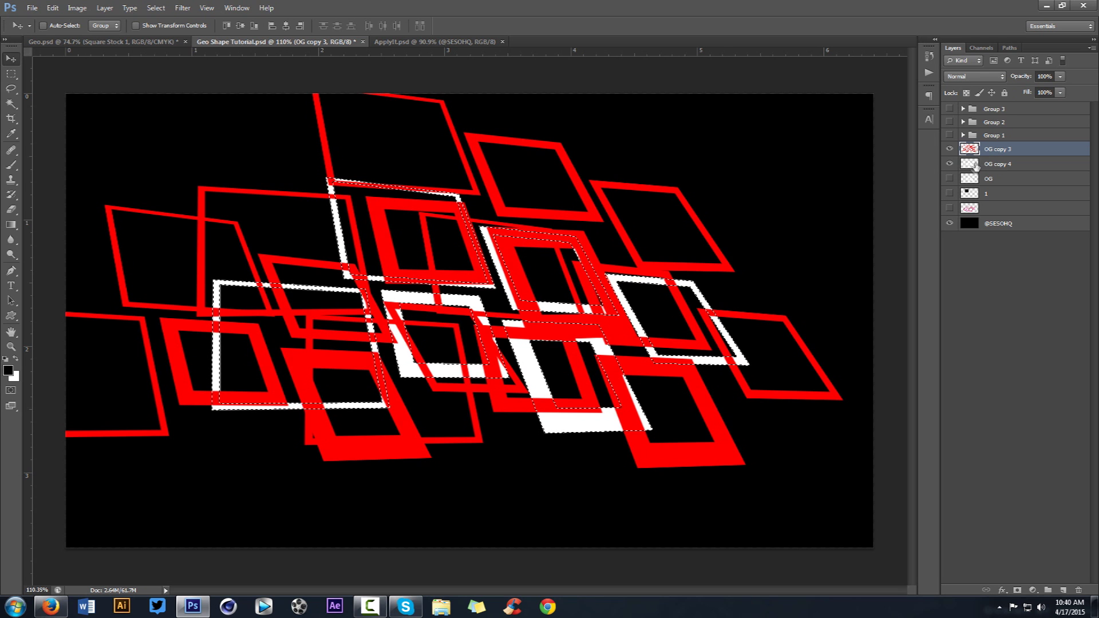
{"action": "left_click", "coordinate": [950, 148]}
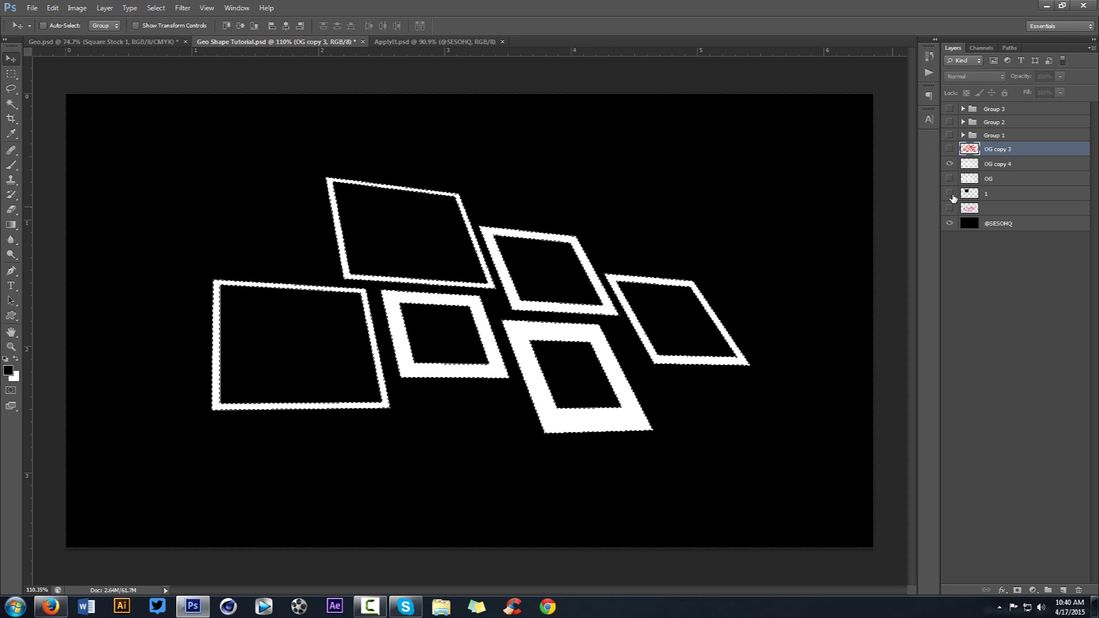
{"action": "left_click", "coordinate": [950, 149]}
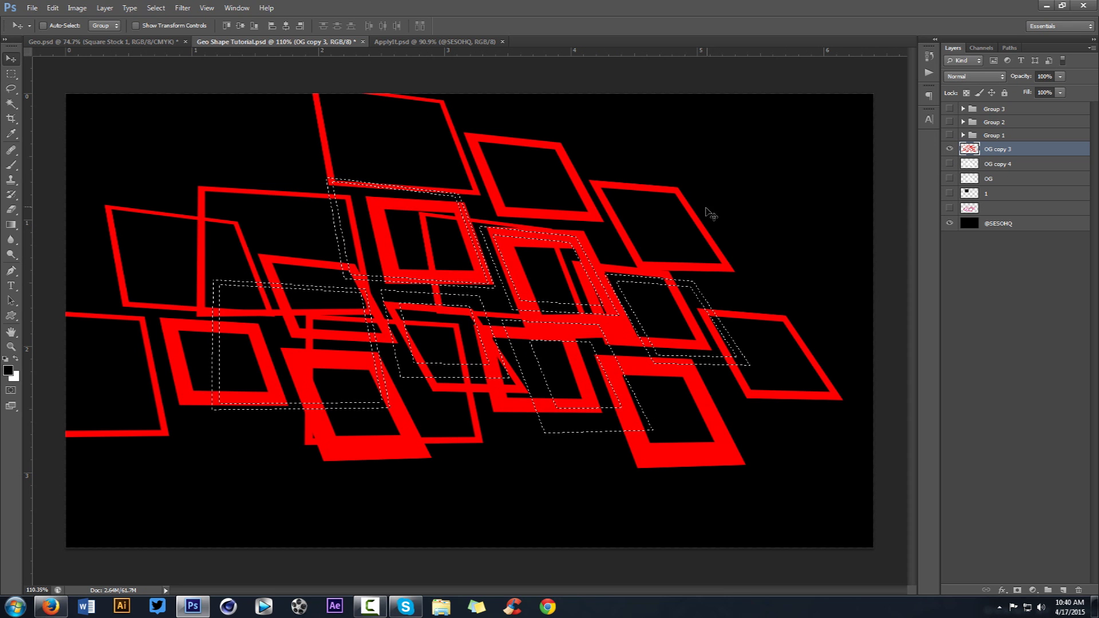
Step: Invert the frame selection, delete the red areas outside the frames from the OG copy 3 layer and deselect
{"action": "key", "text": "m"}
{"action": "left_click_drag", "start_coordinate": [15, 80], "coordinate": [51, 76]}
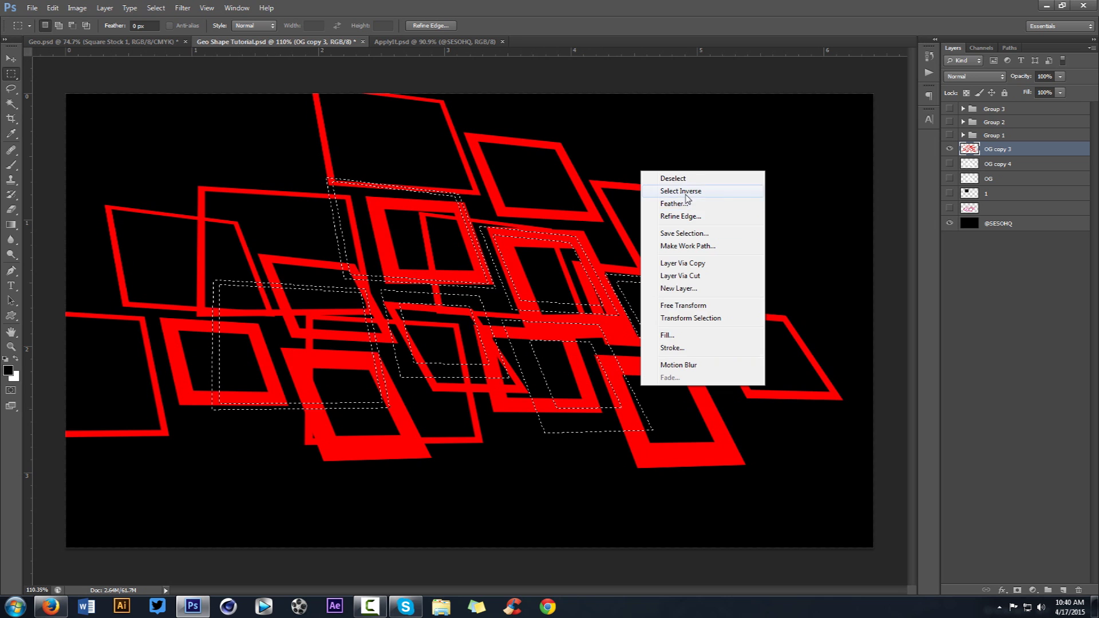
{"action": "left_click", "coordinate": [687, 195]}
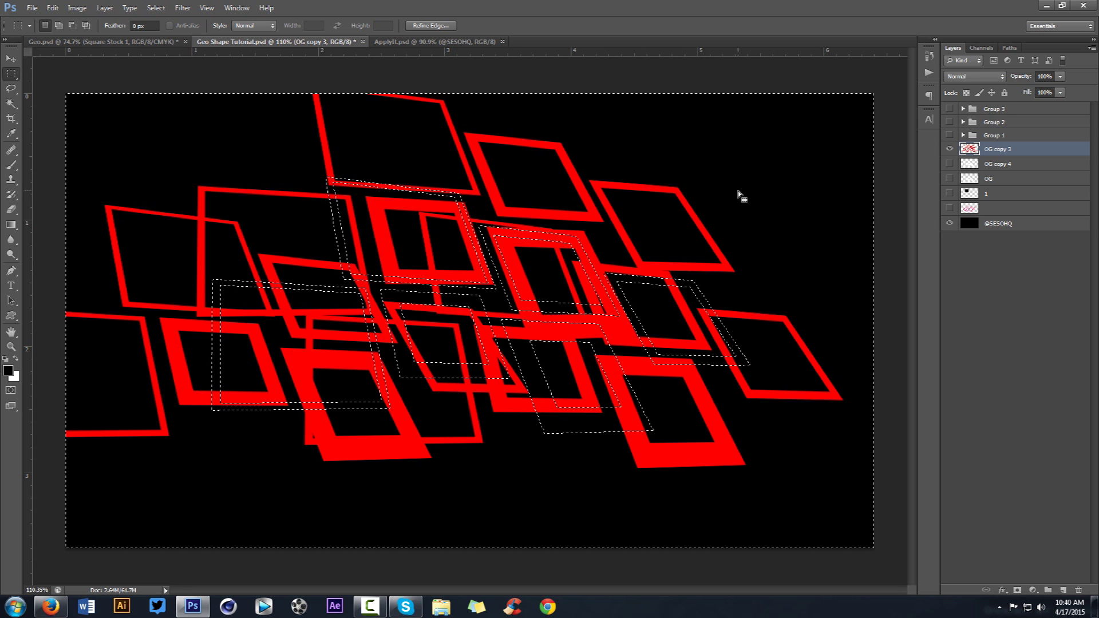
{"action": "key", "text": "Delete"}
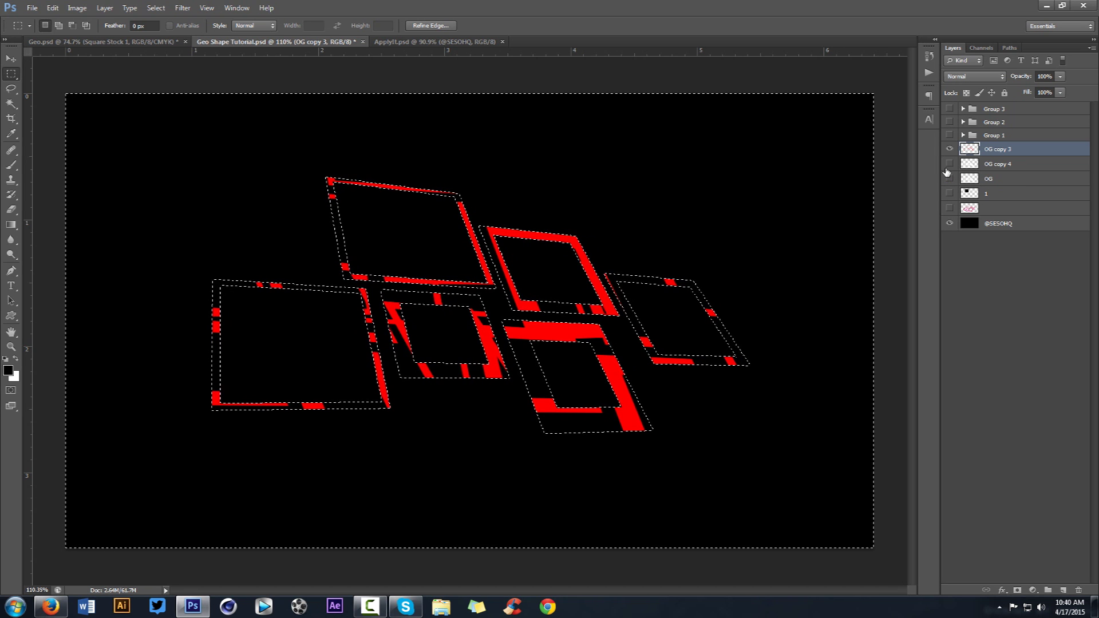
{"action": "key", "text": "ctrl+d"}
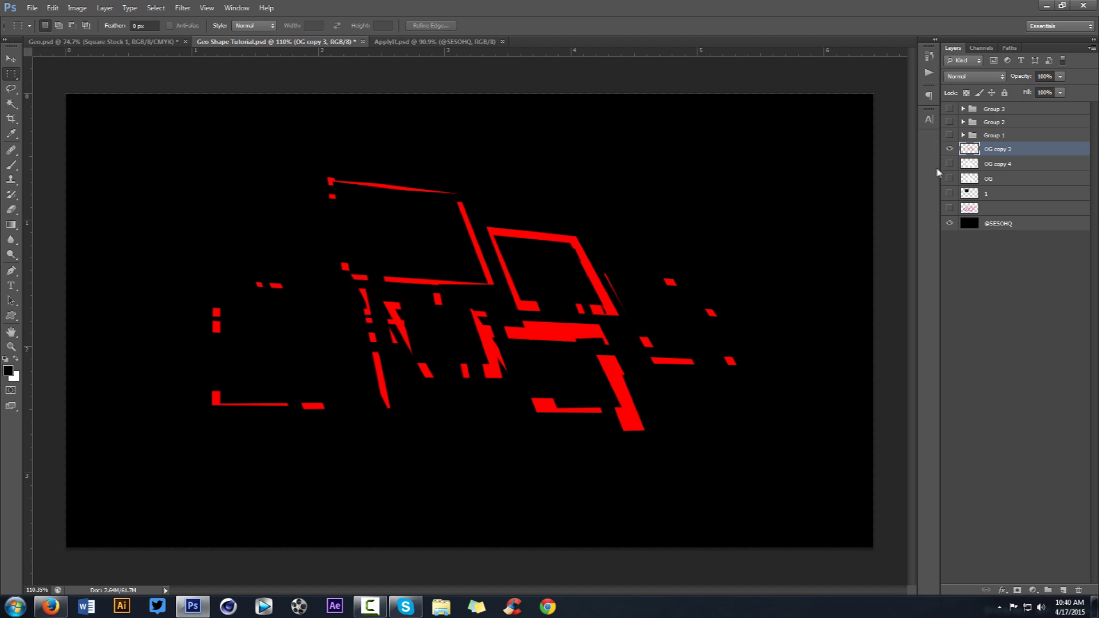
{"action": "key", "text": "v"}
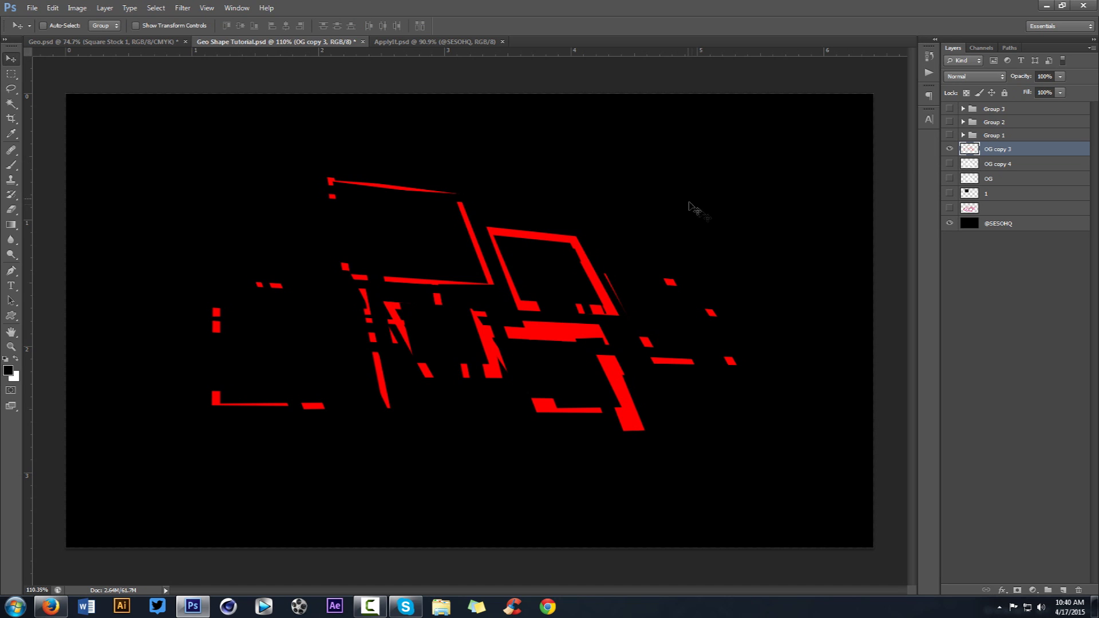
Step: Copy the trimmed red fragments layer, OG copy 3, into the Geo.psd document
{"action": "left_click", "coordinate": [949, 149]}
{"action": "left_click", "coordinate": [949, 165]}
{"action": "left_click", "coordinate": [951, 150]}
{"action": "left_click", "coordinate": [949, 165]}
{"action": "left_click_drag", "start_coordinate": [588, 215], "coordinate": [401, 205]}
{"action": "key", "text": "h"}
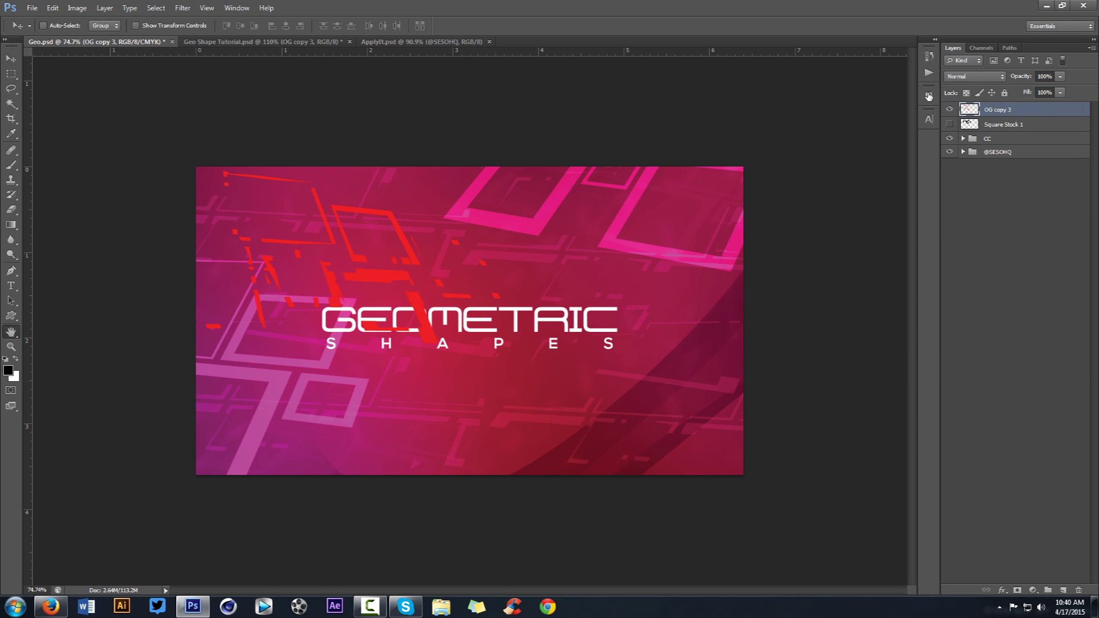
Step: Apply a black Color Overlay to the OG copy 3 layer in Geo.psd and rasterize its layer style
{"action": "double_click", "coordinate": [979, 104]}
{"action": "left_click", "coordinate": [761, 238]}
{"action": "left_click", "coordinate": [959, 140]}
{"action": "type", "text": "00"}
{"action": "left_click", "coordinate": [839, 435]}
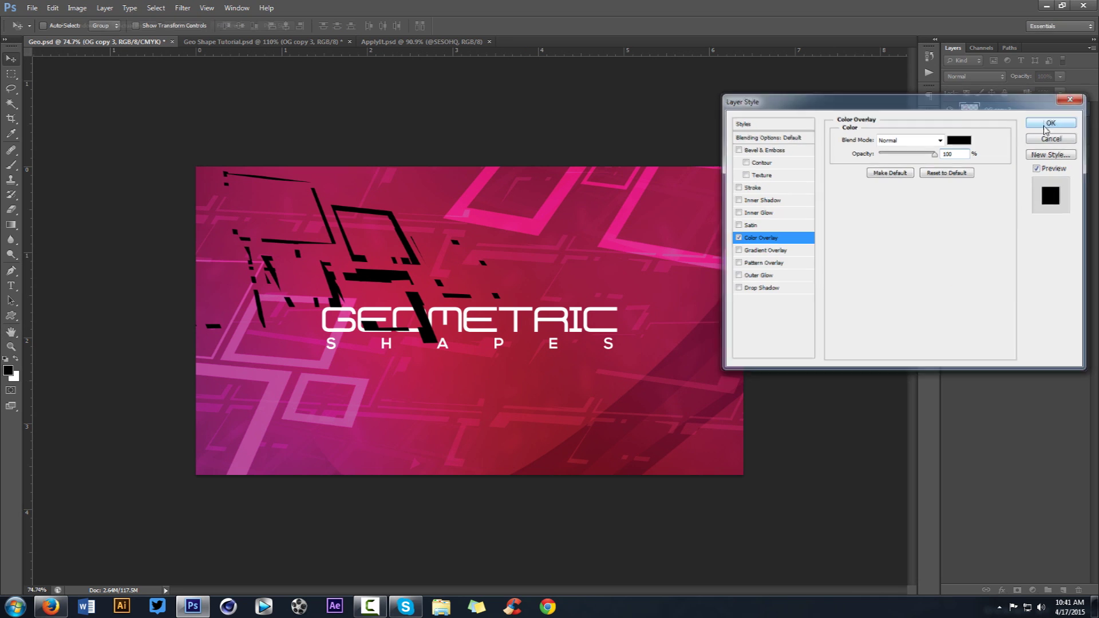
{"action": "left_click", "coordinate": [1046, 123]}
{"action": "right_click", "coordinate": [1007, 110]}
{"action": "left_click", "coordinate": [1024, 205]}
Step: Set the black fragments to Overlay blend mode at 32% opacity and reposition them above the title text
{"action": "left_click", "coordinate": [974, 76]}
{"action": "left_click", "coordinate": [969, 204]}
{"action": "left_click_drag", "start_coordinate": [475, 304], "coordinate": [473, 258]}
{"action": "left_click", "coordinate": [1059, 76]}
{"action": "left_click_drag", "start_coordinate": [1059, 90], "coordinate": [1021, 89]}
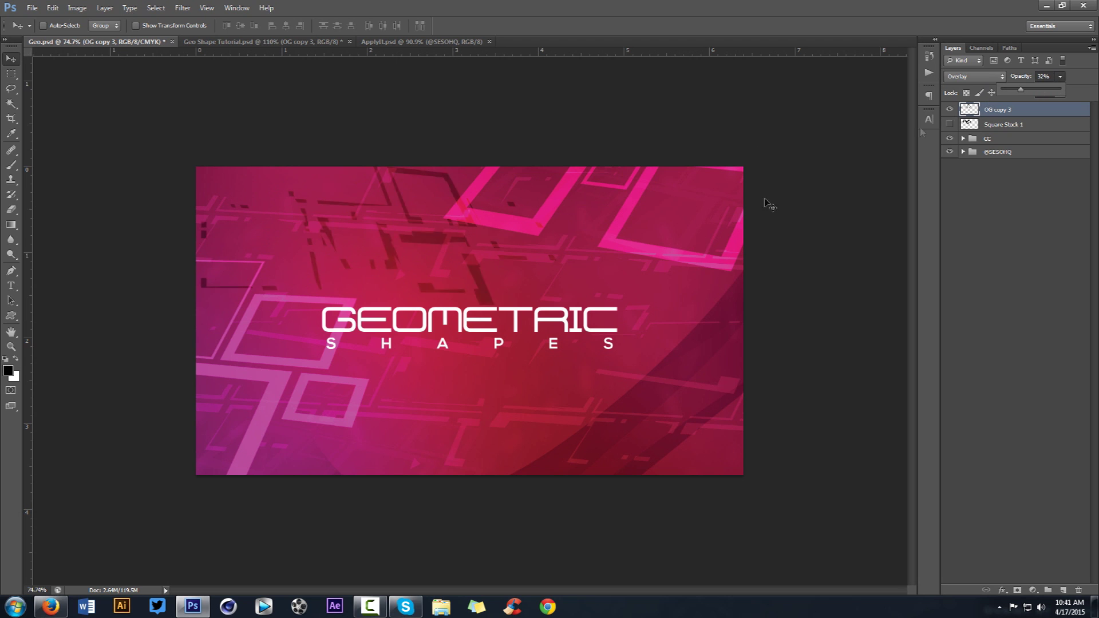
Step: Copy the fragments layer into ApplyIt.psd and give it a white Color Overlay
{"action": "left_click_drag", "start_coordinate": [482, 355], "coordinate": [448, 324]}
{"action": "double_click", "coordinate": [1031, 122]}
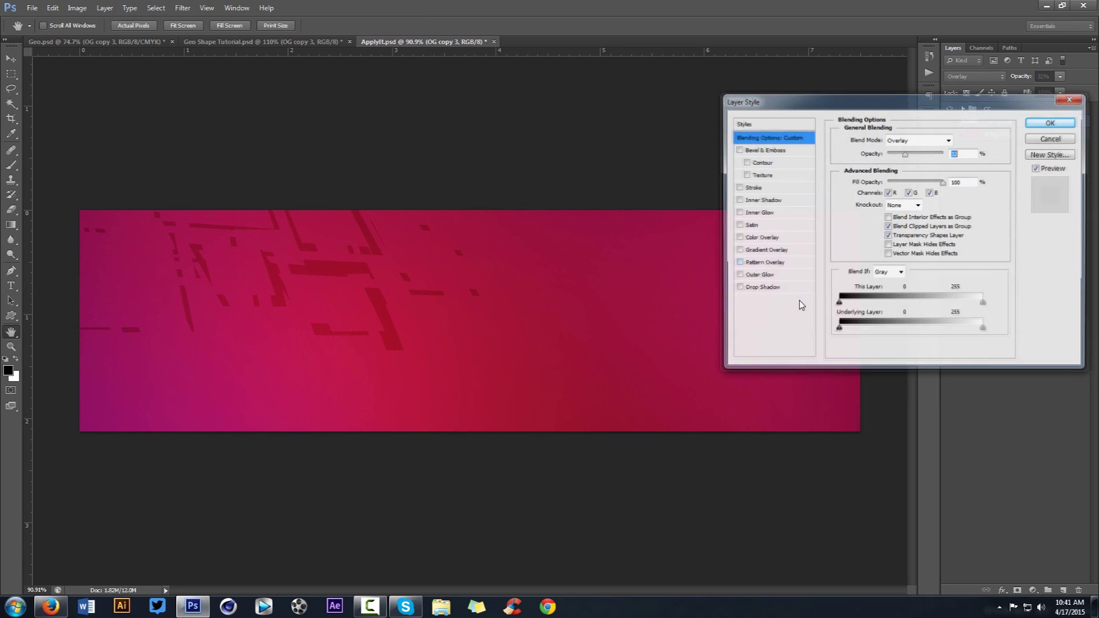
{"action": "left_click", "coordinate": [756, 238]}
{"action": "left_click", "coordinate": [960, 140]}
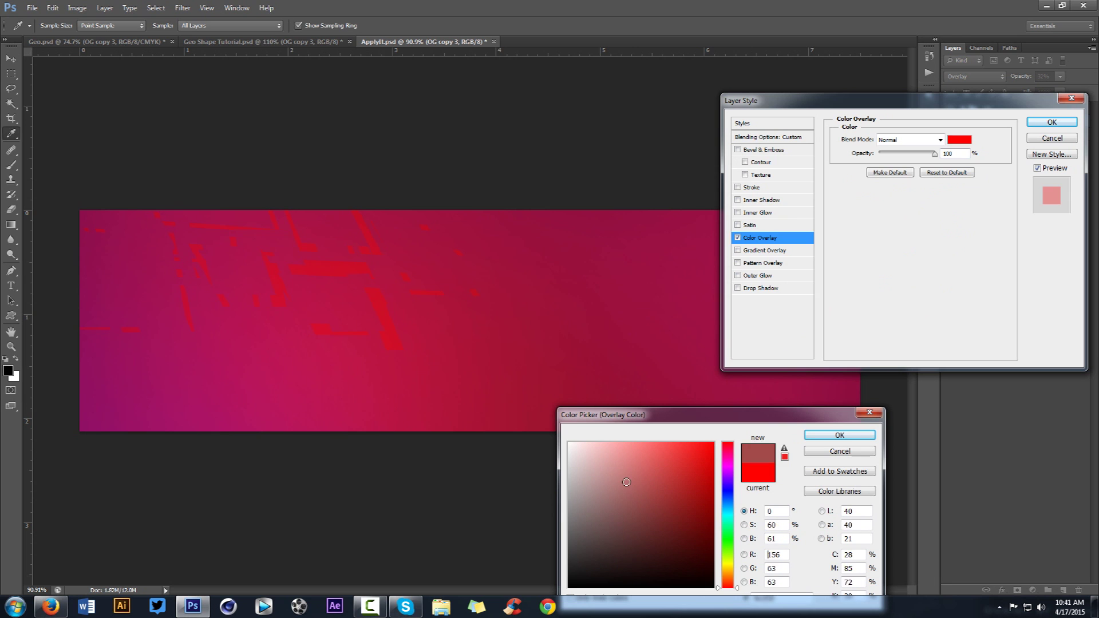
{"action": "left_click_drag", "start_coordinate": [621, 482], "coordinate": [578, 445]}
{"action": "left_click", "coordinate": [831, 436]}
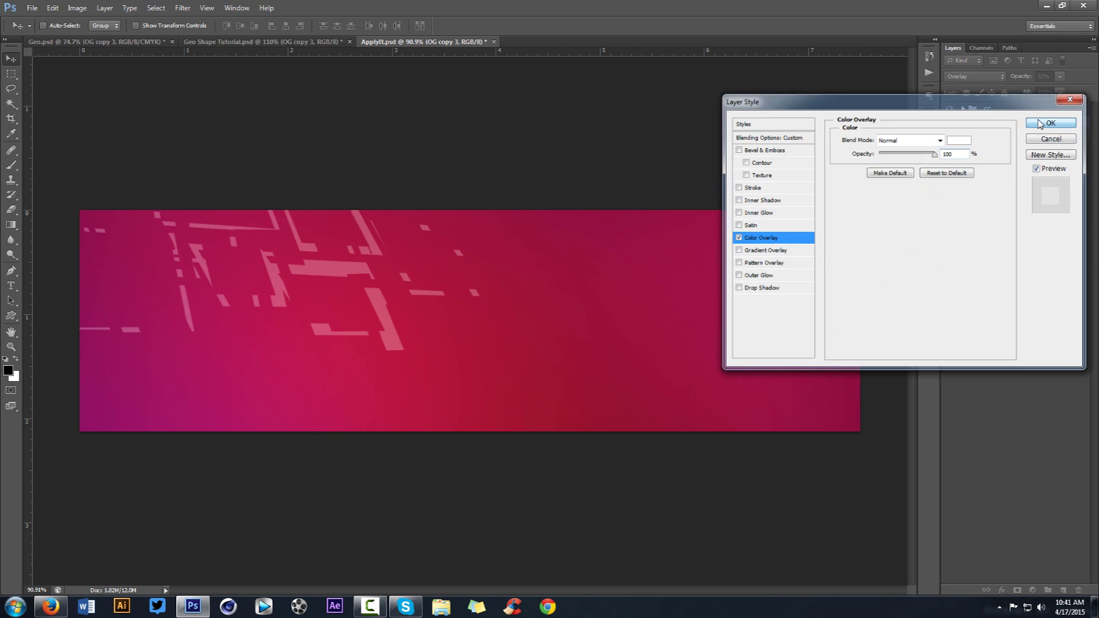
{"action": "left_click", "coordinate": [1052, 122]}
Step: Set the white fragments layer to Normal blend mode at 100% opacity and rasterize its layer style
{"action": "left_click_drag", "start_coordinate": [1060, 76], "coordinate": [1088, 90]}
{"action": "right_click", "coordinate": [1038, 124]}
{"action": "left_click", "coordinate": [1024, 223]}
Step: Create a new RGB document of 1500 × 425 pixels at 200 pixels/cm with a white background
{"action": "left_click", "coordinate": [32, 8]}
{"action": "left_click", "coordinate": [38, 22]}
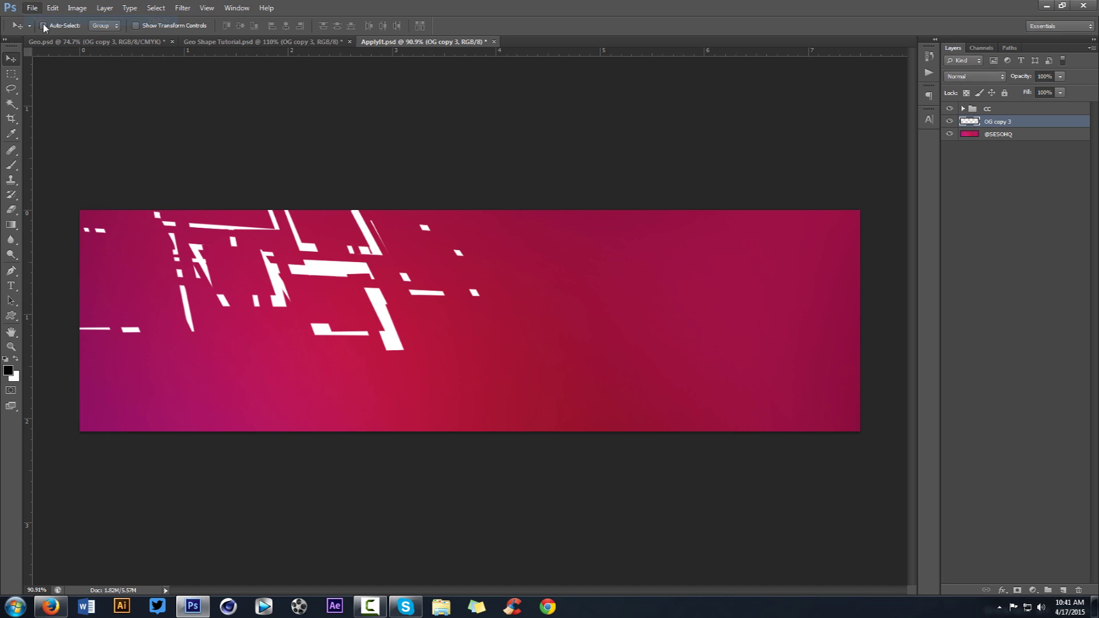
{"action": "double_click", "coordinate": [518, 208]}
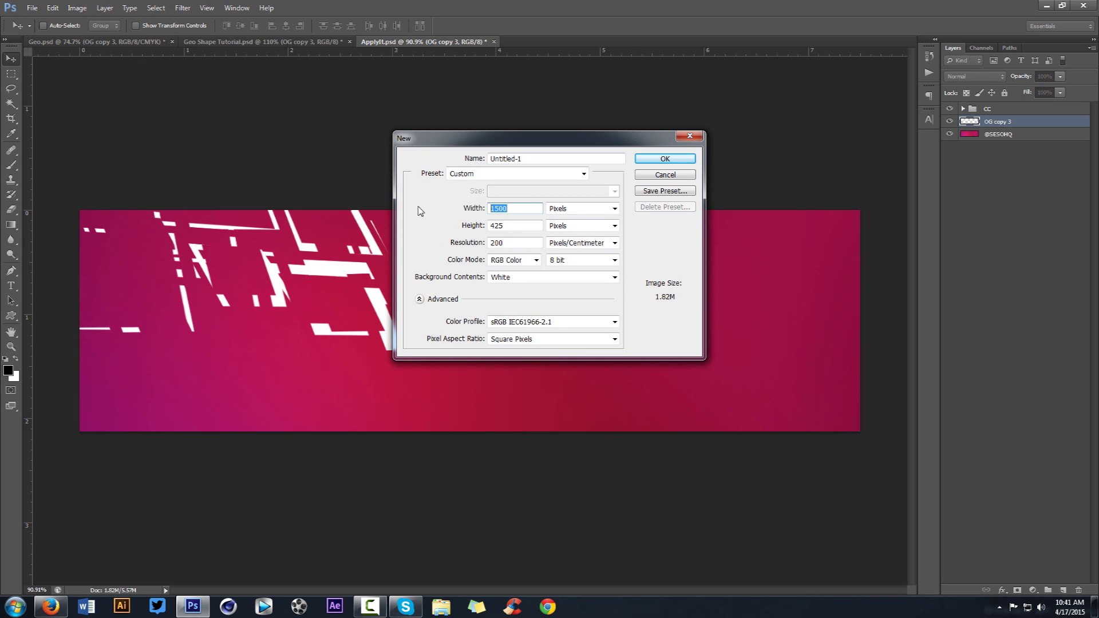
{"action": "double_click", "coordinate": [518, 227]}
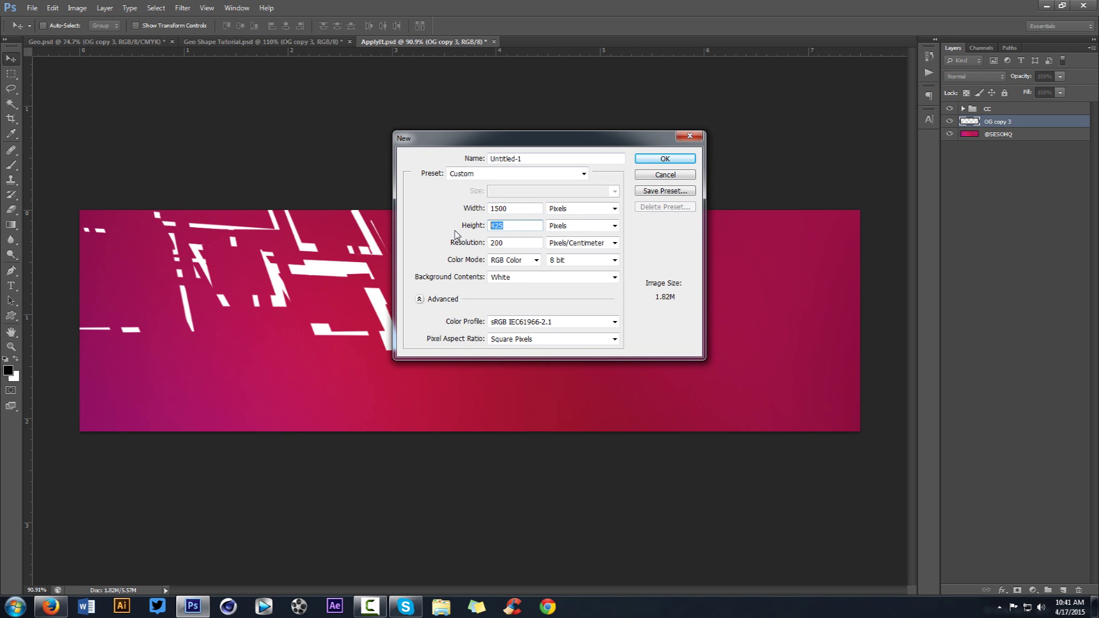
{"action": "double_click", "coordinate": [518, 242]}
{"action": "left_click", "coordinate": [647, 162]}
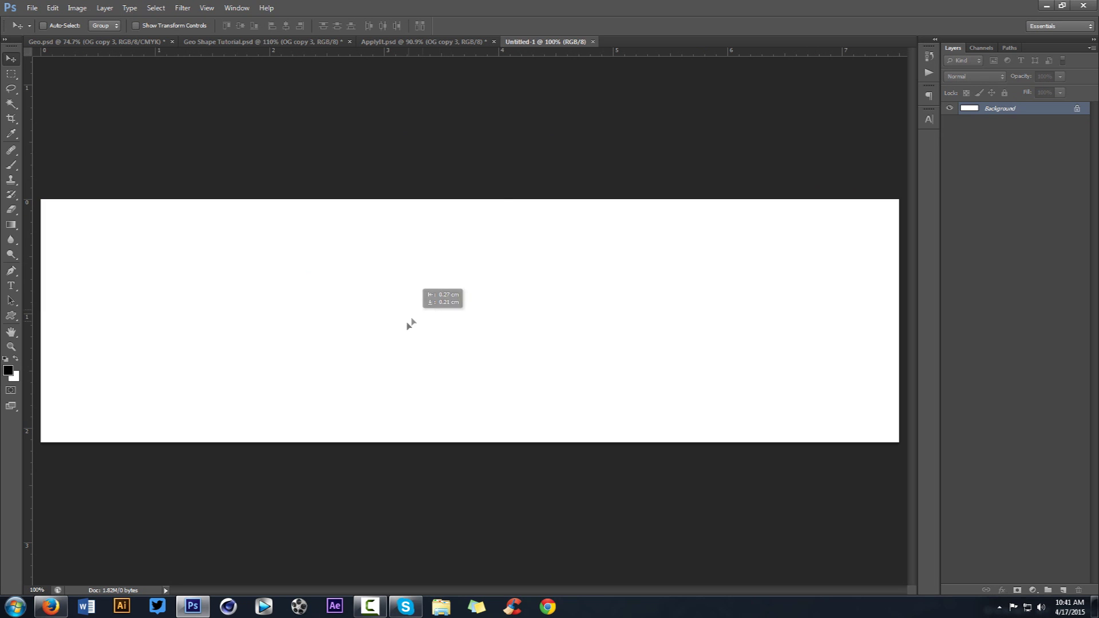
{"action": "left_click_drag", "start_coordinate": [559, 86], "coordinate": [596, 41]}
{"action": "key", "text": "Return"}
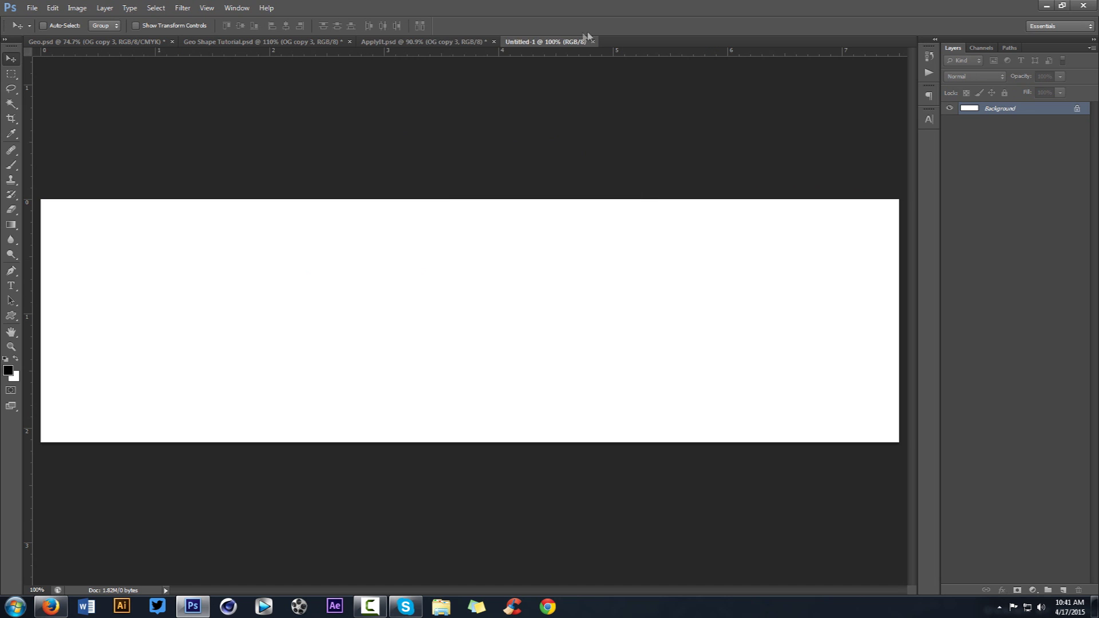
Step: Close the blank untitled document and merge copies of the white fragments spread across the ApplyIt.psd banner into one layer
{"action": "left_click", "coordinate": [593, 42]}
{"action": "left_click_drag", "start_coordinate": [438, 304], "coordinate": [522, 412]}
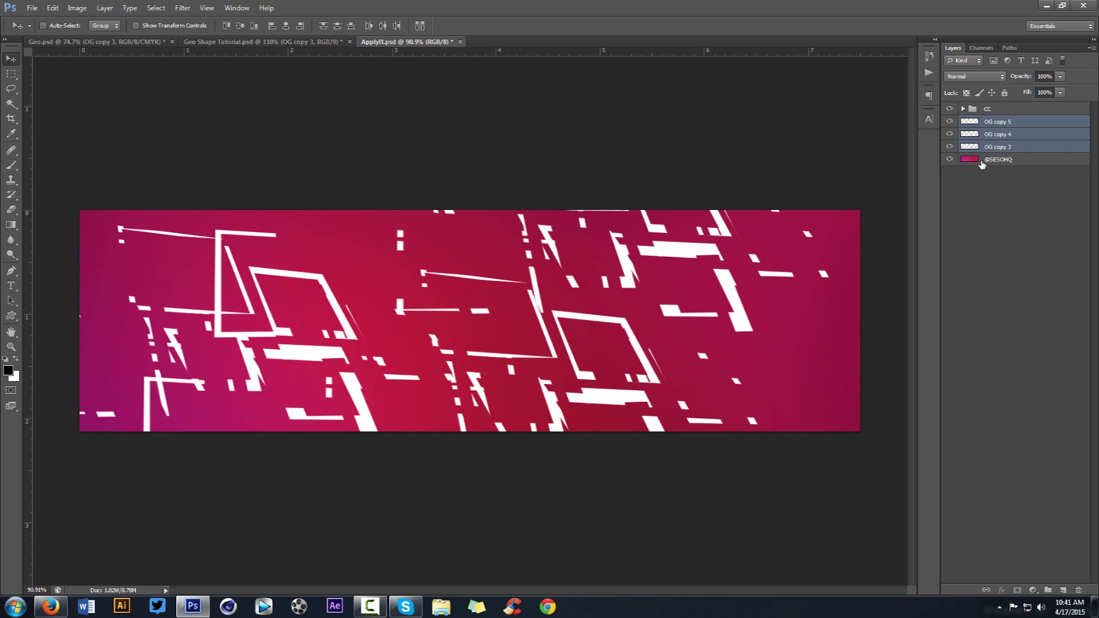
{"action": "key", "text": "ctrl+e"}
Step: Set the merged fragments layer to Overlay blend mode at 38% opacity and shift it about 0.15 cm to the right
{"action": "left_click", "coordinate": [975, 76]}
{"action": "left_click", "coordinate": [959, 223]}
{"action": "left_click", "coordinate": [975, 76]}
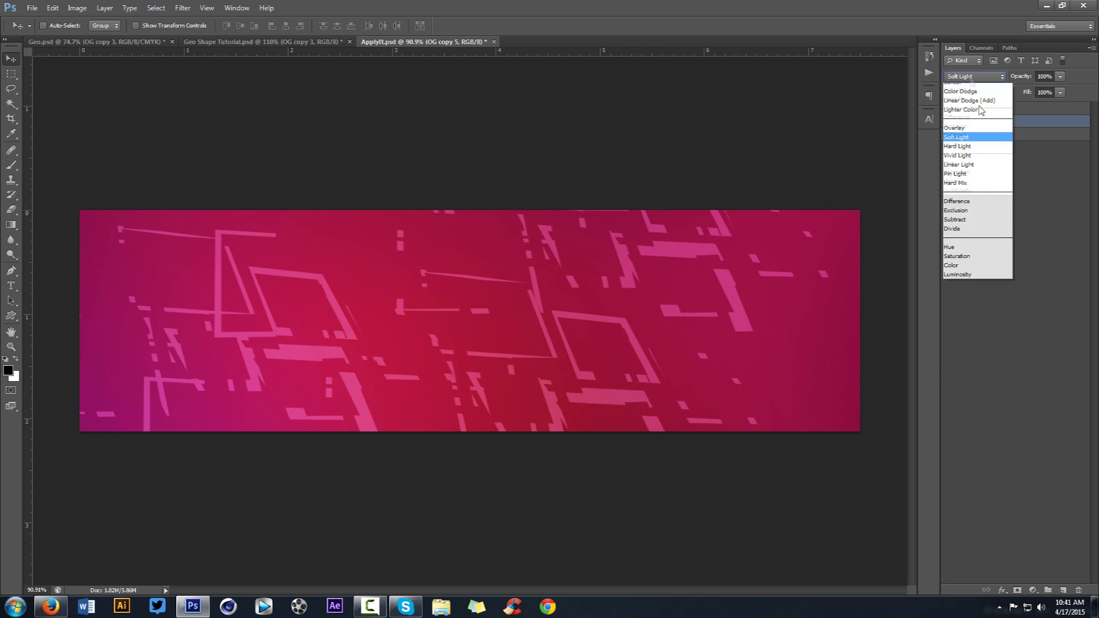
{"action": "left_click", "coordinate": [973, 208]}
{"action": "left_click", "coordinate": [1060, 92]}
{"action": "left_click_drag", "start_coordinate": [1053, 92], "coordinate": [1023, 92]}
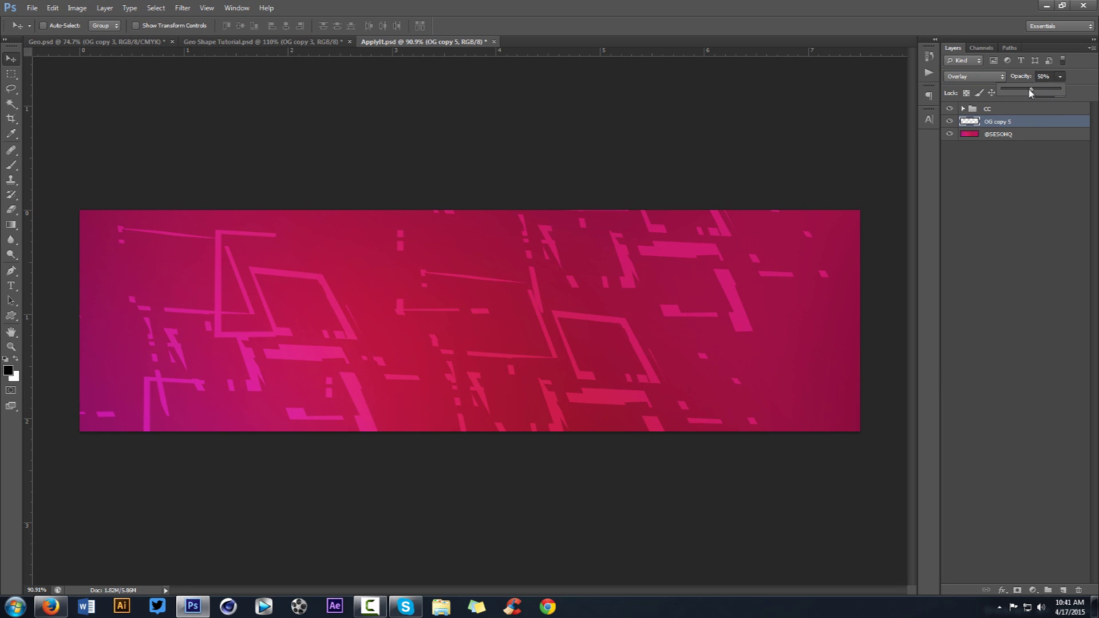
{"action": "left_click_drag", "start_coordinate": [716, 220], "coordinate": [728, 219]}
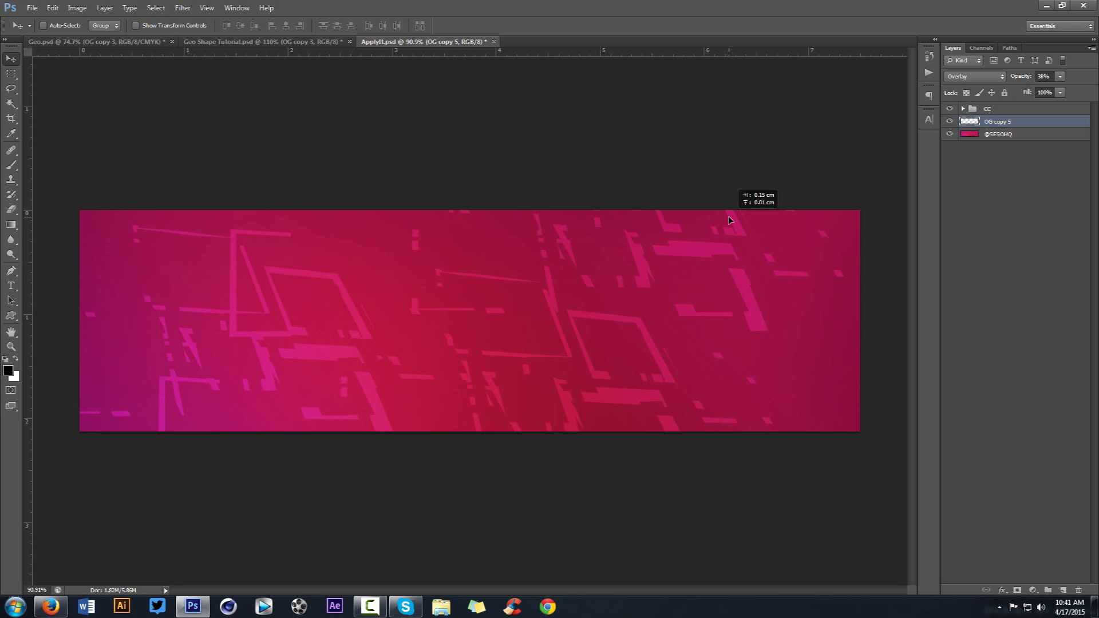
Step: Copy the white OG frames layer from Geo Shape Tutorial.psd into ApplyIt.psd and duplicate it to fill two opposite corners of the banner
{"action": "left_click", "coordinate": [262, 42]}
{"action": "left_click", "coordinate": [950, 149]}
{"action": "left_click", "coordinate": [949, 179]}
{"action": "left_click", "coordinate": [999, 179]}
{"action": "left_click_drag", "start_coordinate": [518, 193], "coordinate": [595, 343]}
{"action": "key", "text": "alt+Tab"}
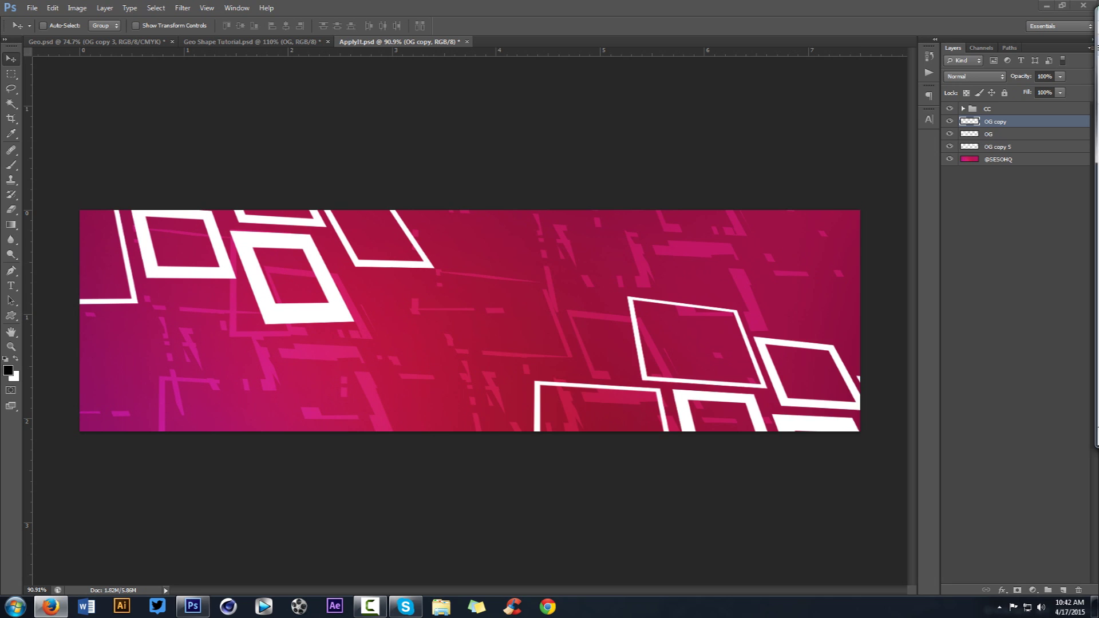
{"action": "left_click_drag", "start_coordinate": [807, 182], "coordinate": [1098, 86]}
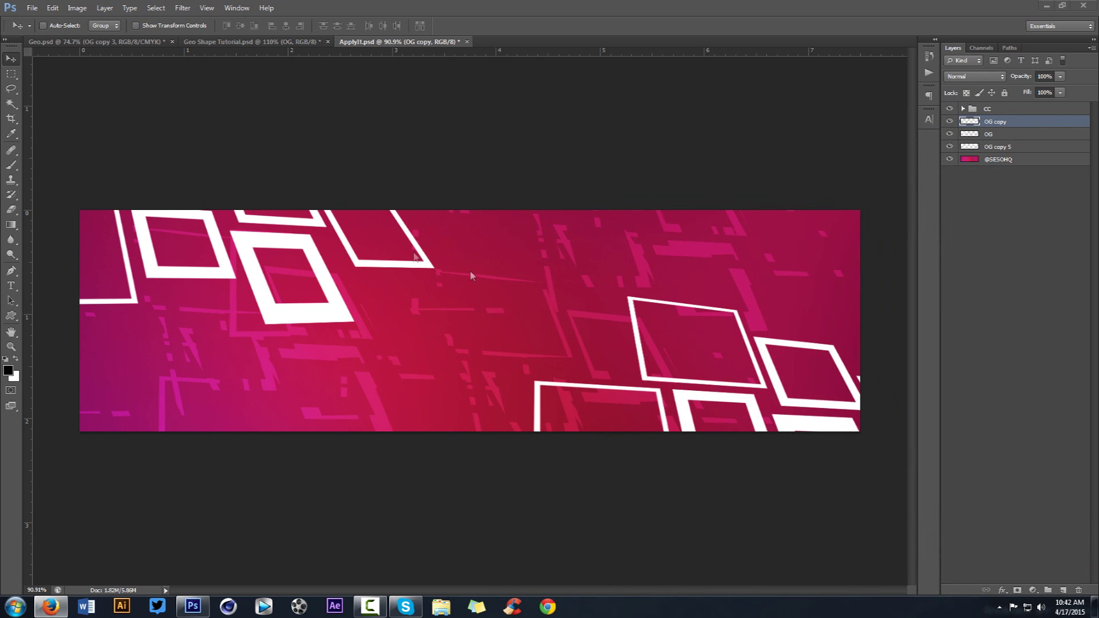
Step: Move the lower-right frames further right and the upper-left frames further towards their corner to clear the banner's middle
{"action": "left_click_drag", "start_coordinate": [703, 275], "coordinate": [766, 270]}
{"action": "key", "text": "alt+bracketleft"}
{"action": "left_click_drag", "start_coordinate": [691, 274], "coordinate": [669, 260]}
Step: Add the text TUTORIAL in the middle of the banner in Nexa Bold and set its tracking to 0
{"action": "key", "text": "t"}
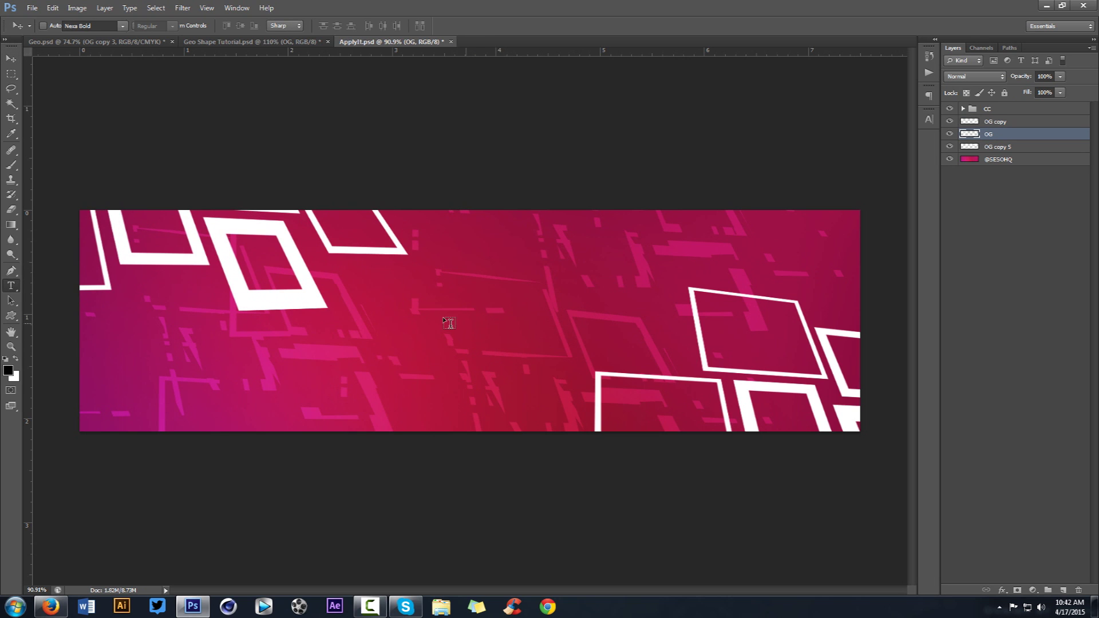
{"action": "left_click", "coordinate": [466, 322]}
{"action": "key", "text": "ctrl+v"}
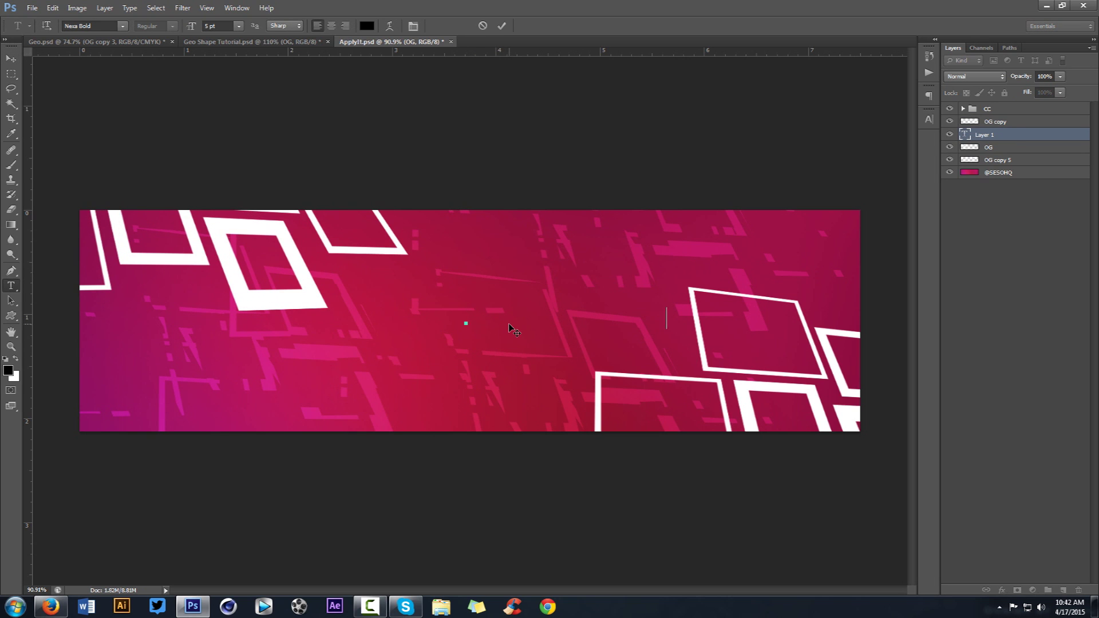
{"action": "key", "text": "ctrl+a"}
{"action": "left_click", "coordinate": [929, 119]}
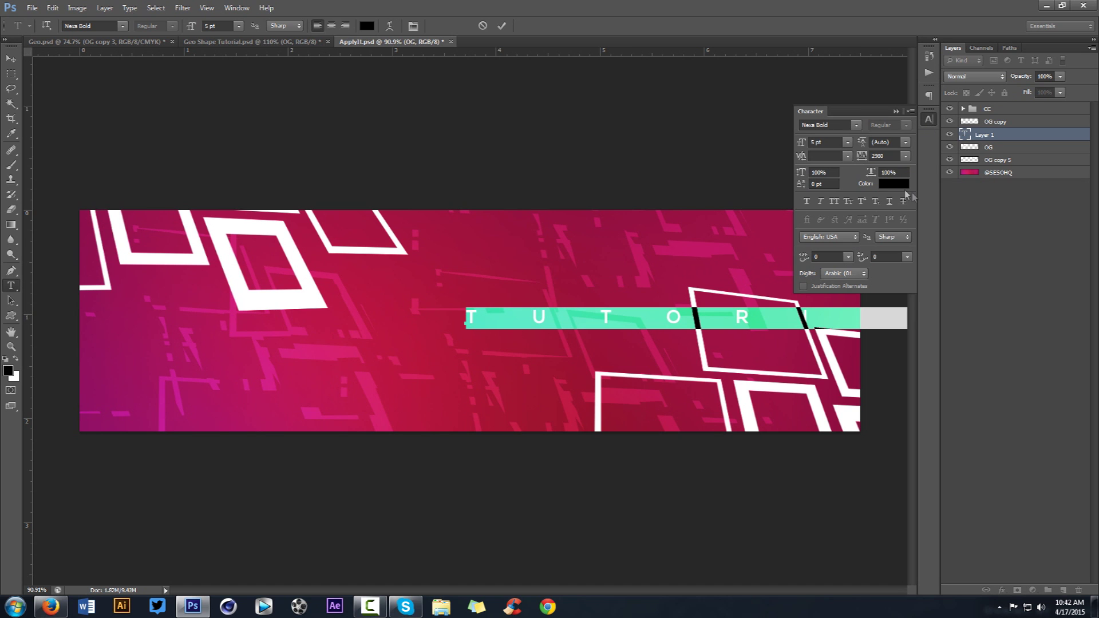
{"action": "left_click", "coordinate": [884, 155]}
{"action": "type", "text": "0"}
{"action": "key", "text": "Return"}
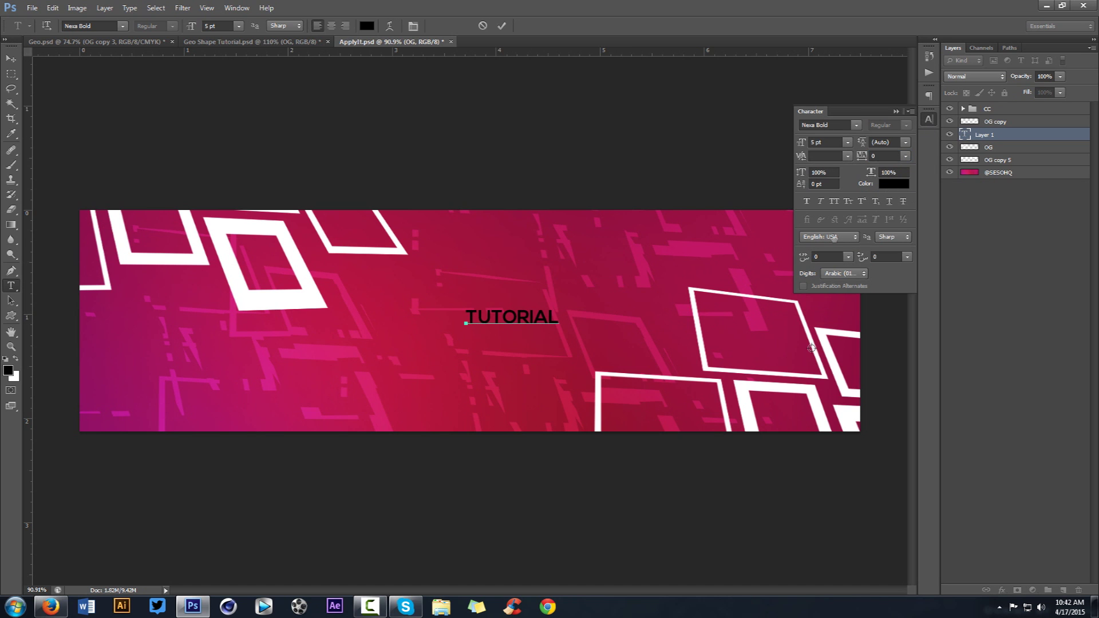
Step: Make the TUTORIAL text white at 14 pt and move it to the centre of the banner
{"action": "left_click", "coordinate": [893, 183]}
{"action": "left_click", "coordinate": [831, 351]}
{"action": "left_click", "coordinate": [839, 435]}
{"action": "left_click", "coordinate": [824, 142]}
{"action": "key", "text": "Up"}
{"action": "key", "text": "Up"}
{"action": "key", "text": "Up"}
{"action": "key", "text": "Up"}
{"action": "key", "text": "Up"}
{"action": "key", "text": "Up"}
{"action": "key", "text": "Up"}
{"action": "key", "text": "Up"}
{"action": "key", "text": "Up"}
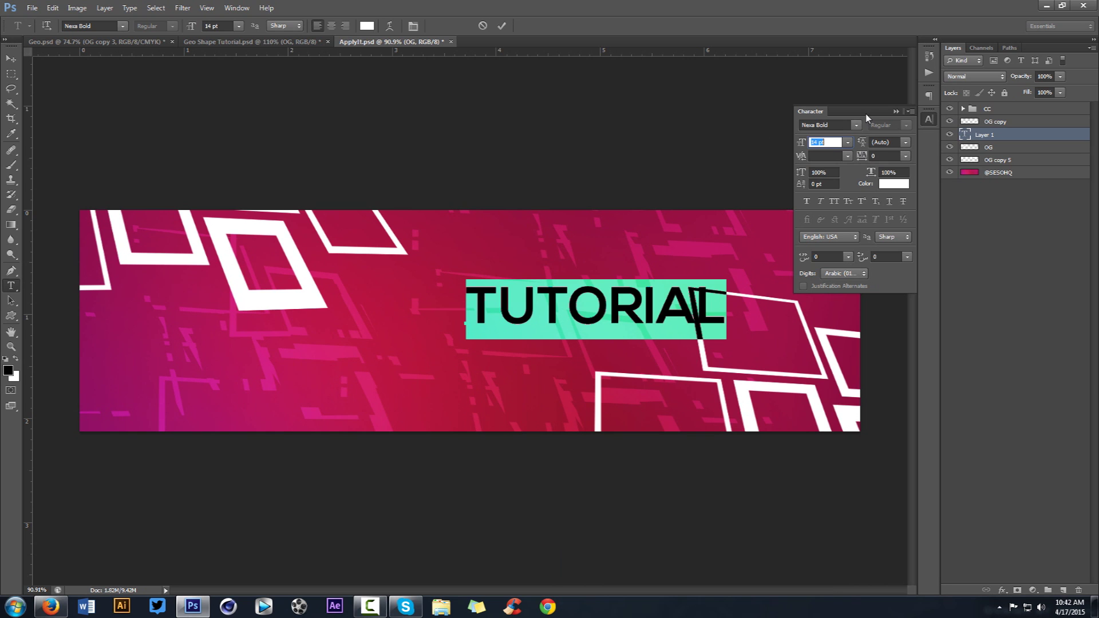
{"action": "key", "text": "Return"}
{"action": "left_click", "coordinate": [502, 26]}
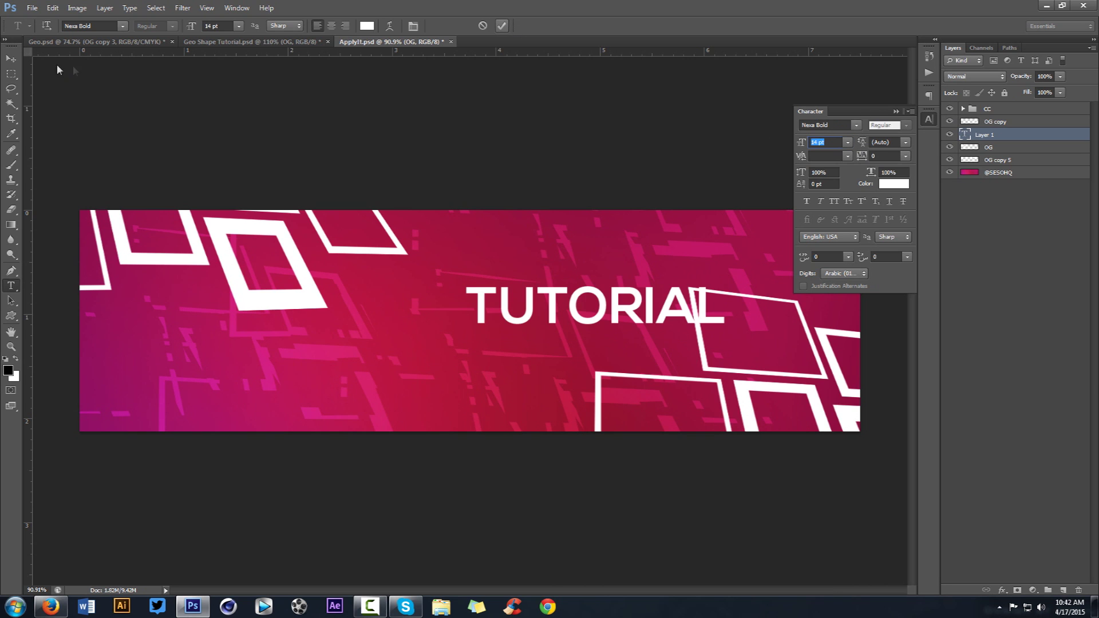
{"action": "left_click", "coordinate": [10, 58]}
{"action": "left_click_drag", "start_coordinate": [483, 263], "coordinate": [358, 288]}
Step: In Geo Shape Tutorial.psd, show only the pink gradient frames above the background layer and invert the black background to white
{"action": "left_click", "coordinate": [271, 43]}
{"action": "left_click", "coordinate": [949, 179]}
{"action": "left_click", "coordinate": [949, 178]}
{"action": "left_click", "coordinate": [950, 178]}
{"action": "left_click", "coordinate": [950, 148]}
{"action": "left_click", "coordinate": [897, 112]}
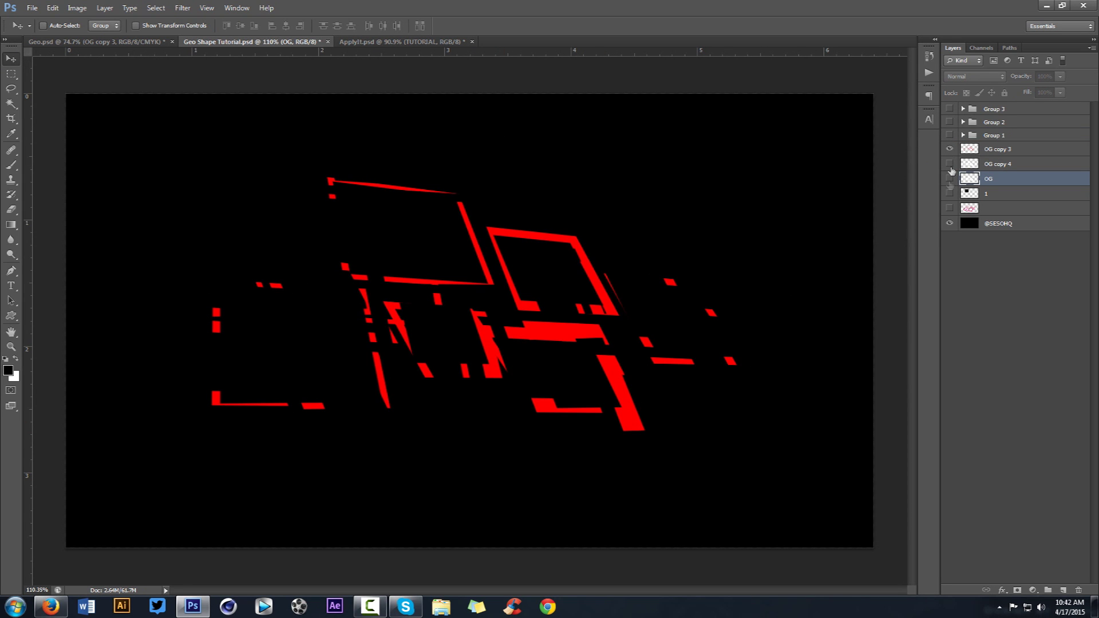
{"action": "left_click", "coordinate": [949, 149]}
{"action": "left_click", "coordinate": [950, 208]}
{"action": "left_click", "coordinate": [972, 226]}
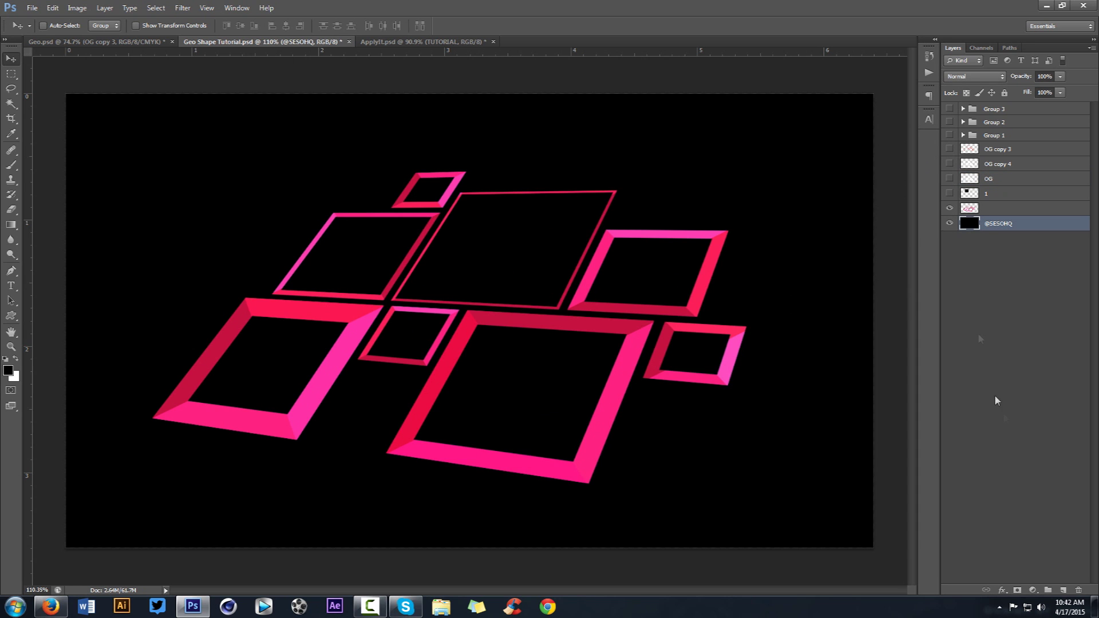
{"action": "key", "text": "ctrl+i"}
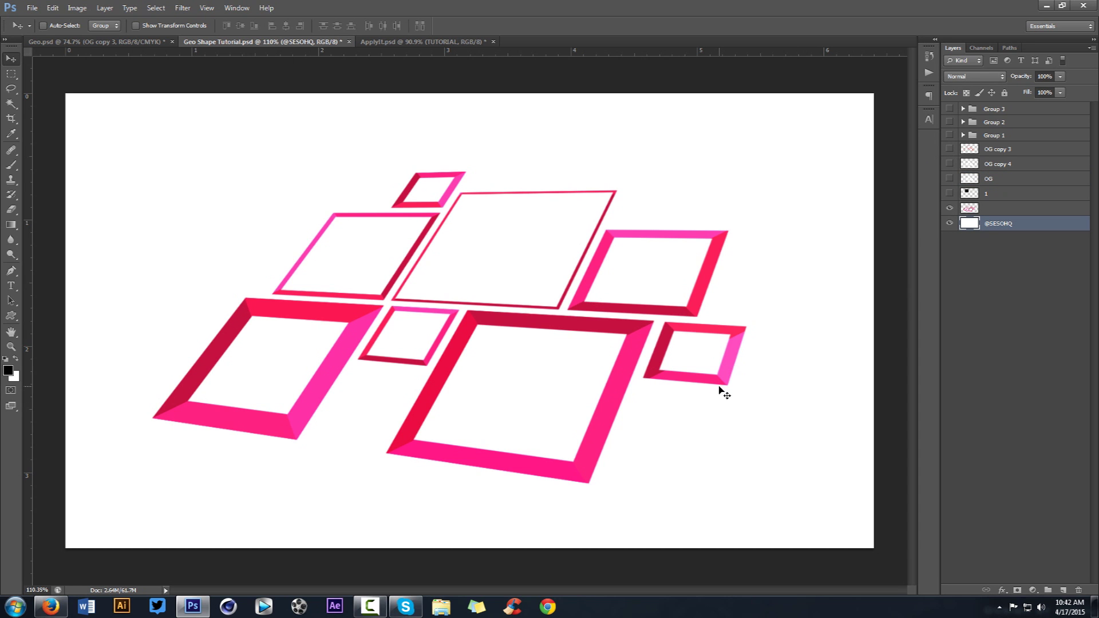